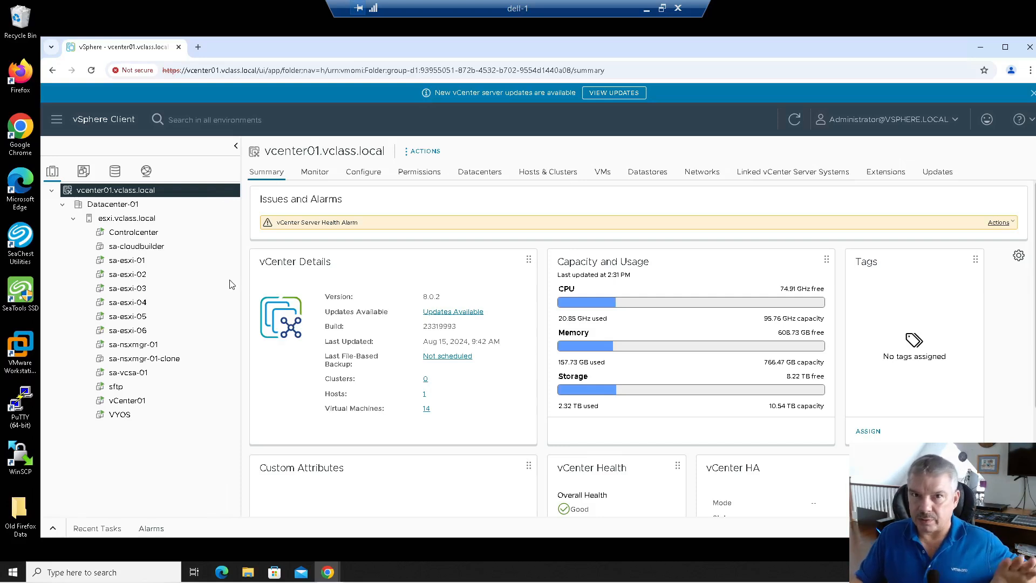
# Step: Look over the host's VMs and the vCenter01 summary, then bring up the vDS-01 networking summary
pyautogui.click(112, 220)
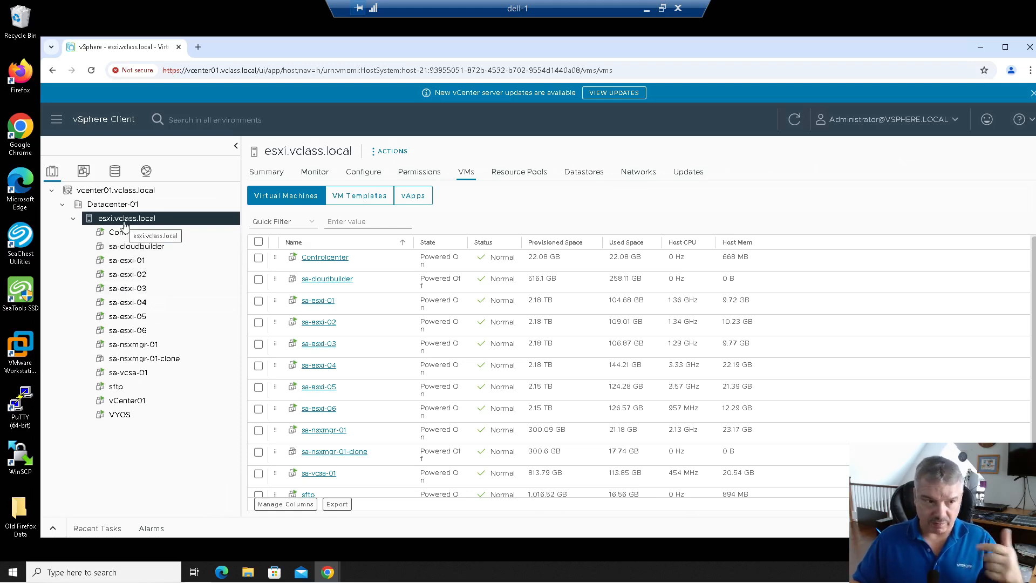
pyautogui.click(97, 193)
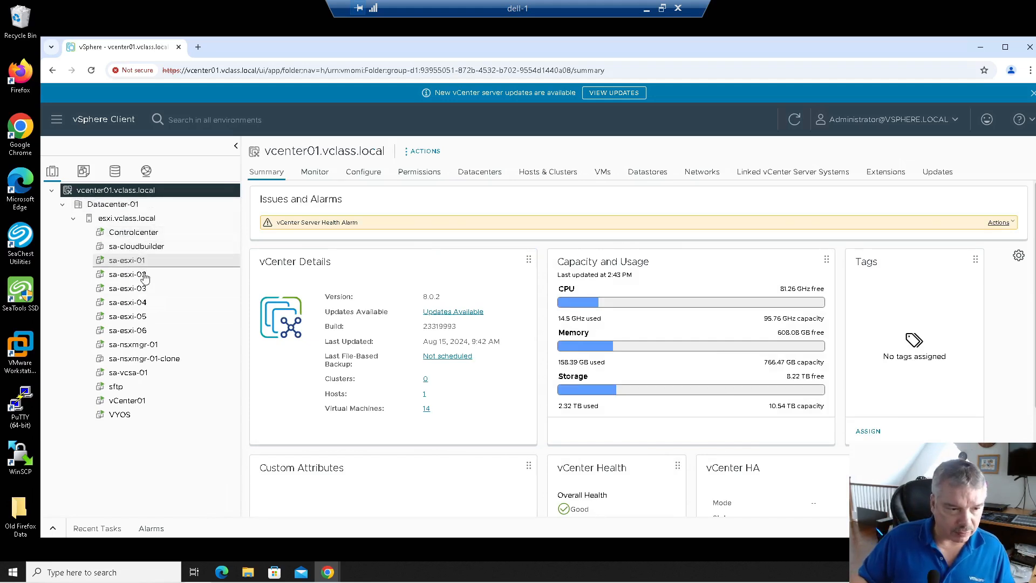
pyautogui.click(138, 403)
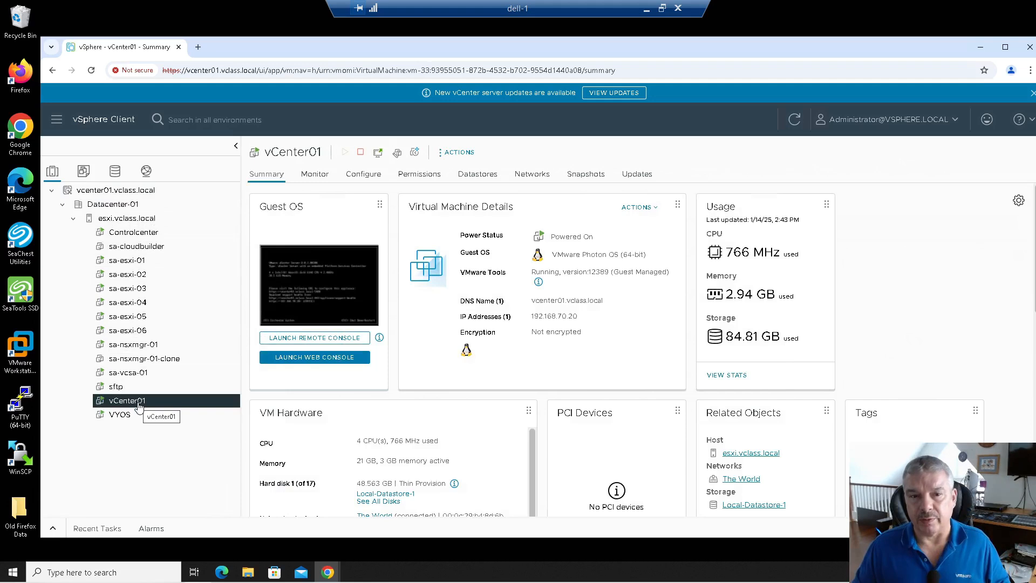
pyautogui.click(108, 192)
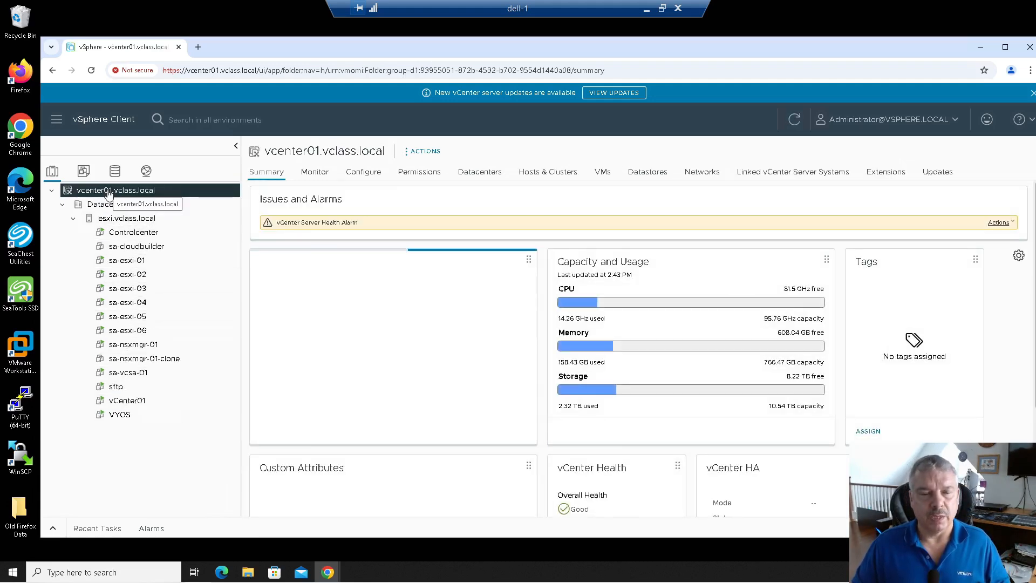
pyautogui.click(373, 181)
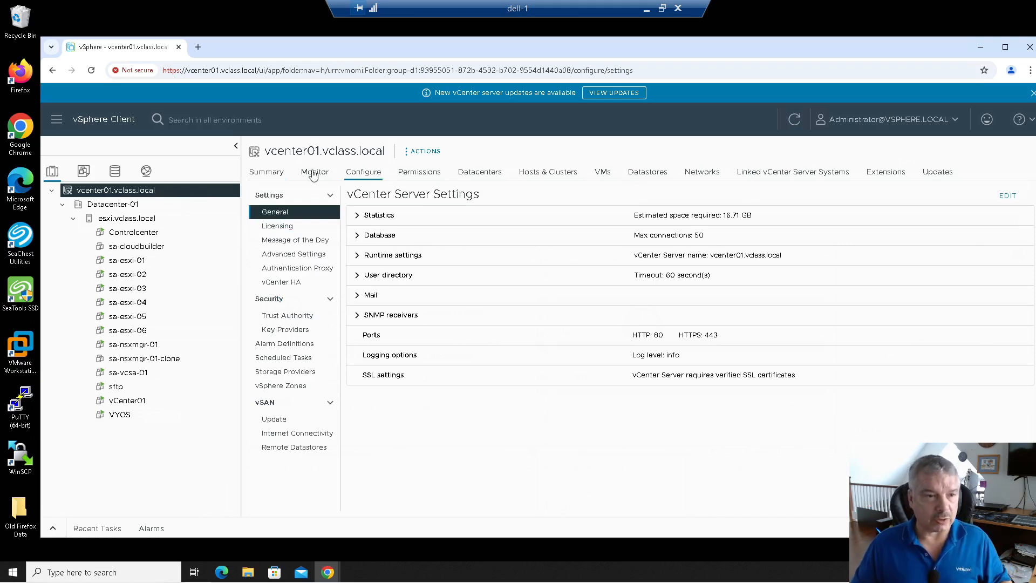
pyautogui.click(146, 171)
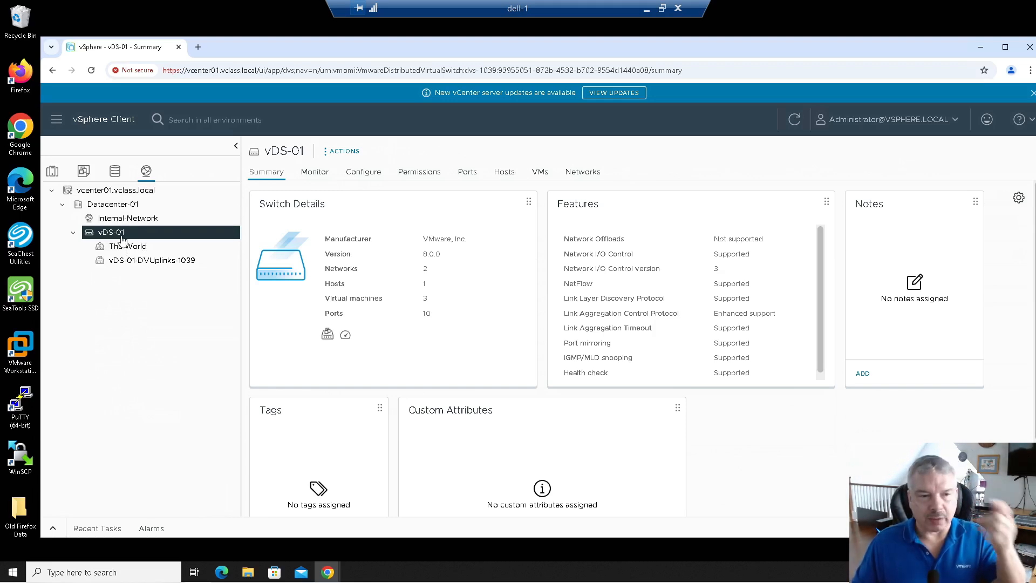
# Step: Start a new distributed port group on vDS-01 named pg-VCHA-Network
pyautogui.rightClick(122, 239)
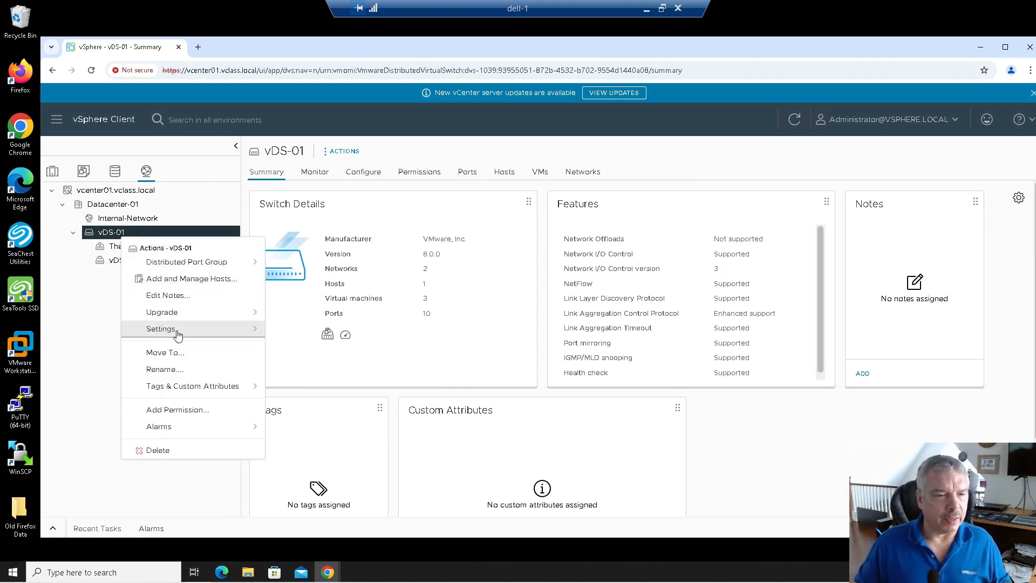
pyautogui.moveTo(178, 264)
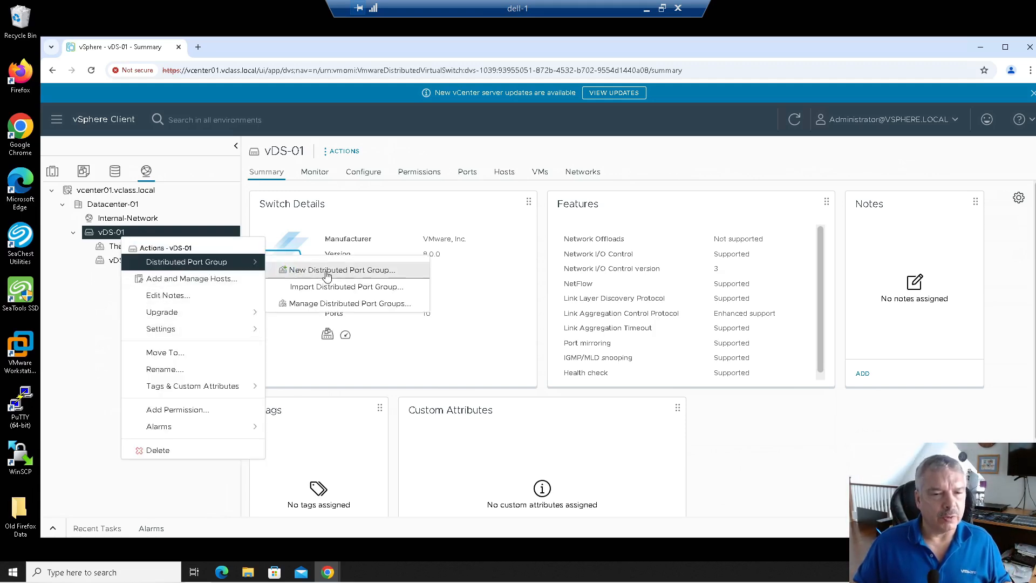
pyautogui.click(323, 270)
pyautogui.doubleClick(546, 206)
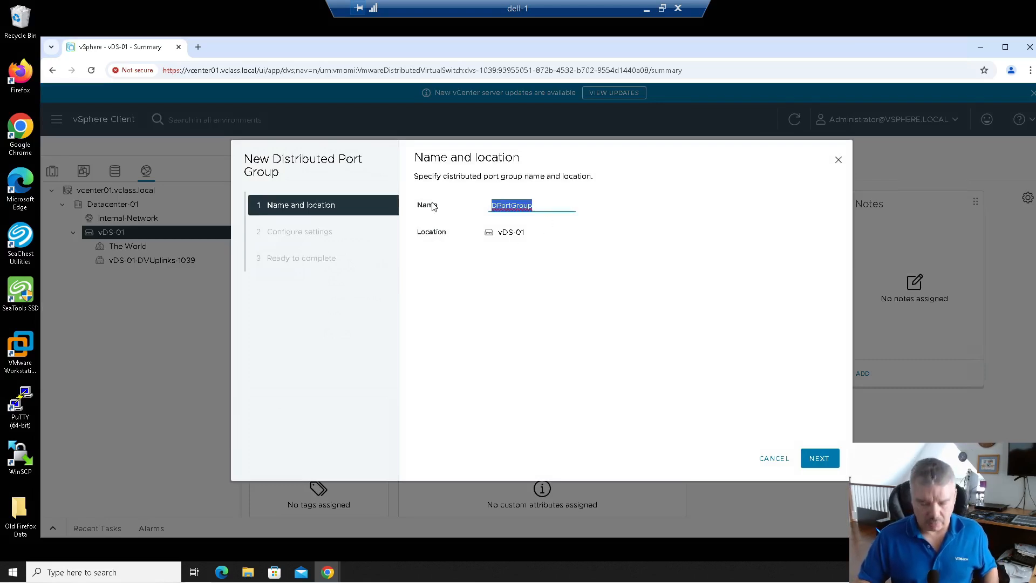
pyautogui.write('pg-v')
pyautogui.press('BackSpace')
pyautogui.write('V')
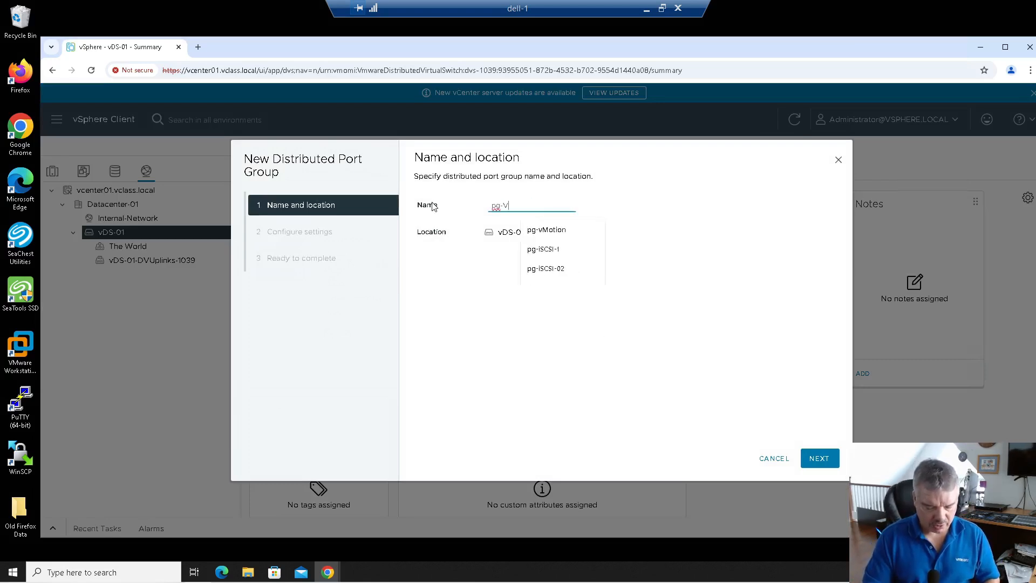
pyautogui.write('CHA-Network')
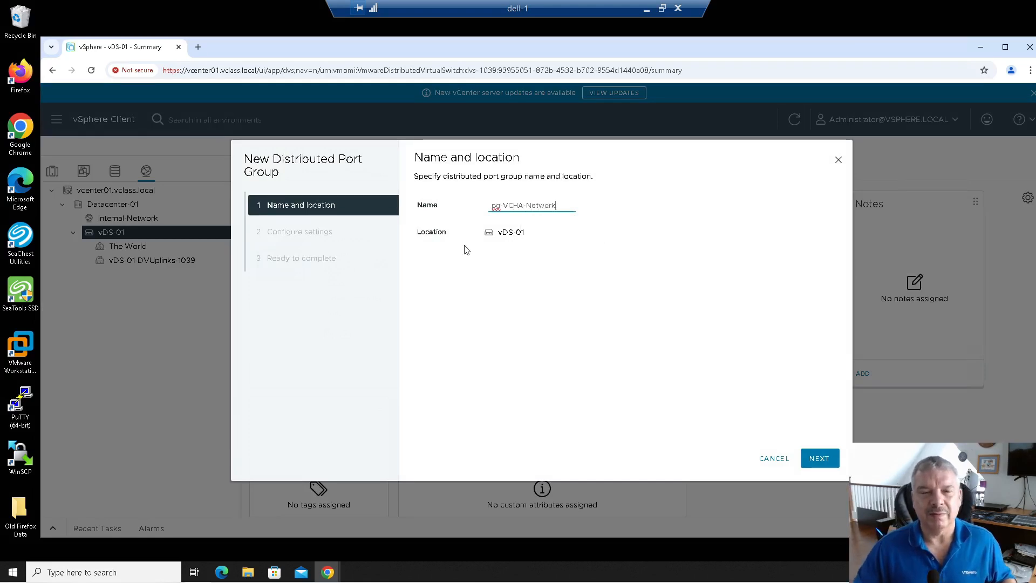
# Step: Set its VLAN type to VLAN with ID 80 and finish creating the port group
pyautogui.click(819, 458)
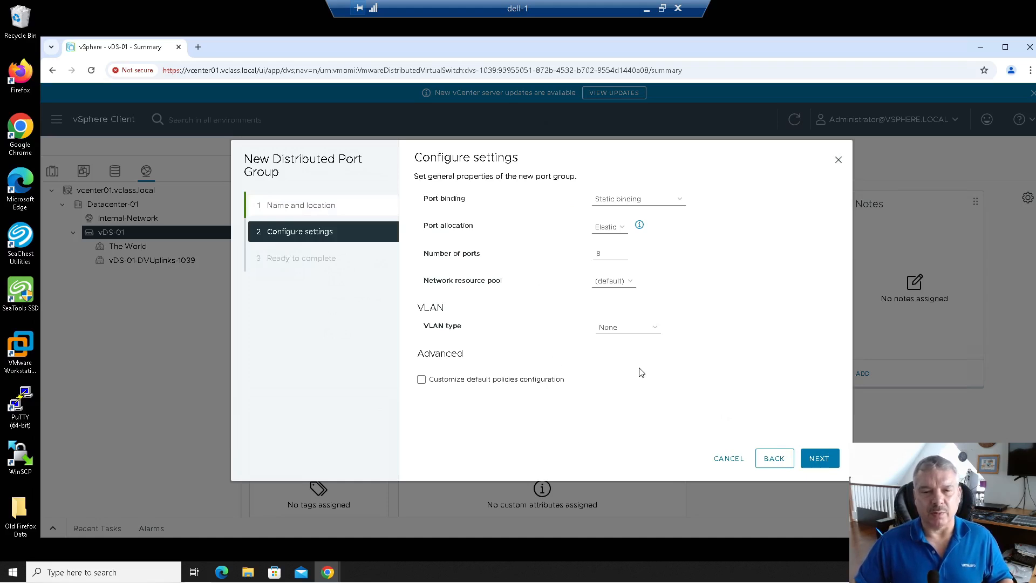
pyautogui.click(621, 328)
pyautogui.click(620, 355)
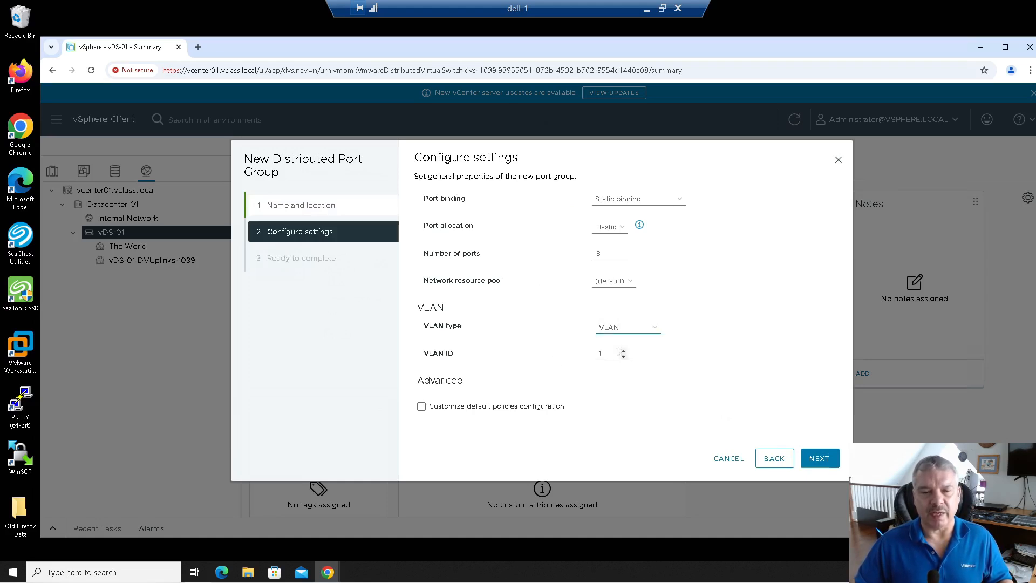
pyautogui.doubleClick(600, 354)
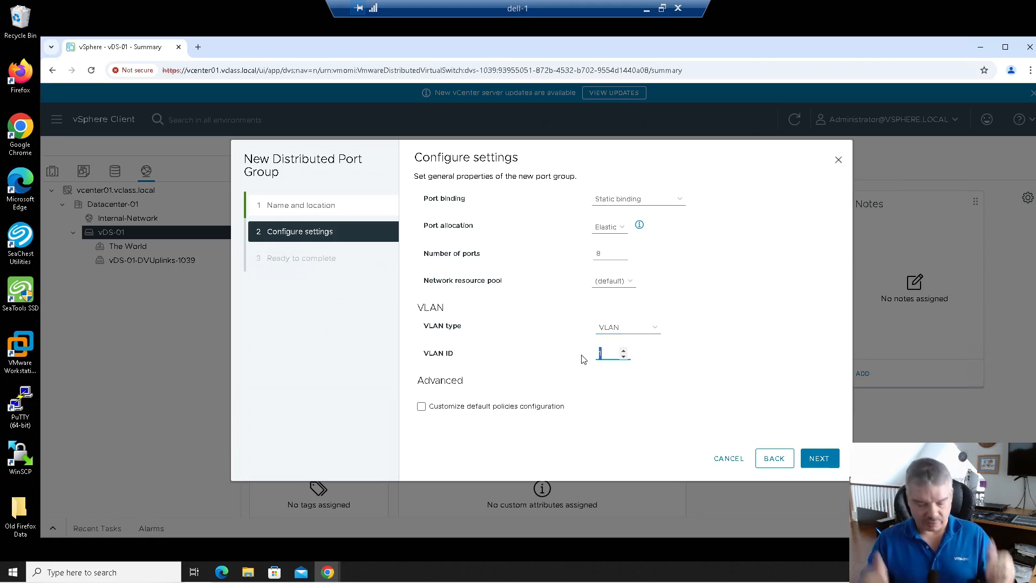
pyautogui.write('80')
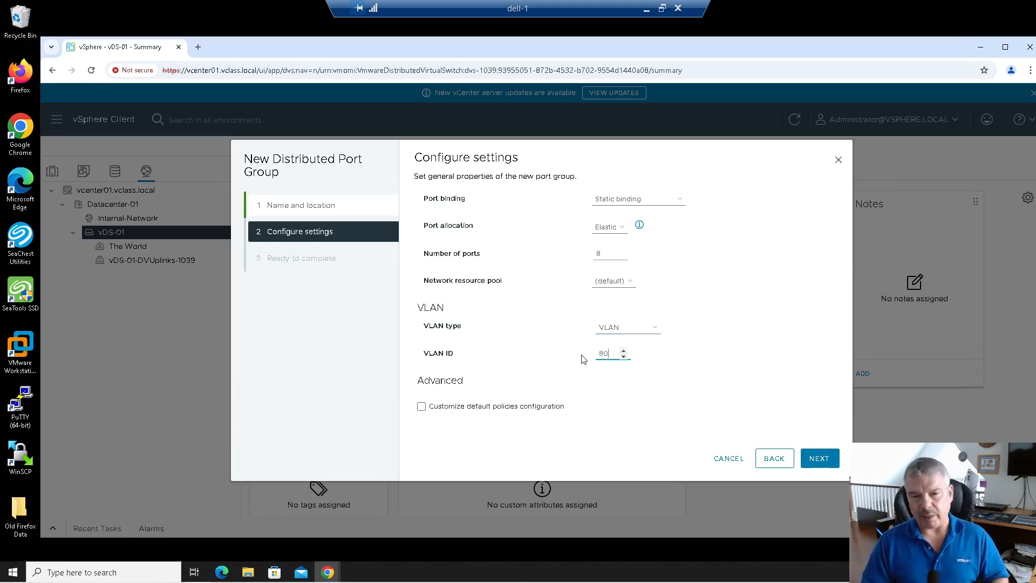
pyautogui.click(823, 462)
pyautogui.click(820, 458)
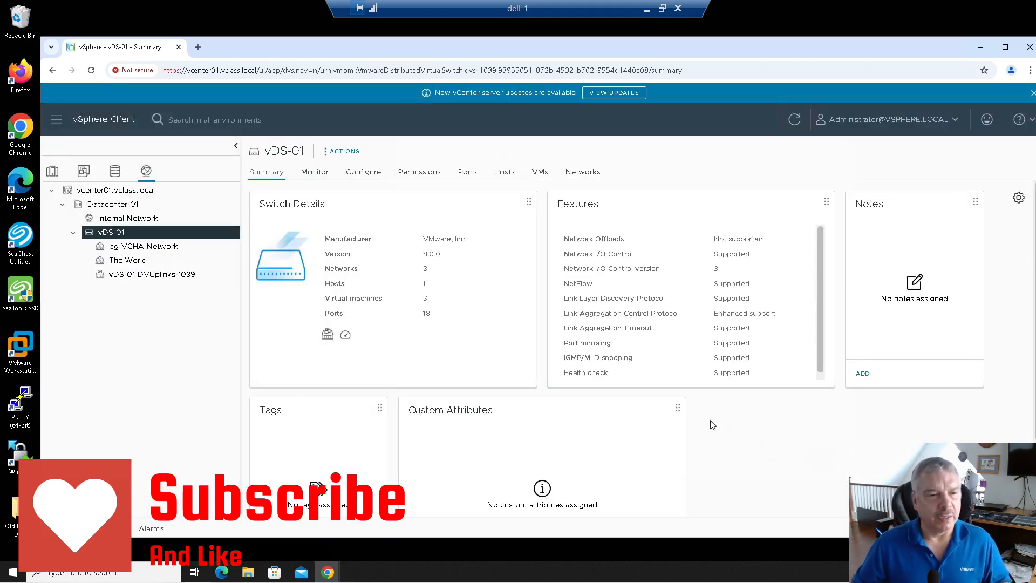
# Step: Show vcenter01.vclass.local's vCenter HA settings and highlight the network and latency prerequisites
pyautogui.click(147, 190)
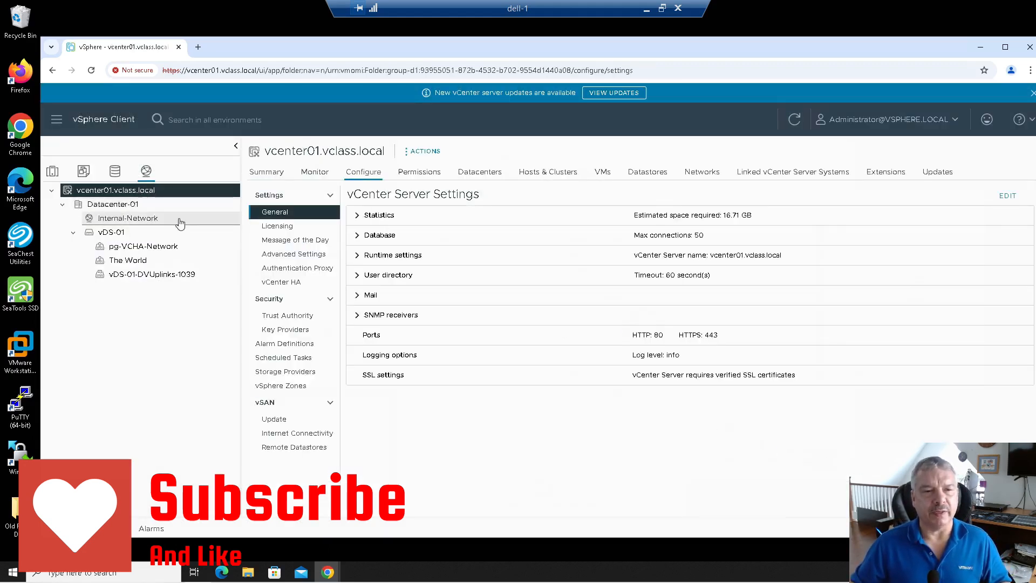
pyautogui.click(296, 286)
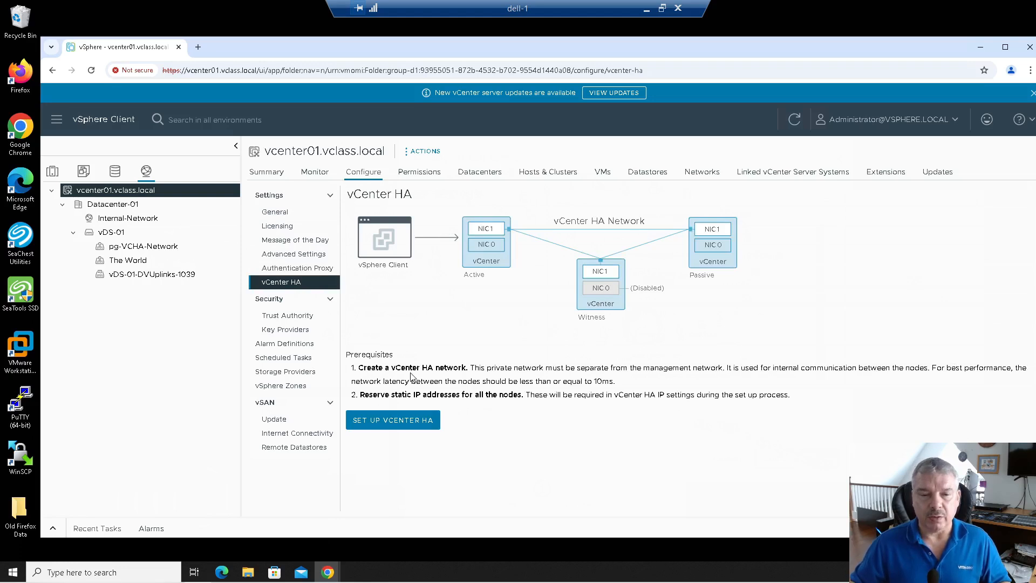
pyautogui.moveTo(410, 368); pyautogui.dragTo(939, 369)
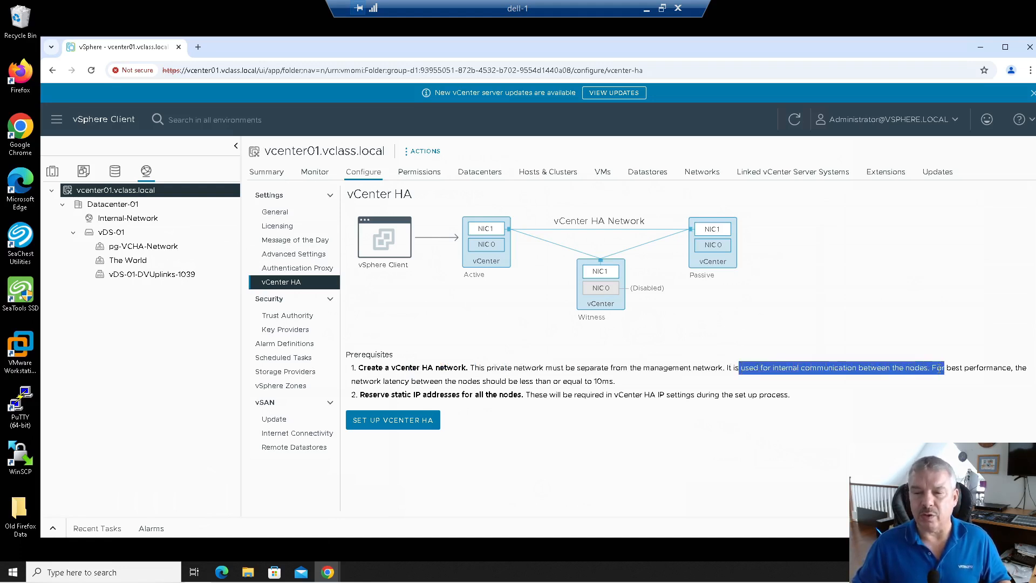
pyautogui.moveTo(384, 381); pyautogui.dragTo(614, 381)
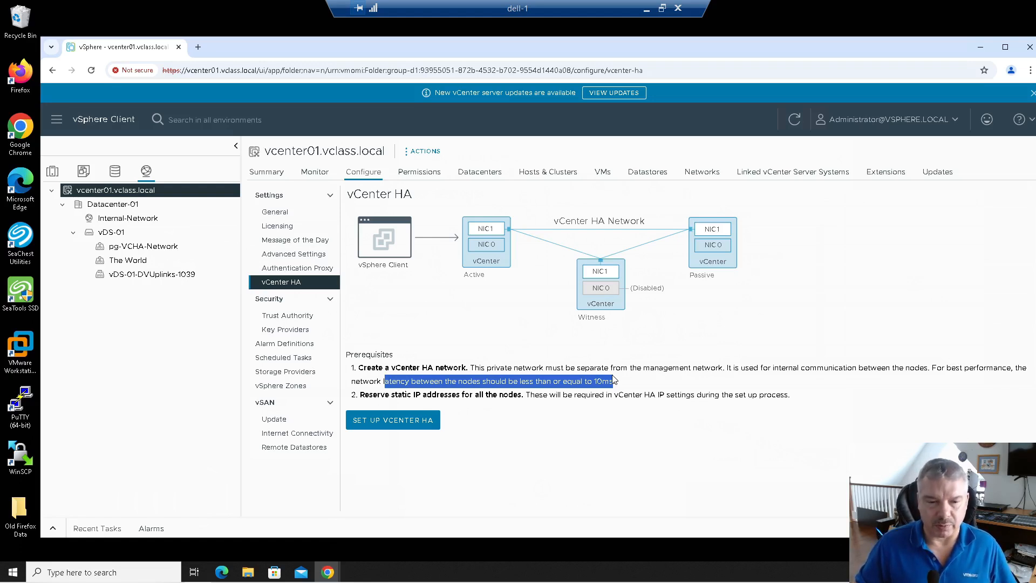
pyautogui.moveTo(360, 396); pyautogui.dragTo(381, 395)
pyautogui.click(384, 391)
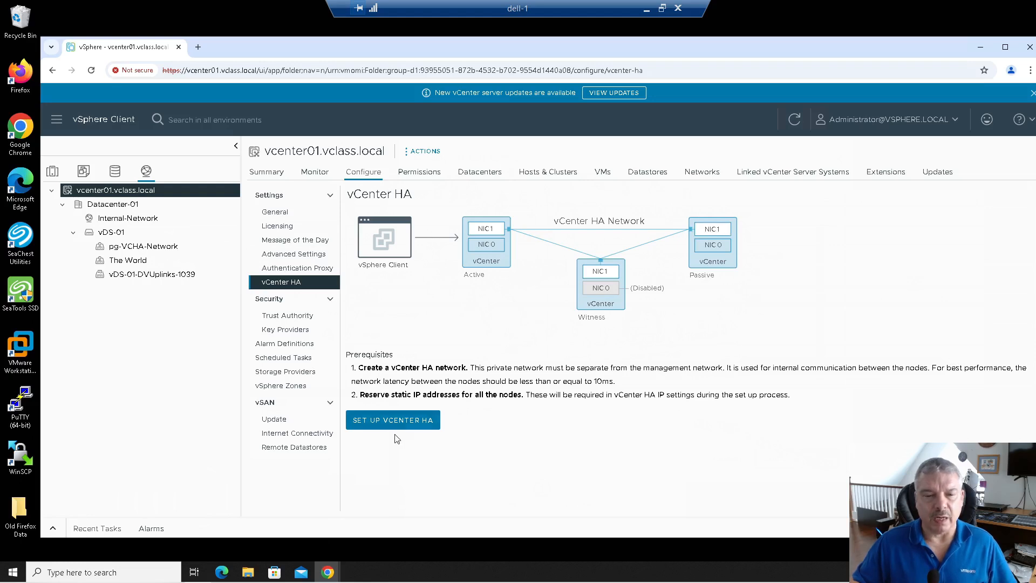
# Step: Launch the vCenter HA setup and annotate the VCHA network on a node diagram
pyautogui.click(375, 426)
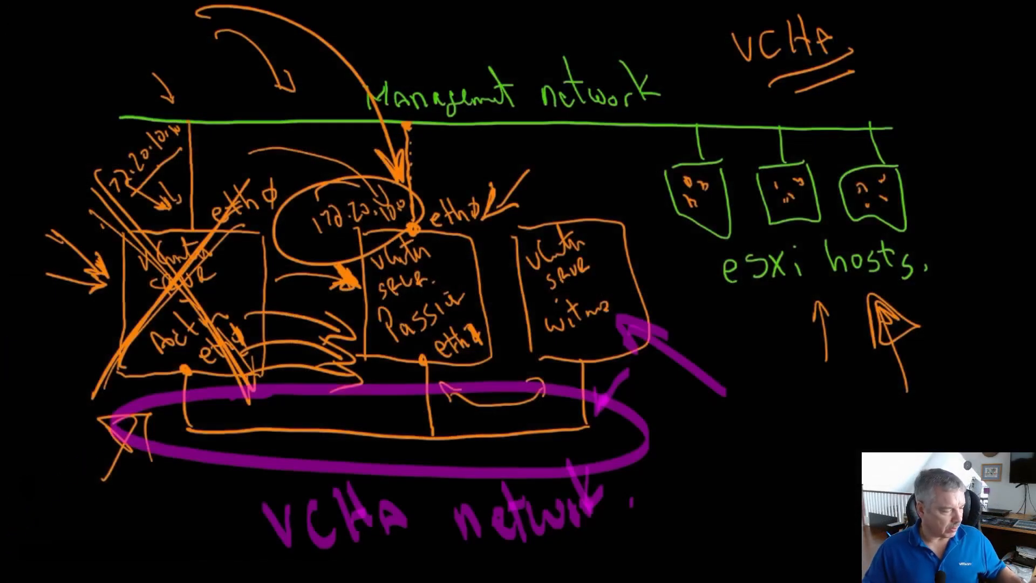
pyautogui.moveTo(10, 544); pyautogui.dragTo(127, 421)
pyautogui.moveTo(140, 485)
pyautogui.mouseDown()
pyautogui.moveTo(80, 397)
pyautogui.moveTo(121, 427)
pyautogui.moveTo(134, 424)
pyautogui.mouseUp()
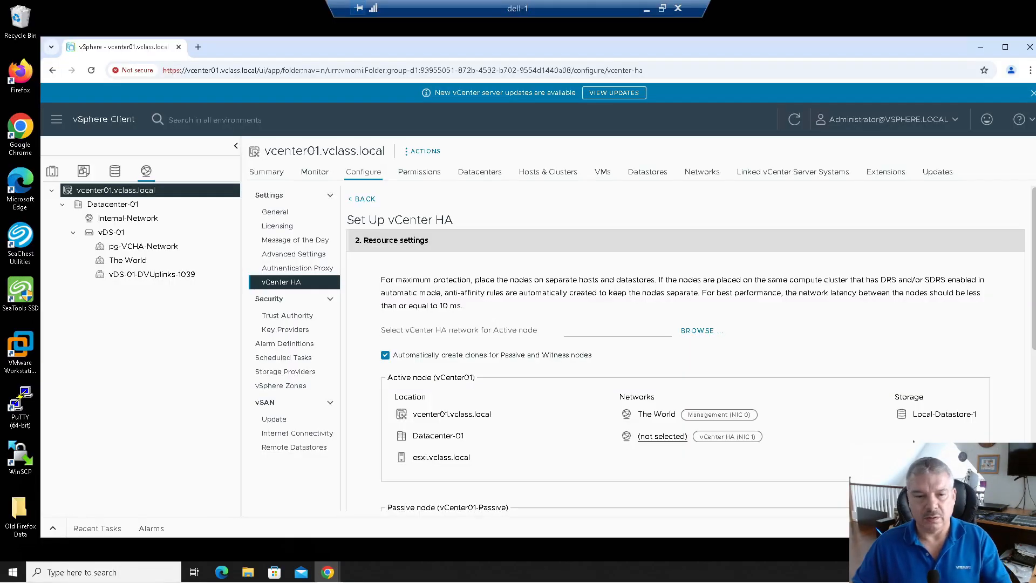
# Step: Choose pg-VCHA-Network as the active node's HA network and scroll to the Passive node
pyautogui.click(696, 330)
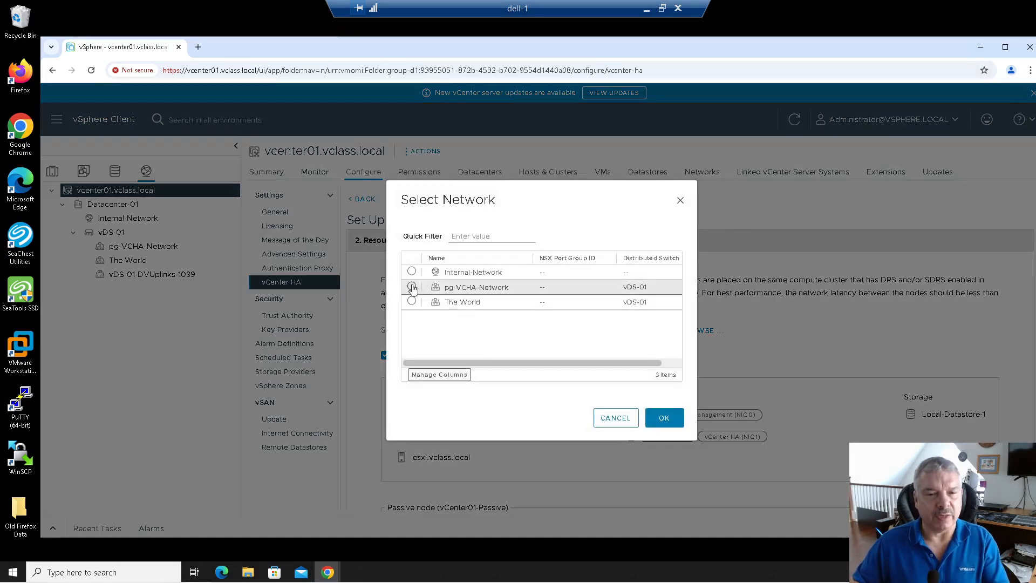
pyautogui.click(413, 289)
pyautogui.click(660, 418)
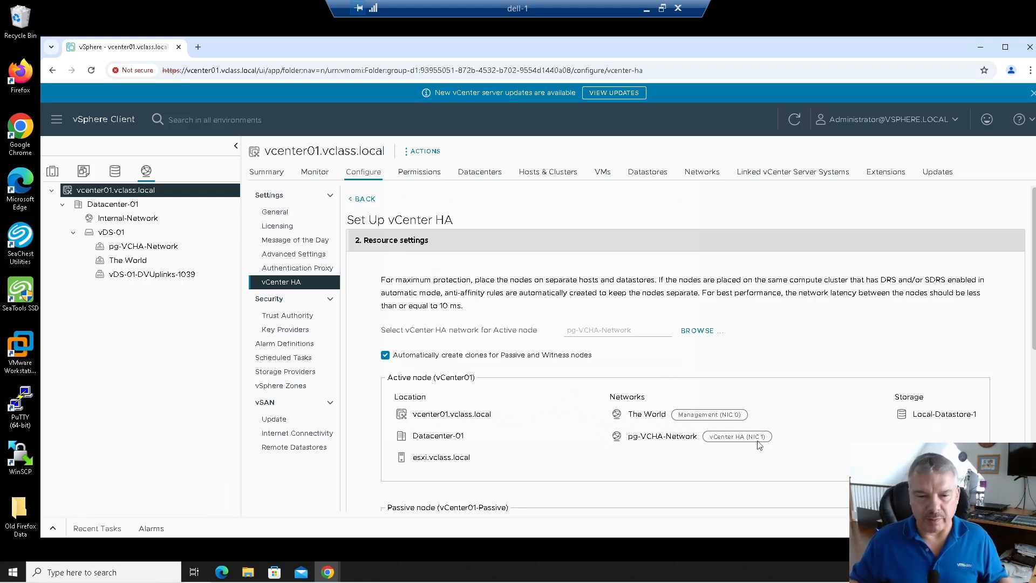
pyautogui.scroll(-3, 571, 451)
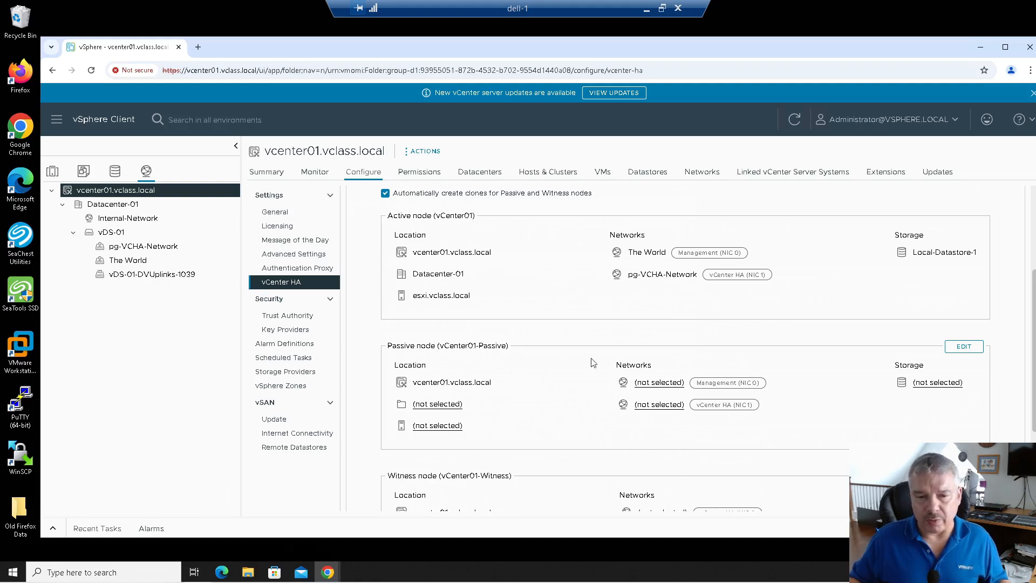
# Step: Put vCenter01-Passive in the Datacenter-01 folder, checking its name before continuing
pyautogui.click(962, 348)
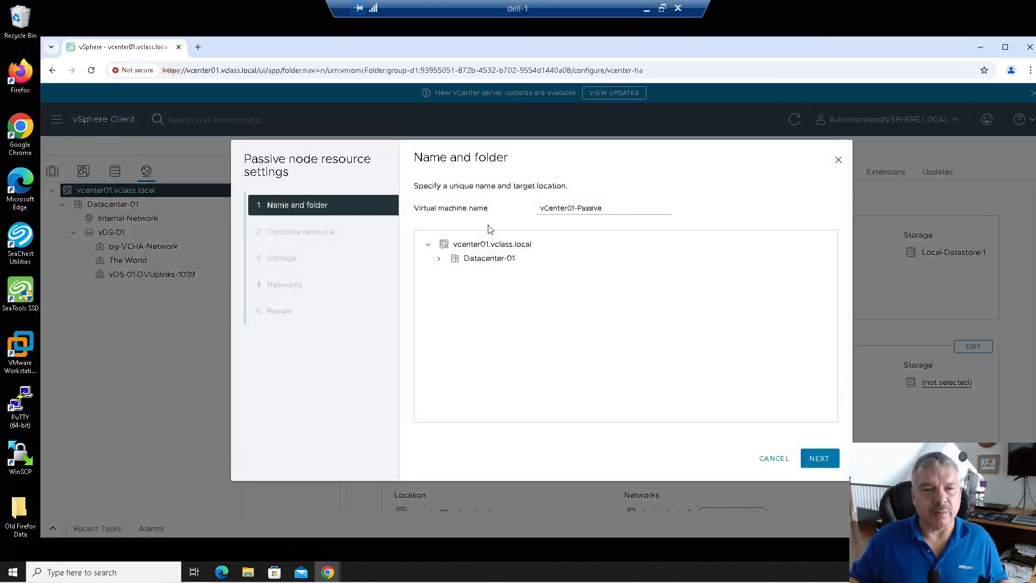
pyautogui.click(494, 260)
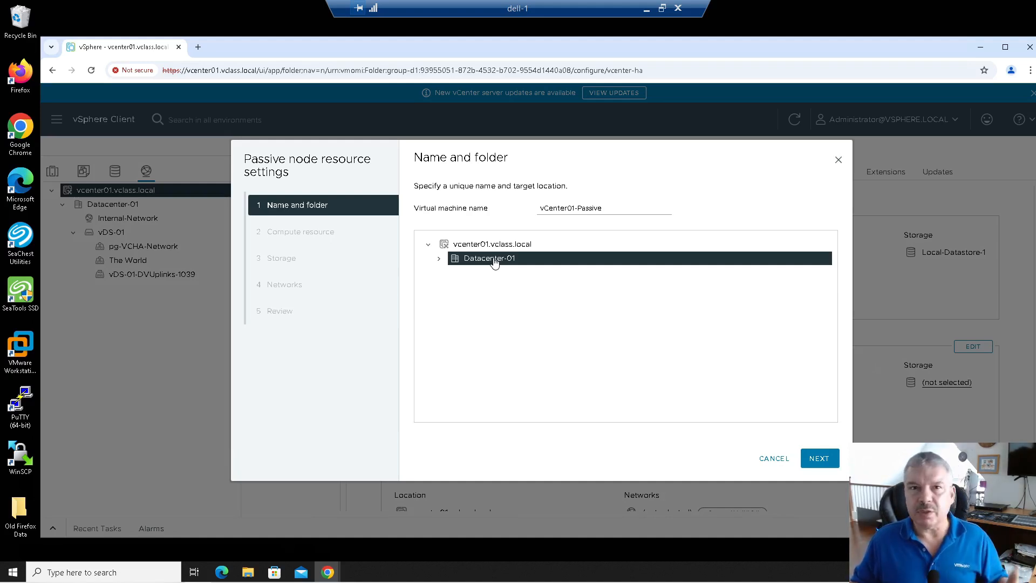
pyautogui.click(819, 459)
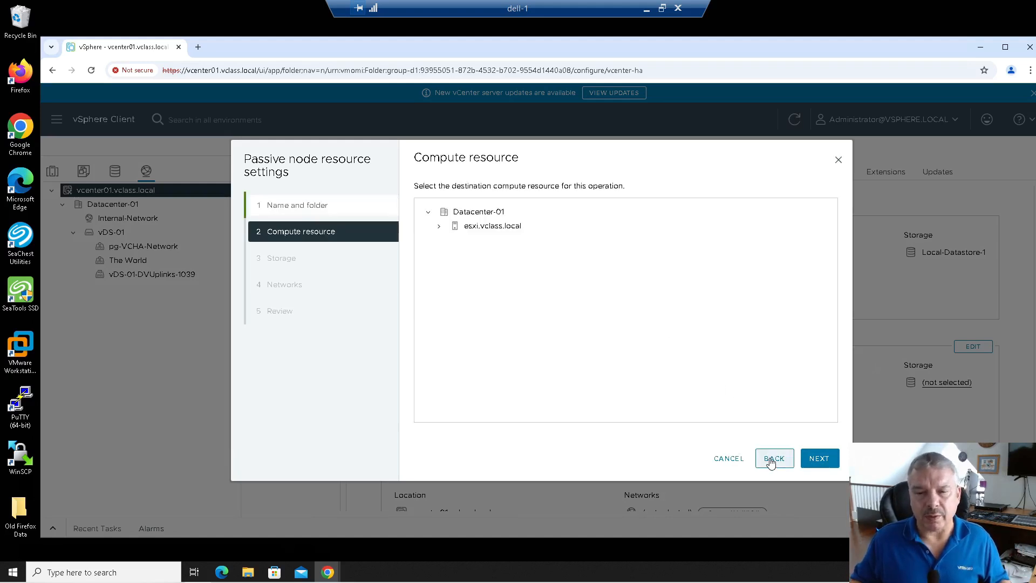
pyautogui.click(773, 458)
pyautogui.moveTo(620, 208); pyautogui.dragTo(514, 206)
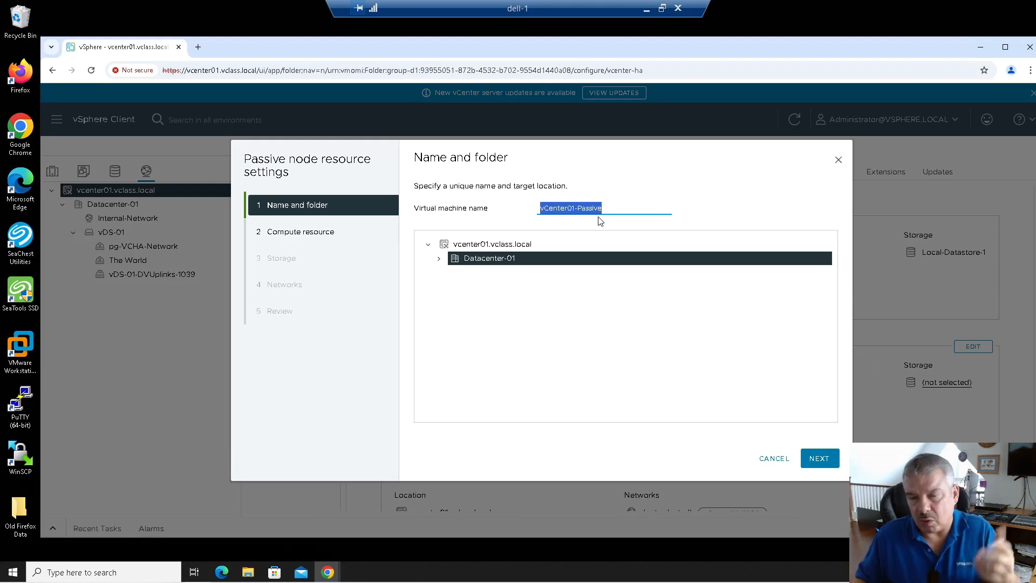
pyautogui.click(820, 464)
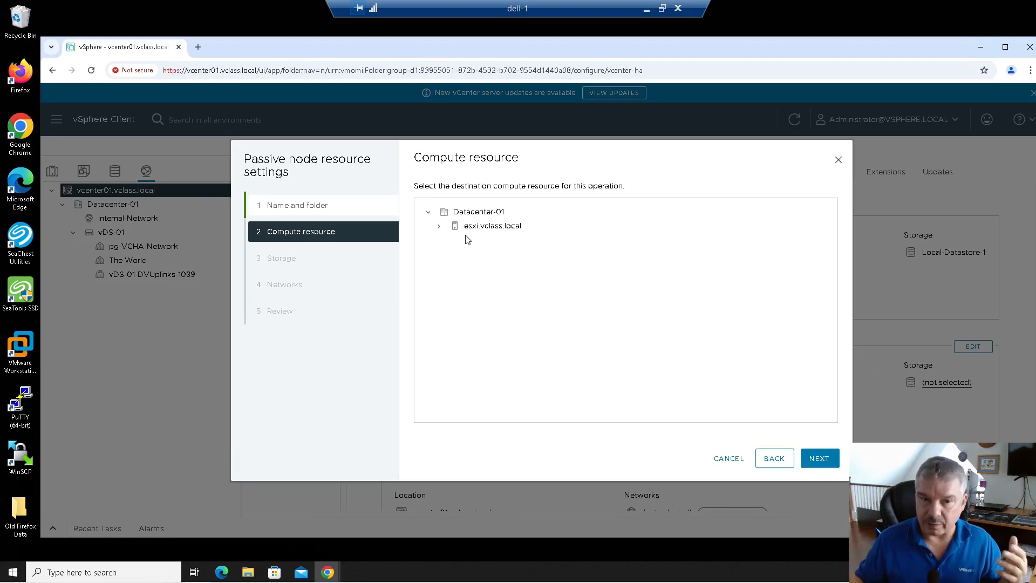
# Step: Assign the passive node to host esxi.vclass.local and datastore SSD-2
pyautogui.click(480, 231)
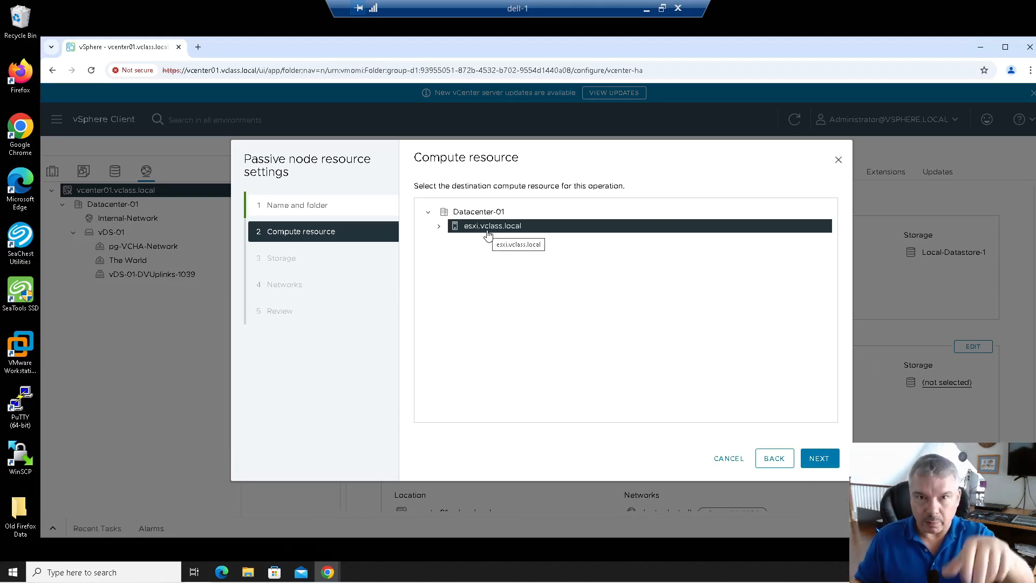
pyautogui.click(814, 460)
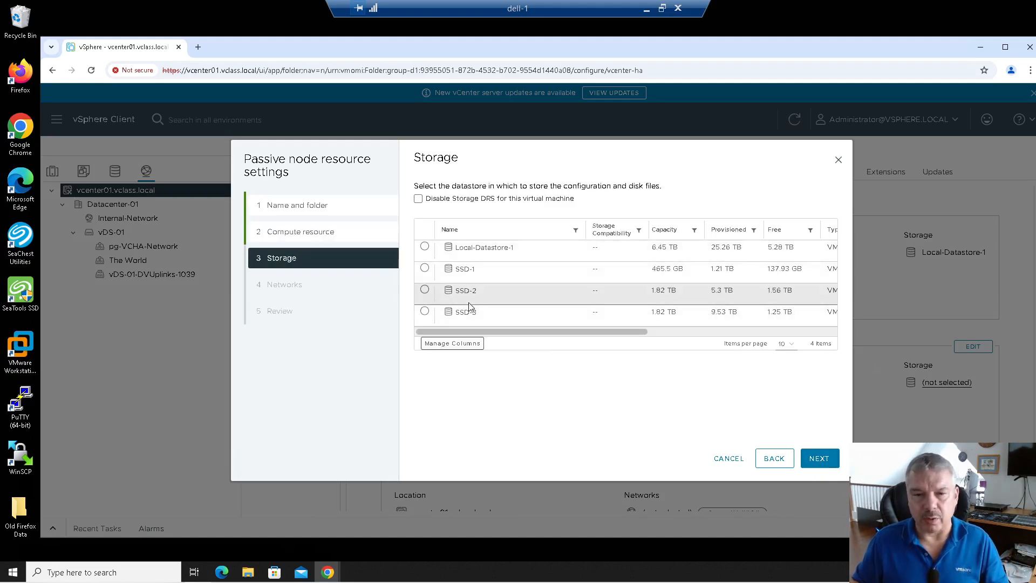
pyautogui.click(424, 290)
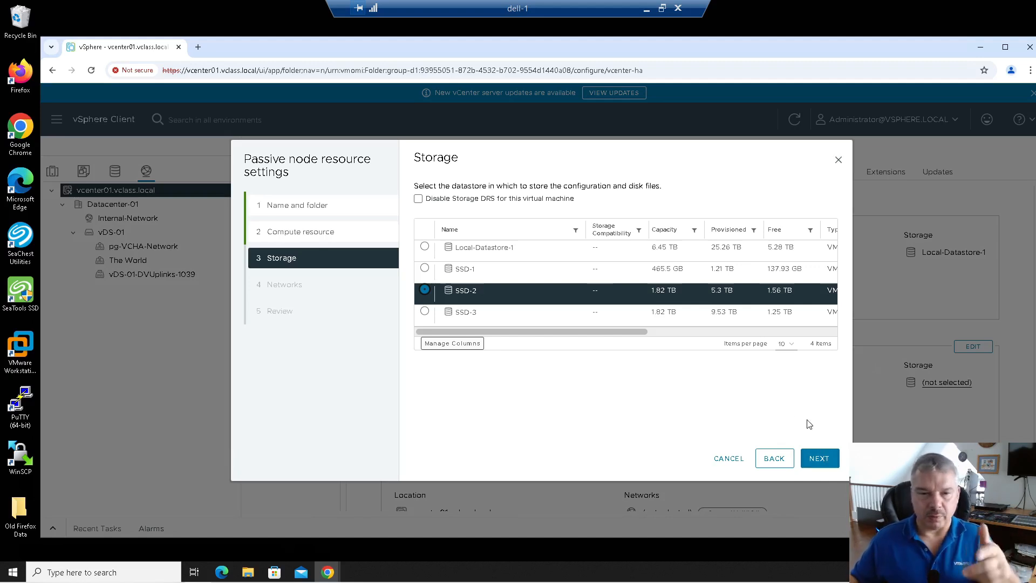
pyautogui.click(827, 463)
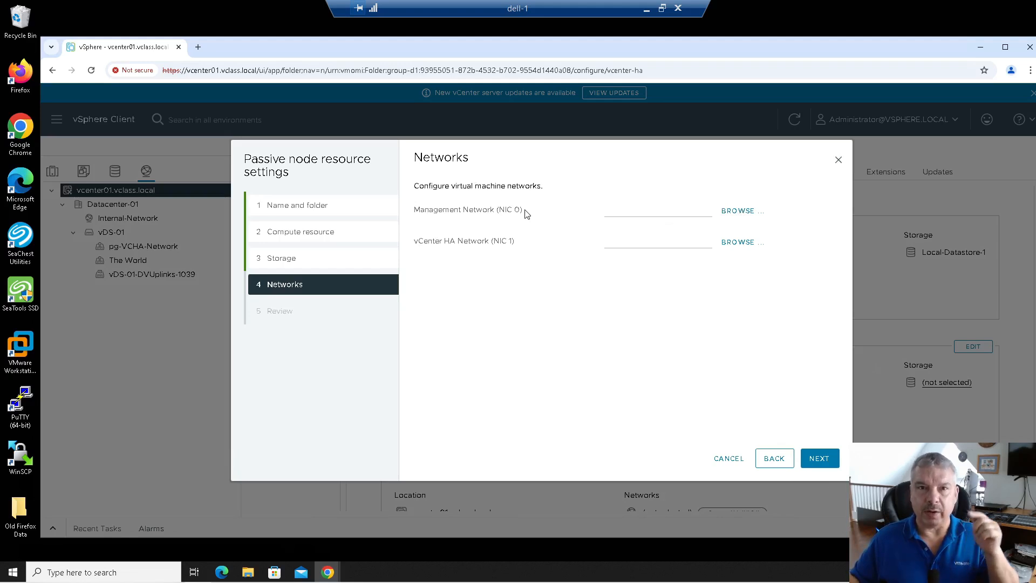
# Step: Set the passive node's NIC 0 to The World and NIC 1 to pg-VCHA-Network
pyautogui.click(726, 213)
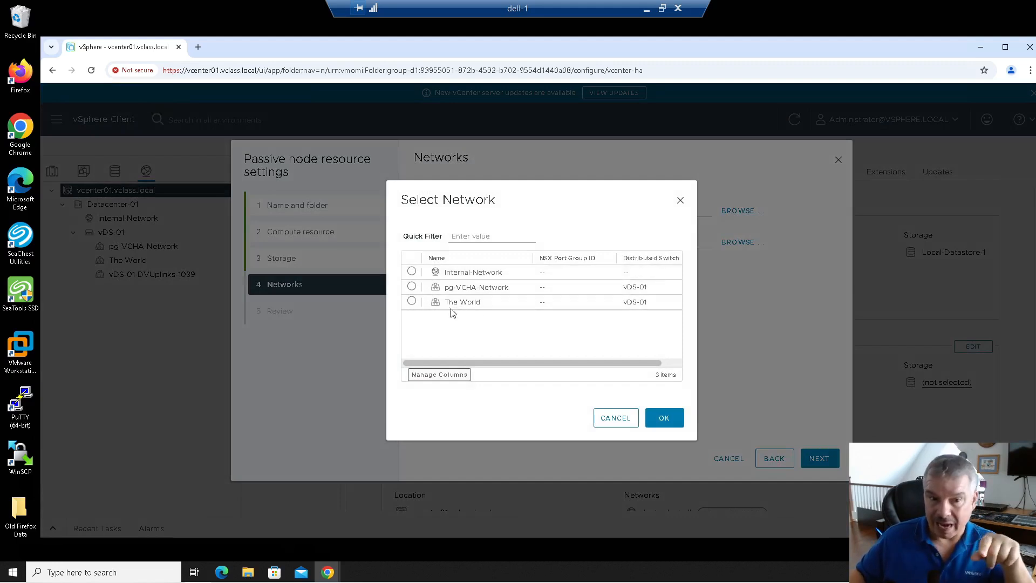
pyautogui.click(412, 302)
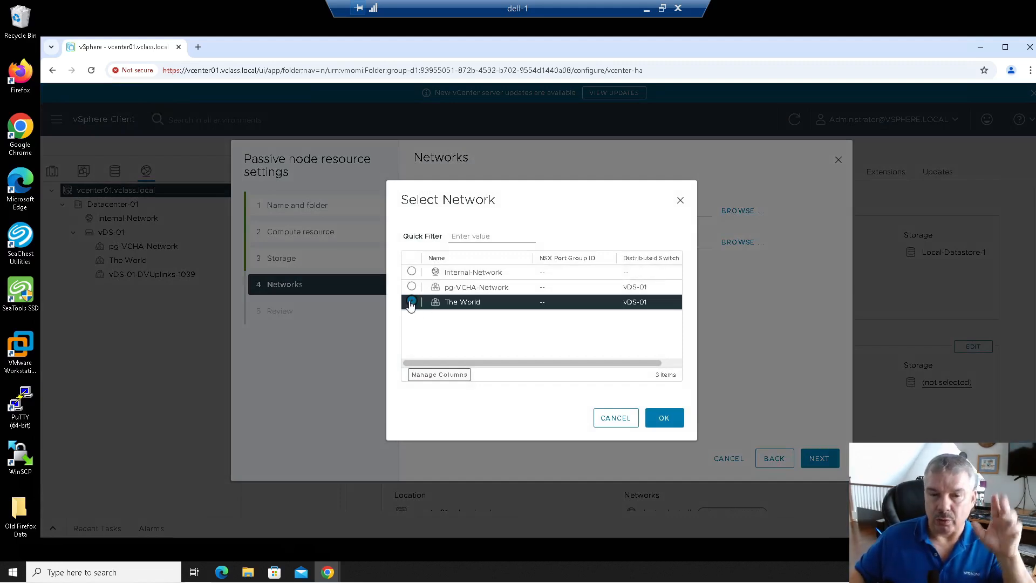
pyautogui.click(660, 421)
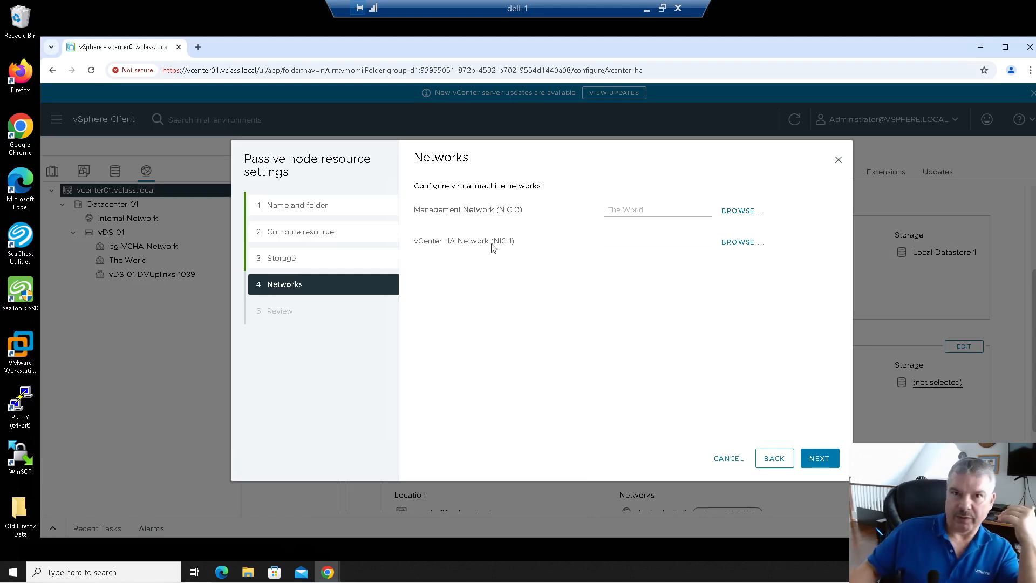
pyautogui.click(742, 244)
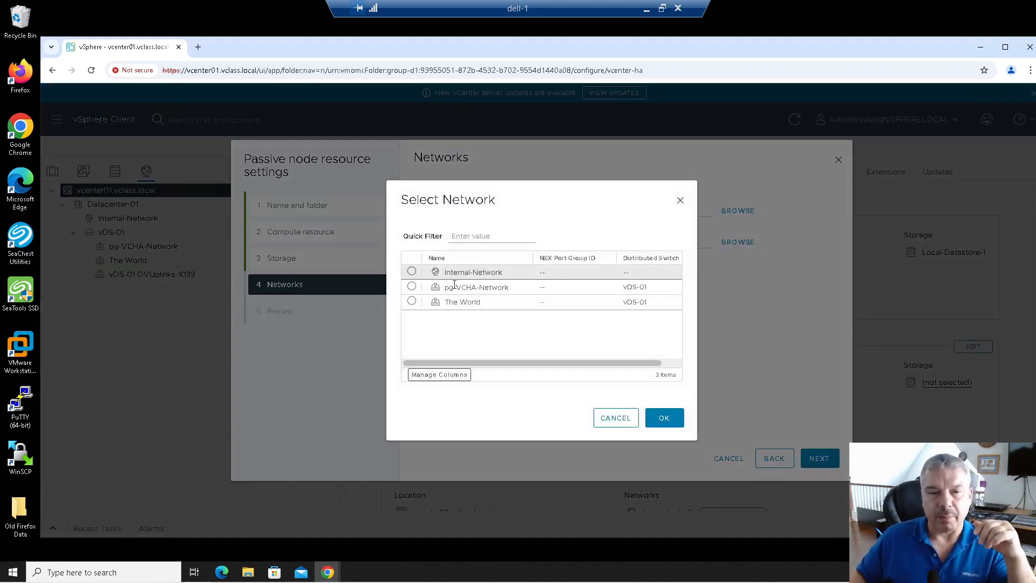
pyautogui.click(412, 287)
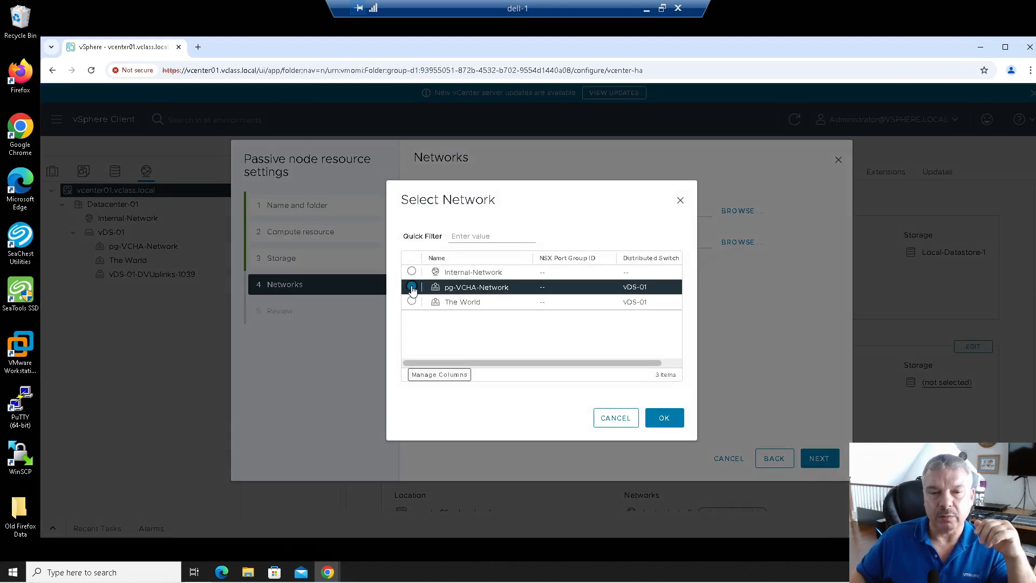
pyautogui.click(665, 419)
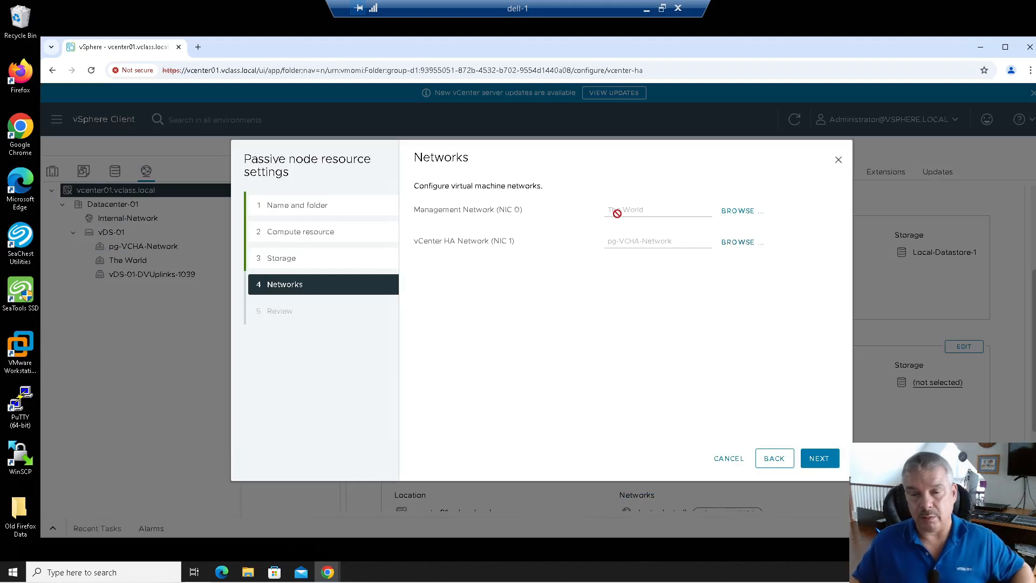
# Step: Validate, review and save the passive node settings
pyautogui.click(813, 459)
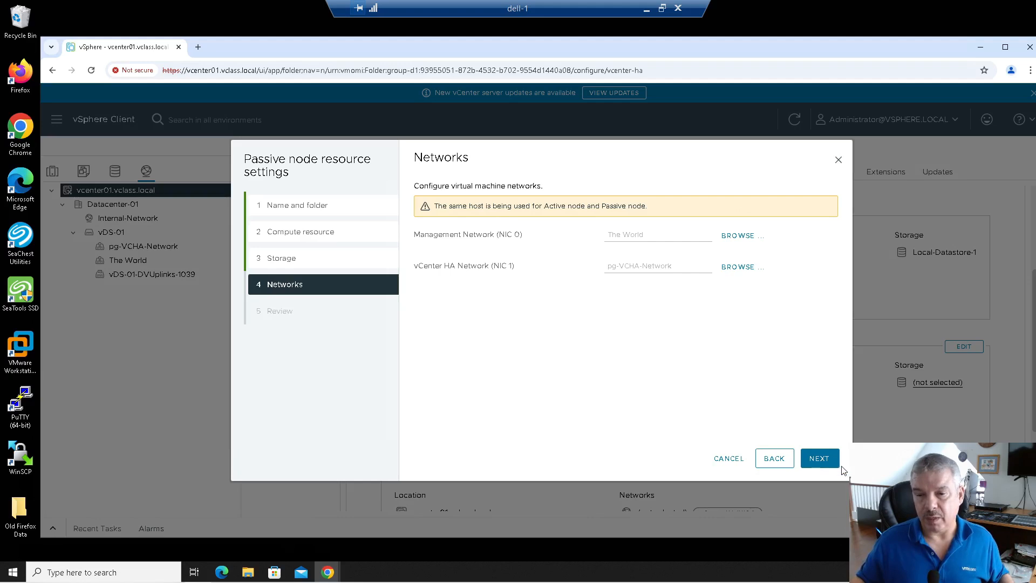
pyautogui.click(819, 459)
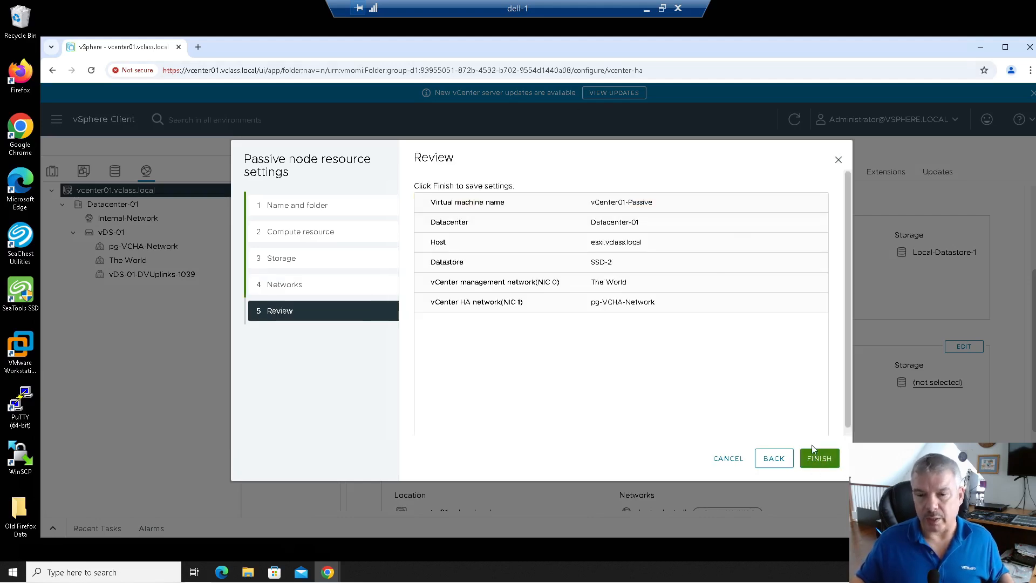
pyautogui.click(820, 459)
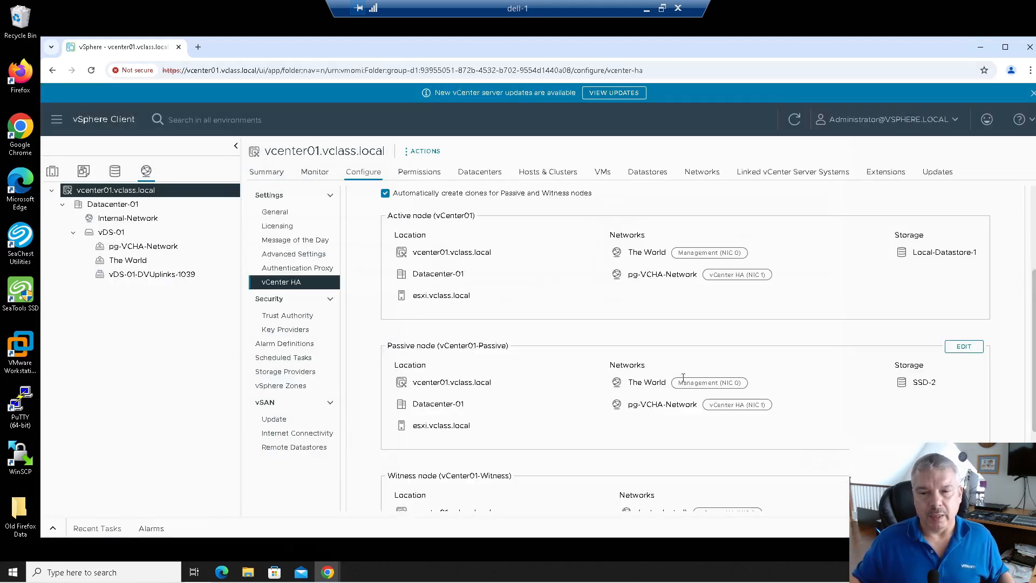
# Step: Place vCenter01-Witness in Datacenter-01 on host esxi.vclass.local
pyautogui.scroll(-1, 707, 378)
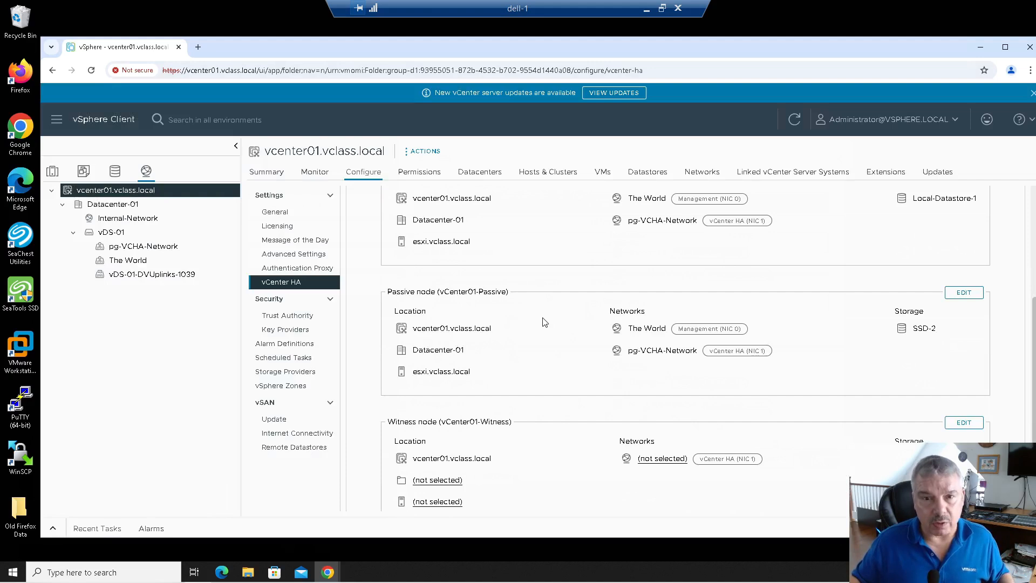
pyautogui.scroll(-2, 543, 324)
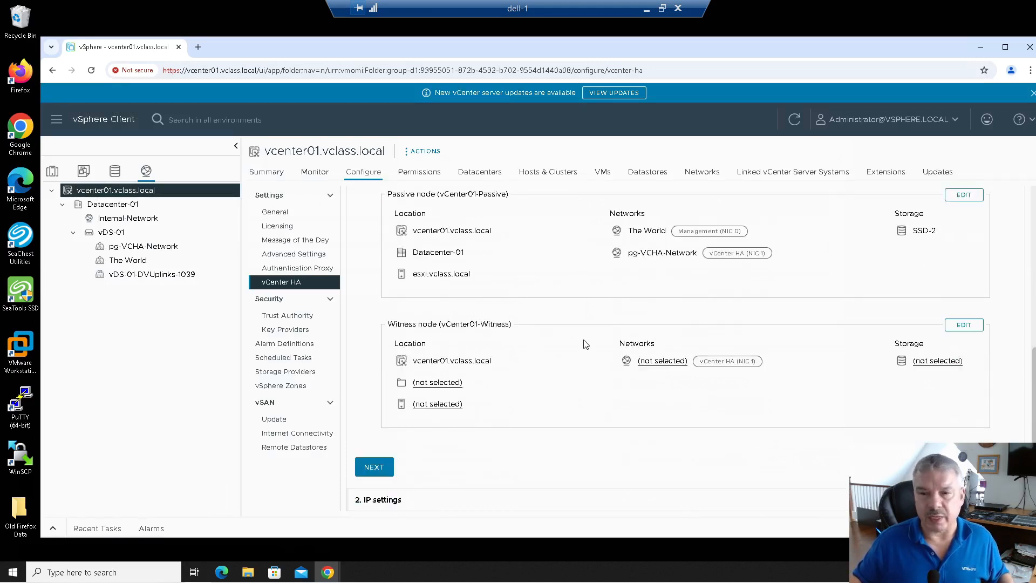
pyautogui.click(961, 327)
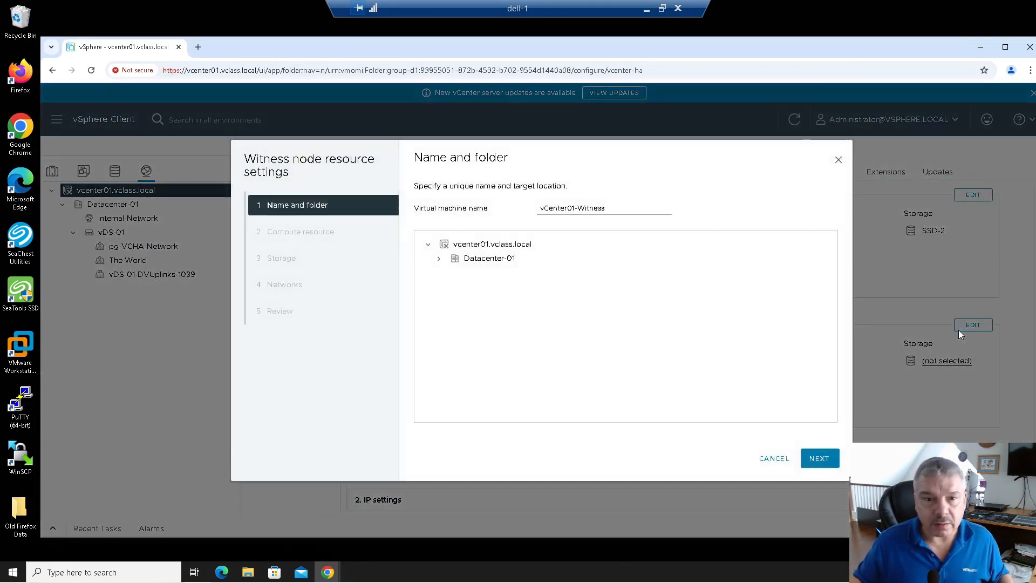
pyautogui.moveTo(540, 208)
pyautogui.mouseDown()
pyautogui.moveTo(610, 208)
pyautogui.moveTo(537, 211)
pyautogui.mouseUp()
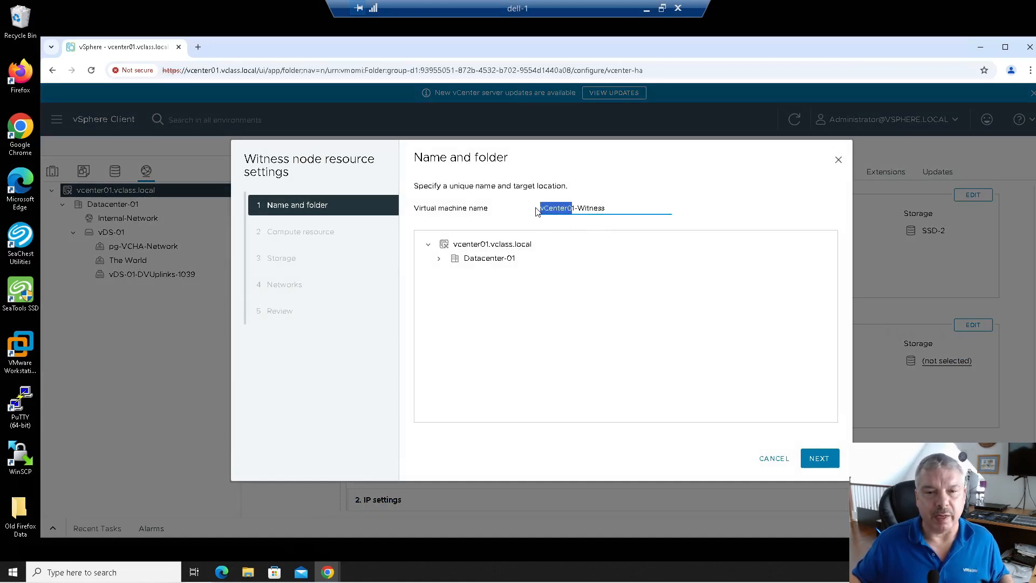
pyautogui.click(490, 259)
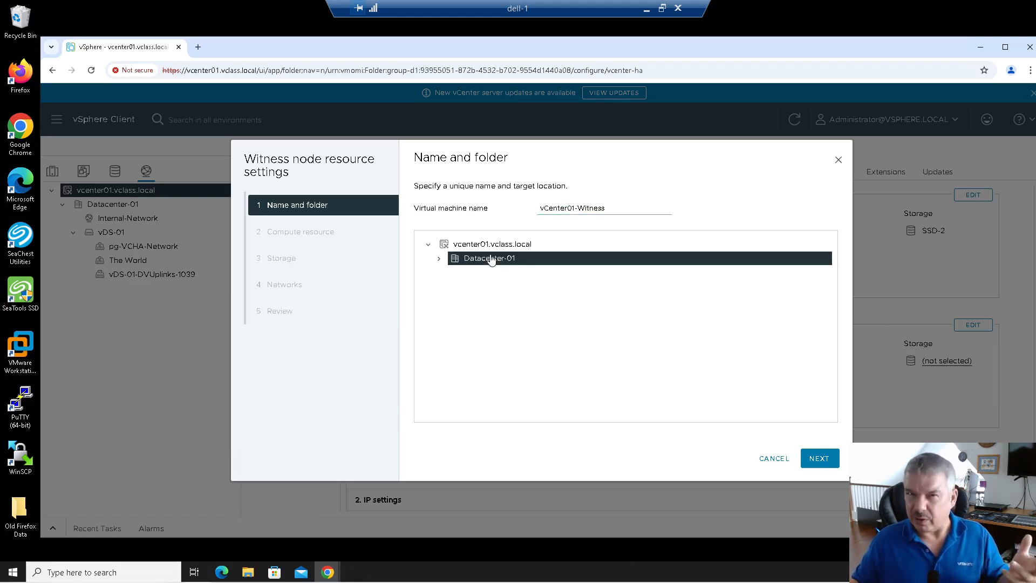
pyautogui.click(819, 460)
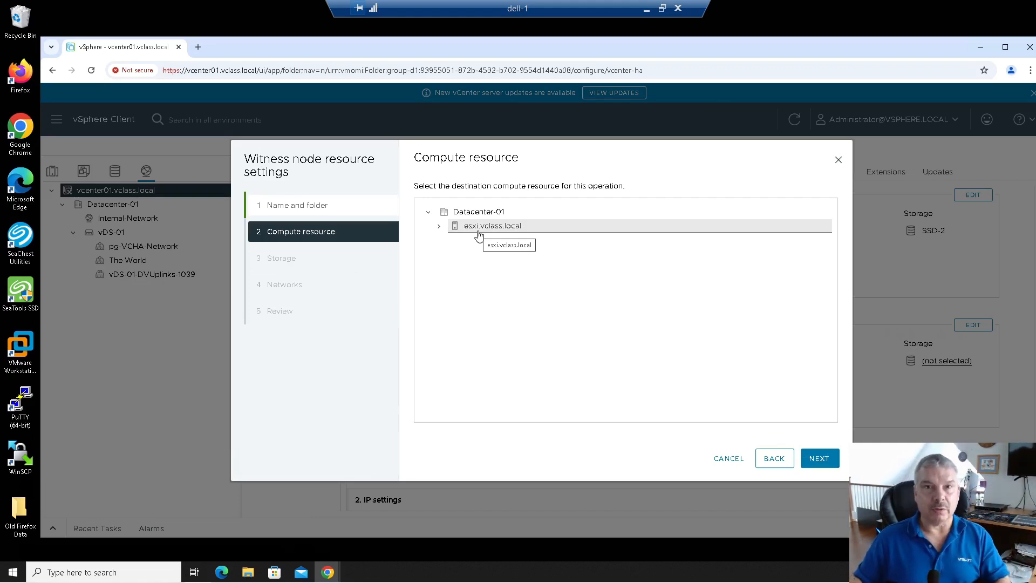
pyautogui.click(480, 234)
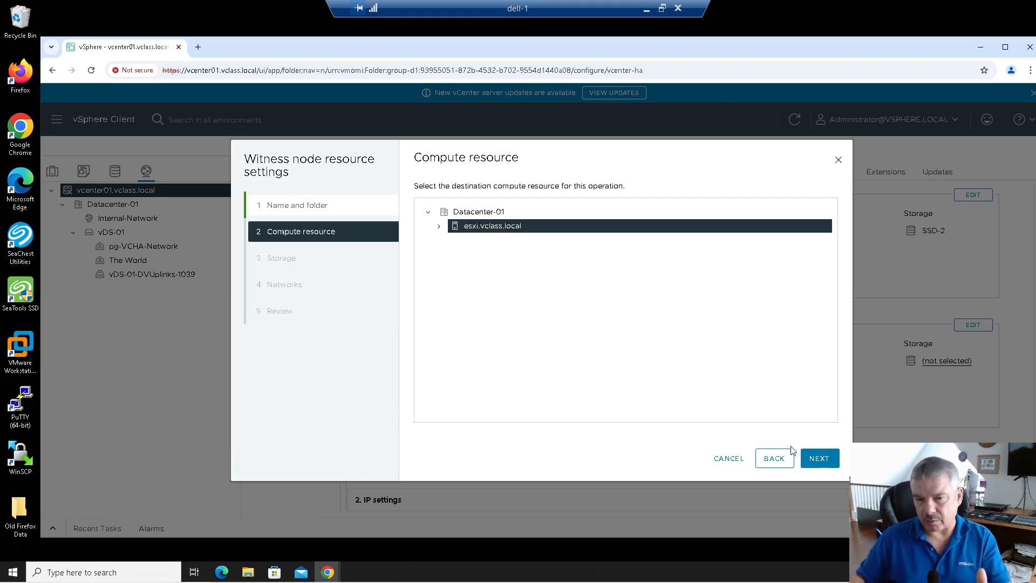
pyautogui.click(817, 460)
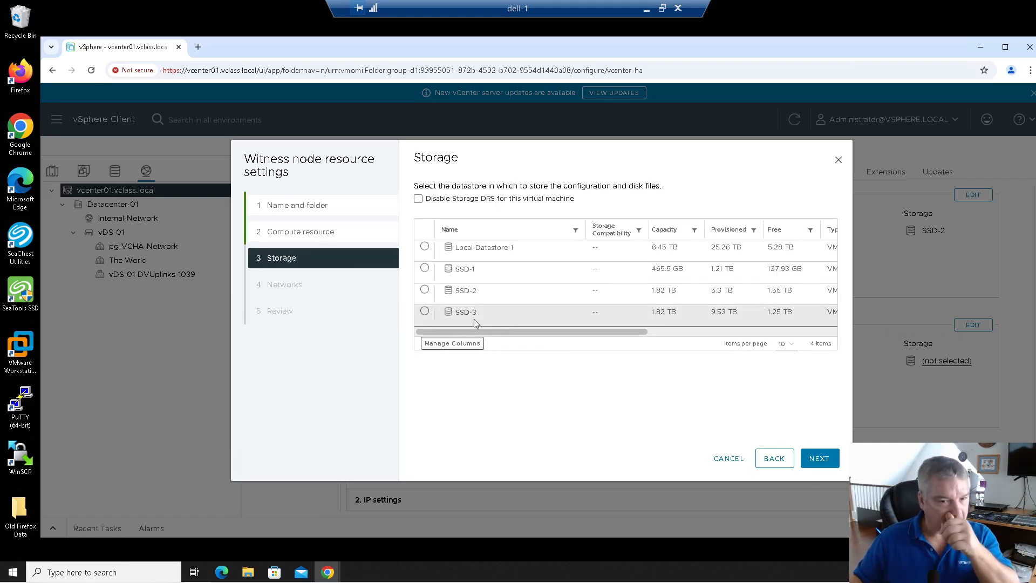
# Step: Store the witness node on SSD-3 with its HA NIC on pg-VCHA-Network, and save it
pyautogui.click(424, 312)
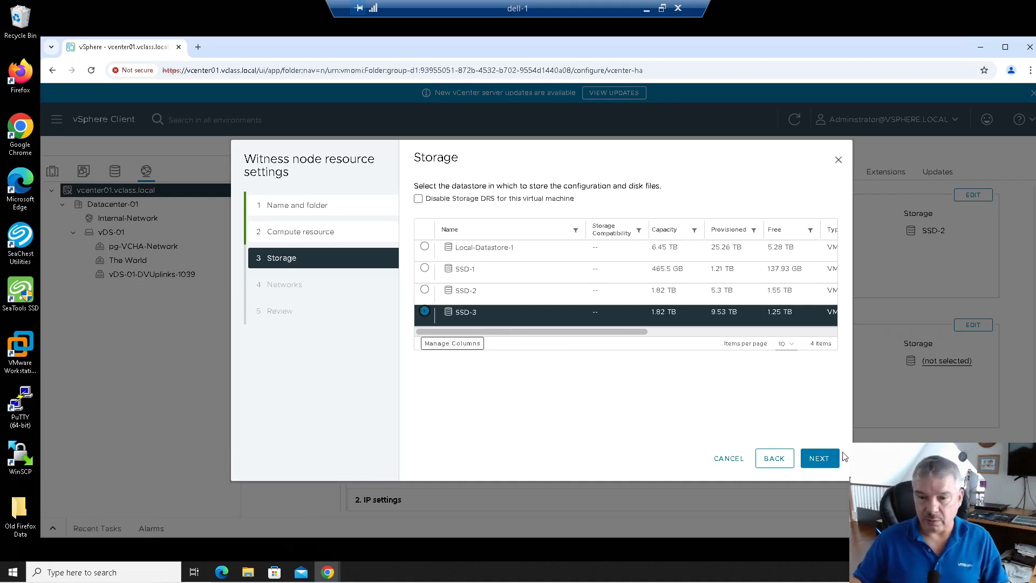
pyautogui.click(827, 463)
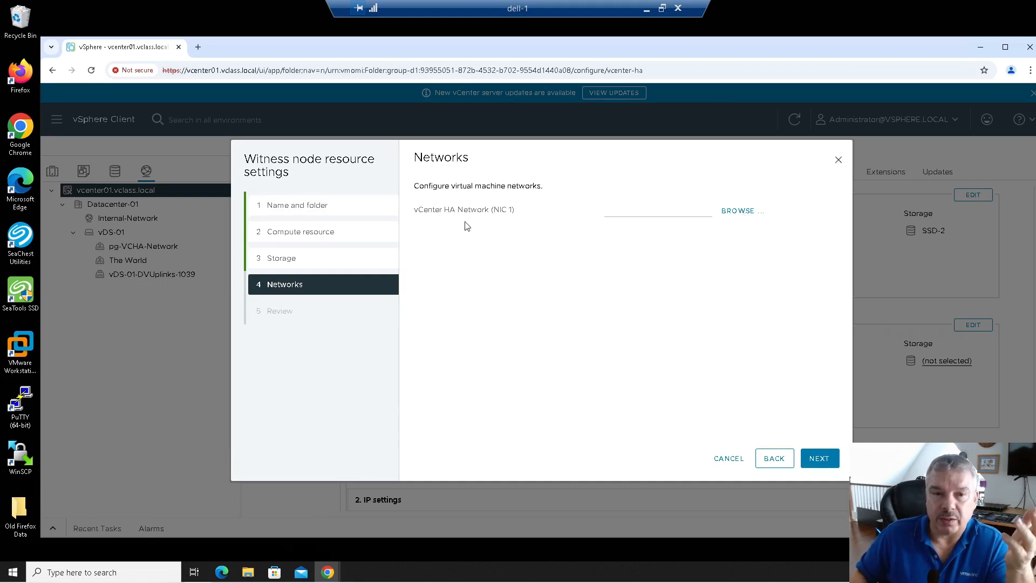
pyautogui.click(753, 212)
pyautogui.click(411, 287)
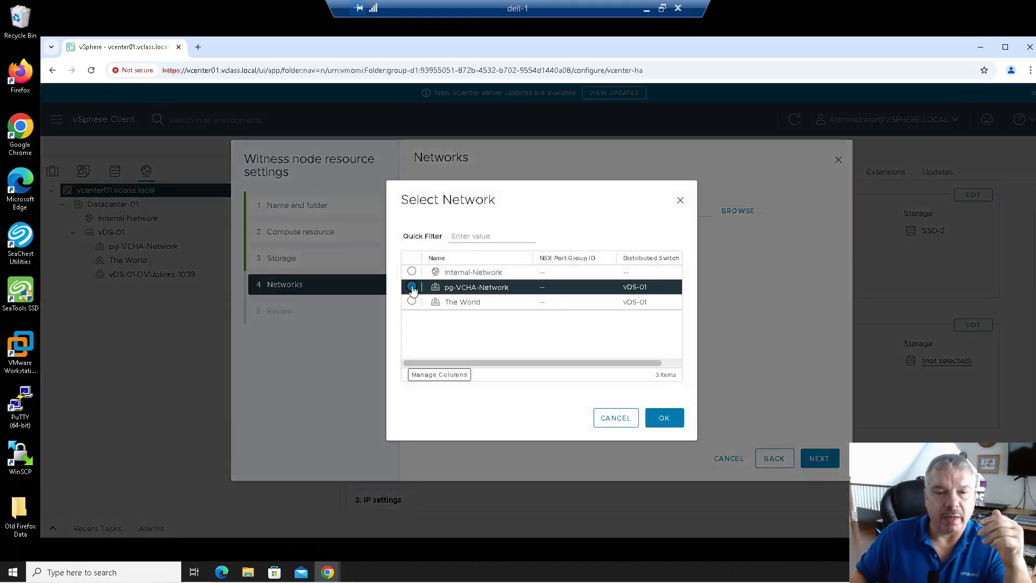
pyautogui.click(669, 424)
pyautogui.click(827, 464)
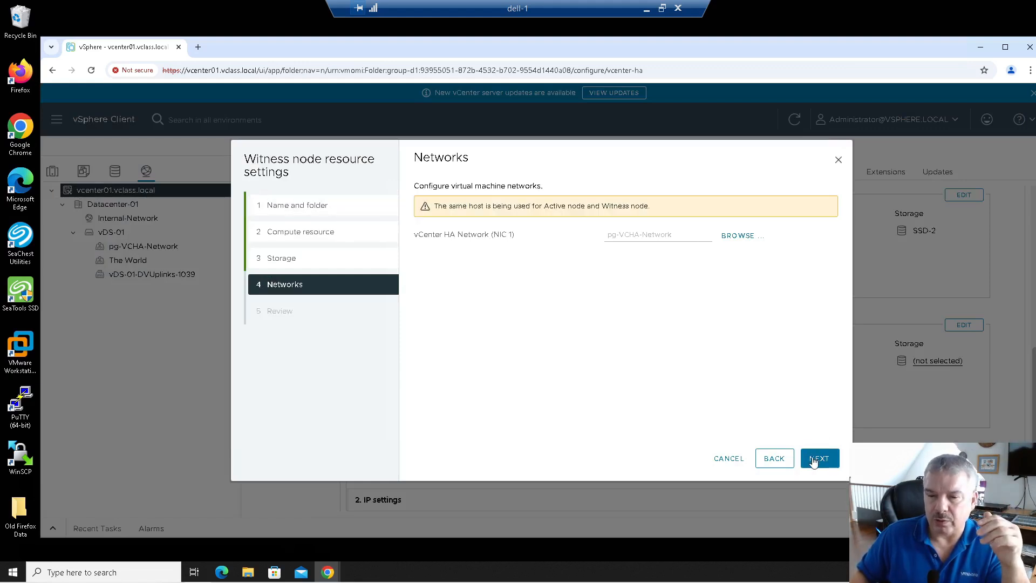
pyautogui.click(819, 459)
pyautogui.click(836, 465)
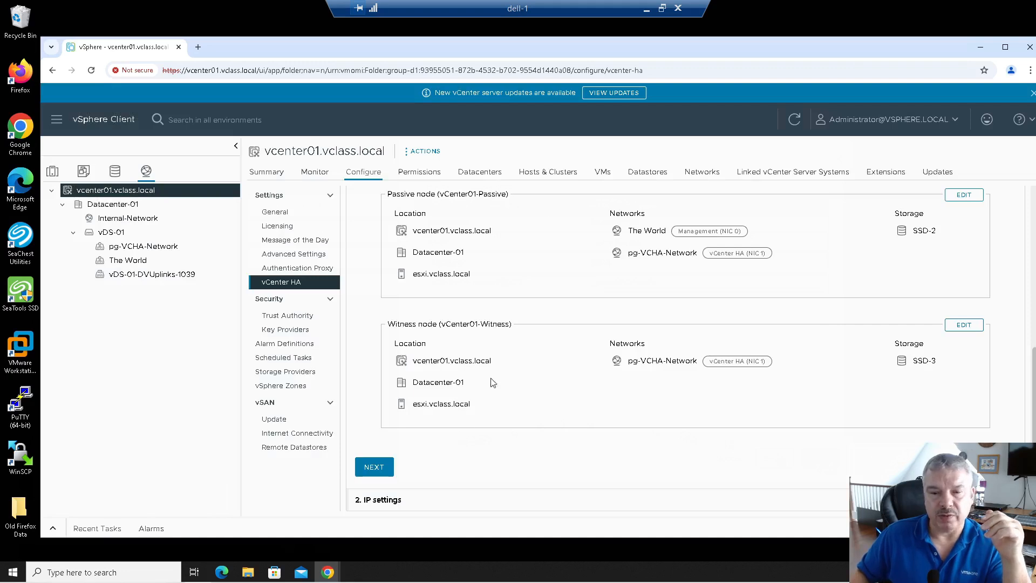
# Step: Advance to the IP settings step and keep the IP version at IPv4
pyautogui.click(374, 467)
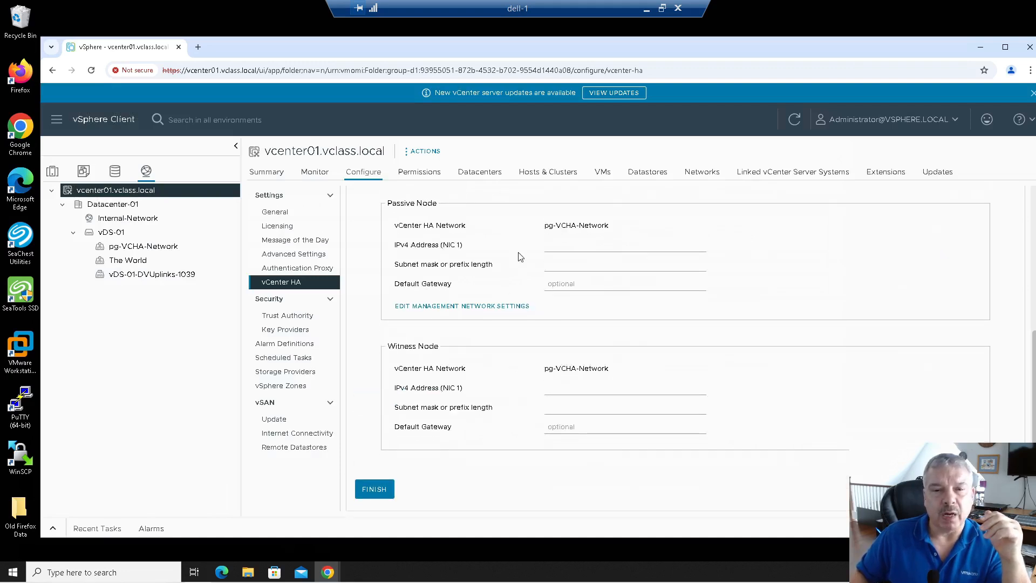
pyautogui.scroll(4, 520, 256)
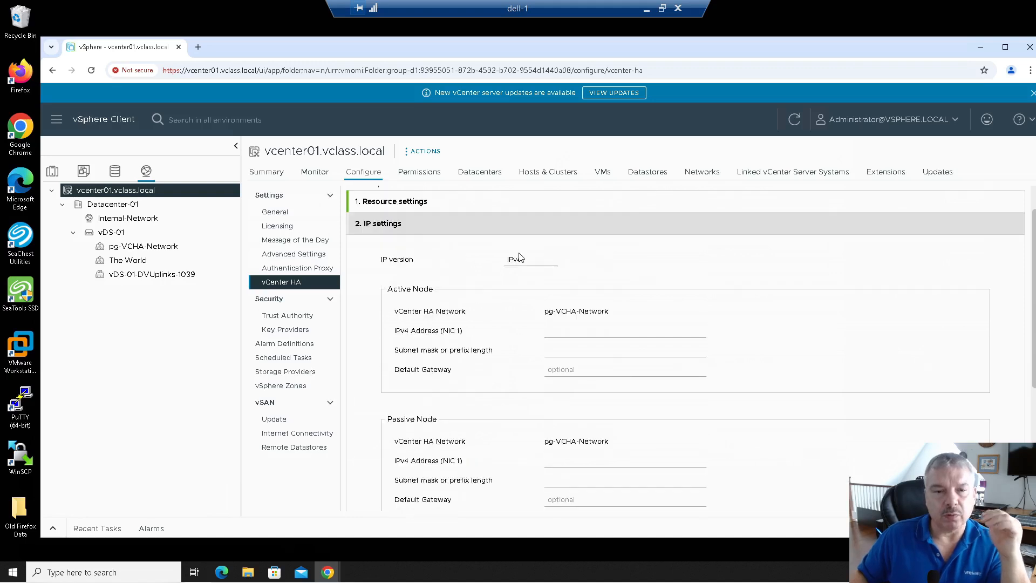
pyautogui.click(525, 261)
pyautogui.click(525, 262)
pyautogui.click(525, 261)
pyautogui.click(527, 274)
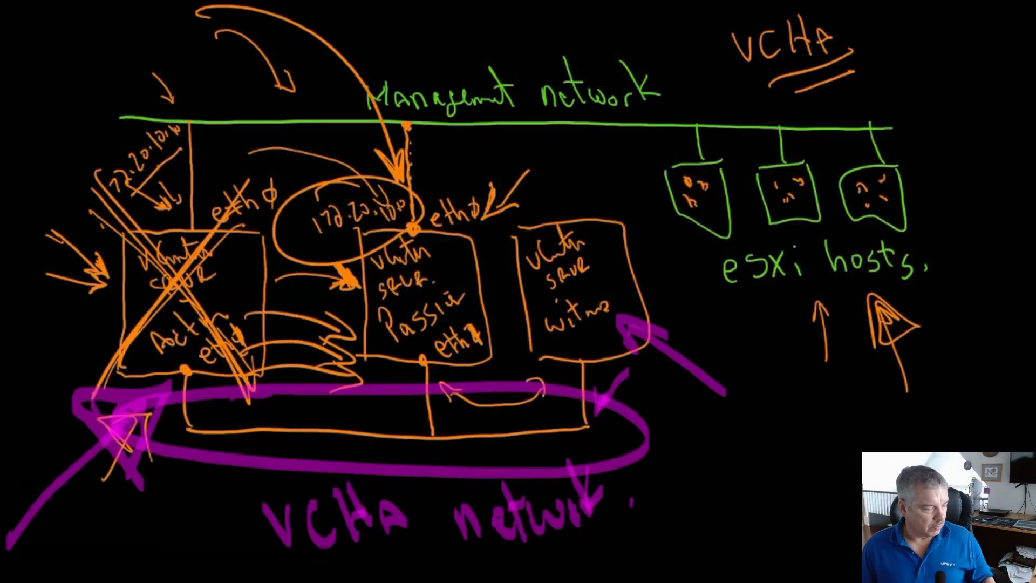
# Step: Draw a purple arrow pointing at the right end of the VCHA network oval
pyautogui.moveTo(615, 452)
pyautogui.mouseDown()
pyautogui.moveTo(832, 558)
pyautogui.moveTo(656, 502)
pyautogui.moveTo(693, 447)
pyautogui.mouseUp()
pyautogui.moveTo(609, 441)
pyautogui.mouseDown()
pyautogui.moveTo(656, 483)
pyautogui.moveTo(668, 468)
pyautogui.mouseUp()
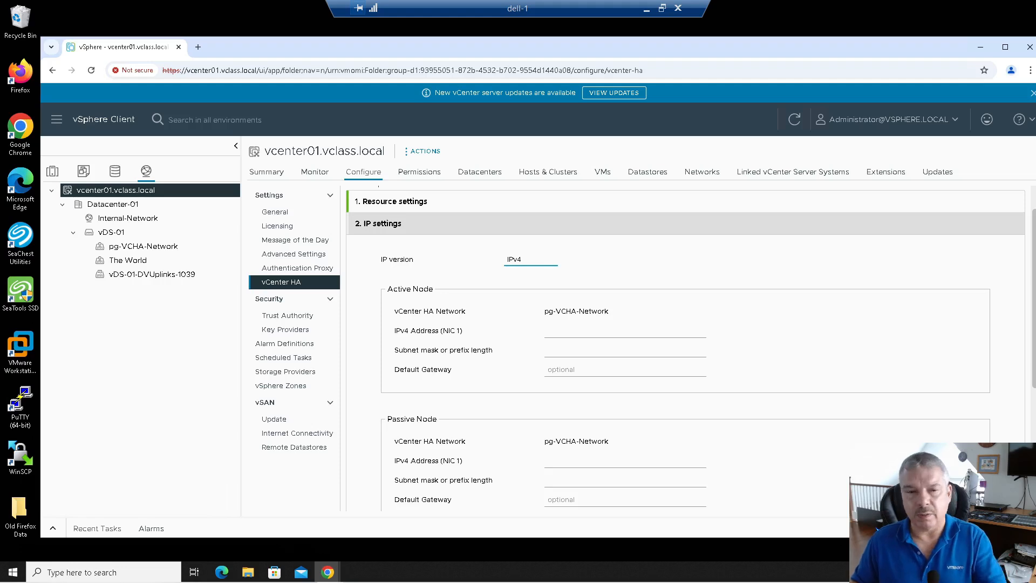
# Step: Fill the active node's IPv4 address 192.168.80.101 and subnet mask 255.255.255.0 from autofill
pyautogui.click(555, 333)
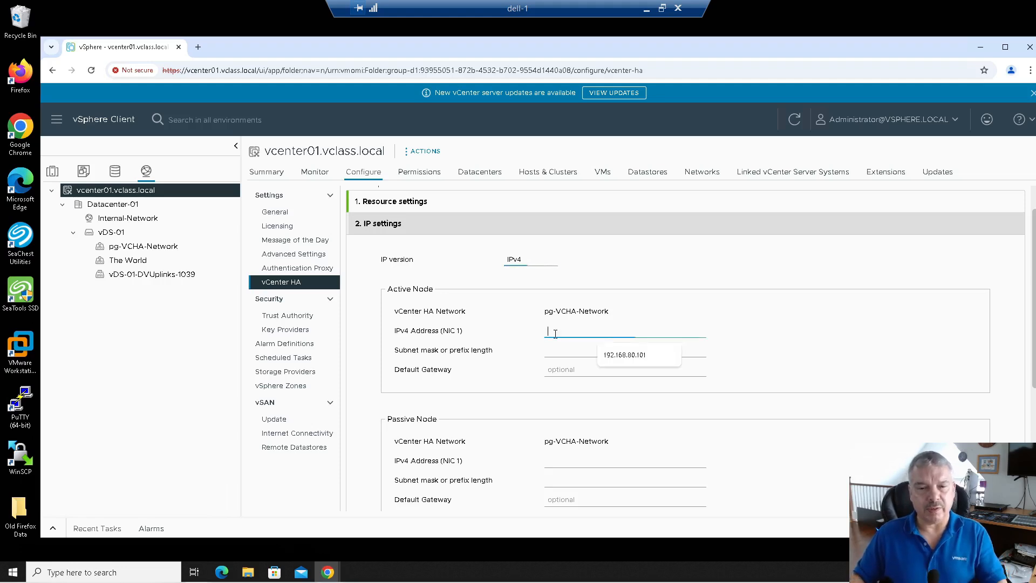
pyautogui.click(625, 354)
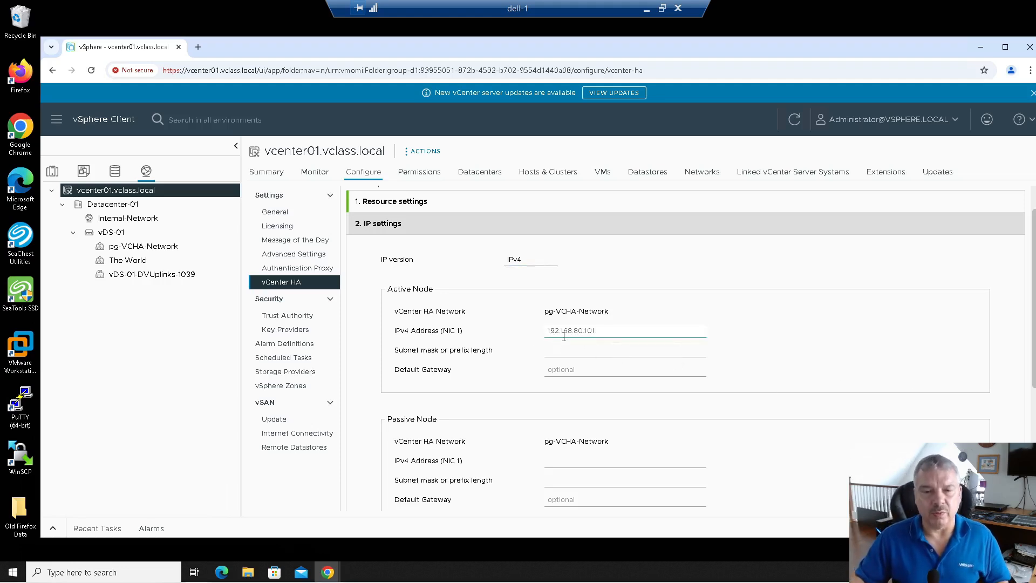
pyautogui.click(559, 349)
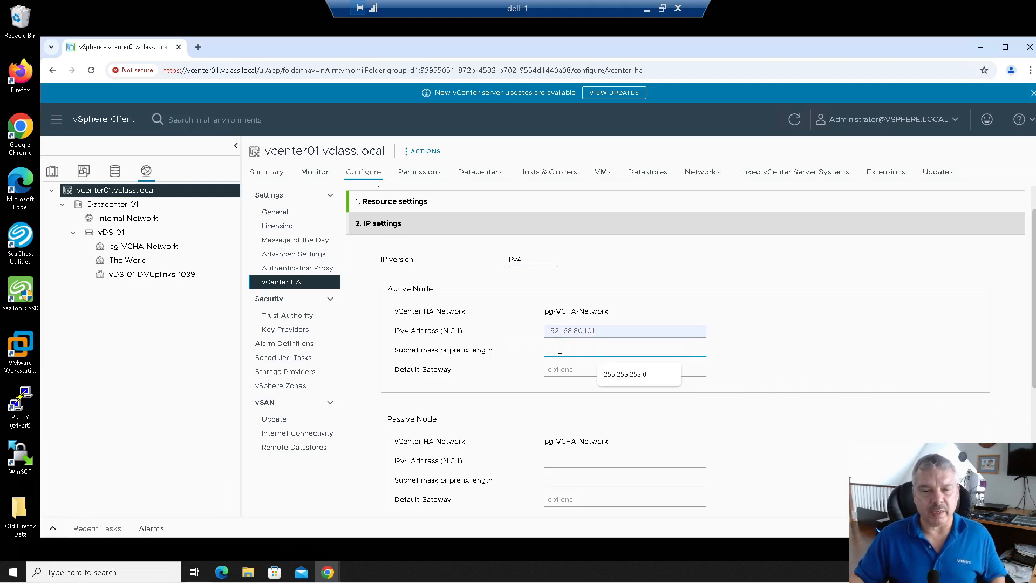
pyautogui.click(612, 373)
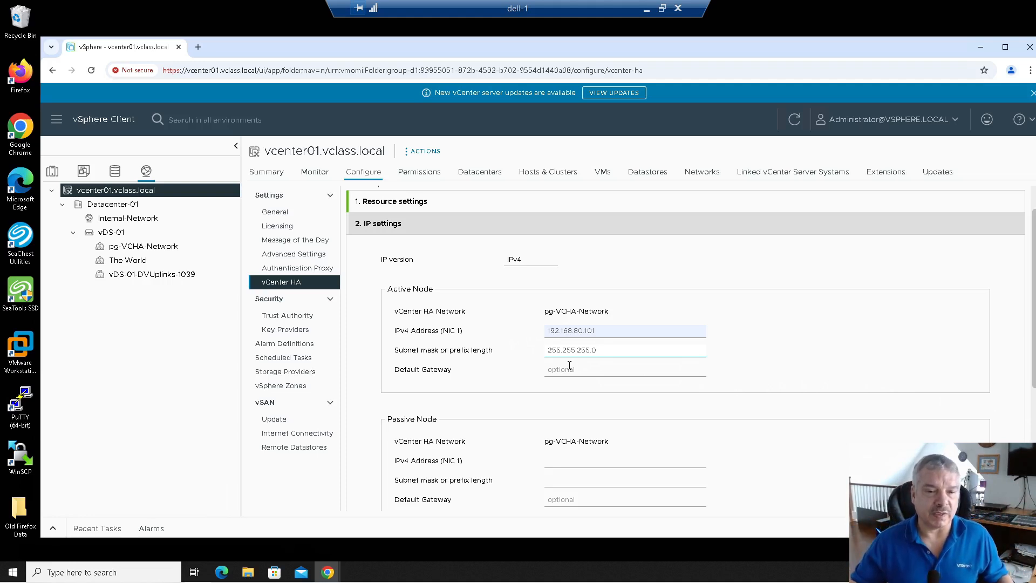
pyautogui.click(569, 366)
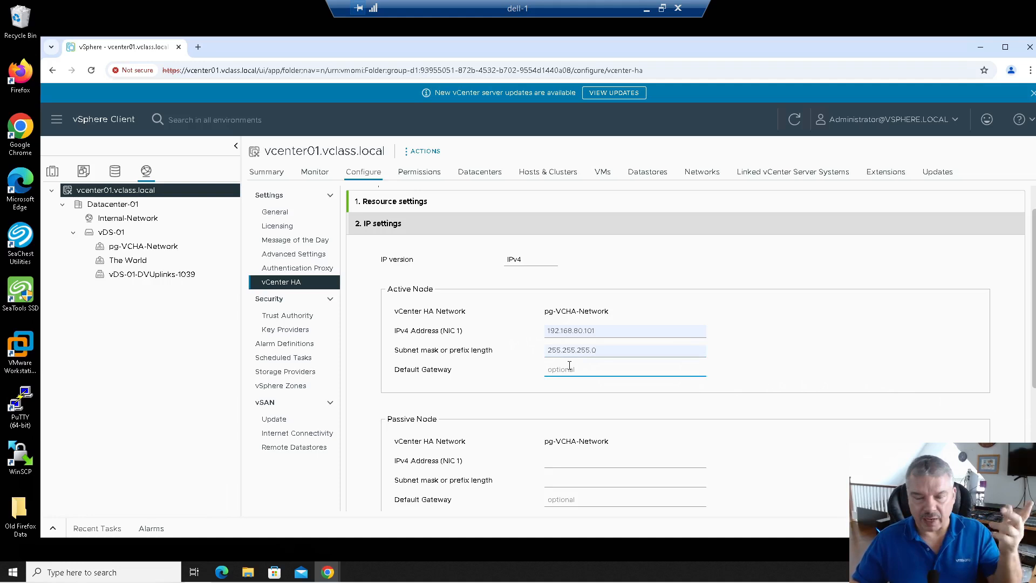
pyautogui.scroll(-1, 561, 388)
pyautogui.moveTo(620, 273); pyautogui.dragTo(514, 277)
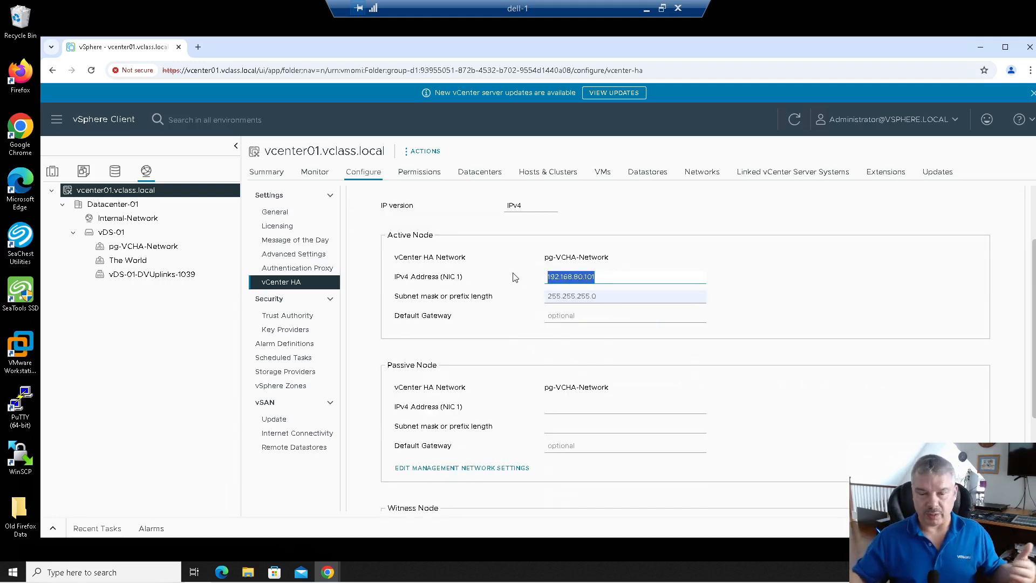
# Step: Give the passive node IPv4 address 192.168.80.102 with subnet mask 255.255.255.0
pyautogui.click(549, 407)
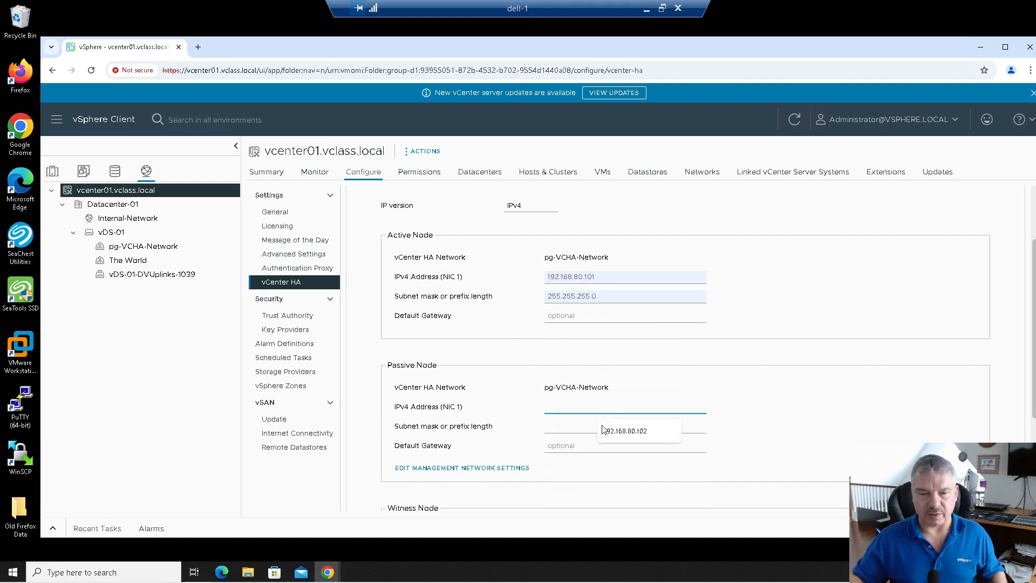
pyautogui.click(626, 432)
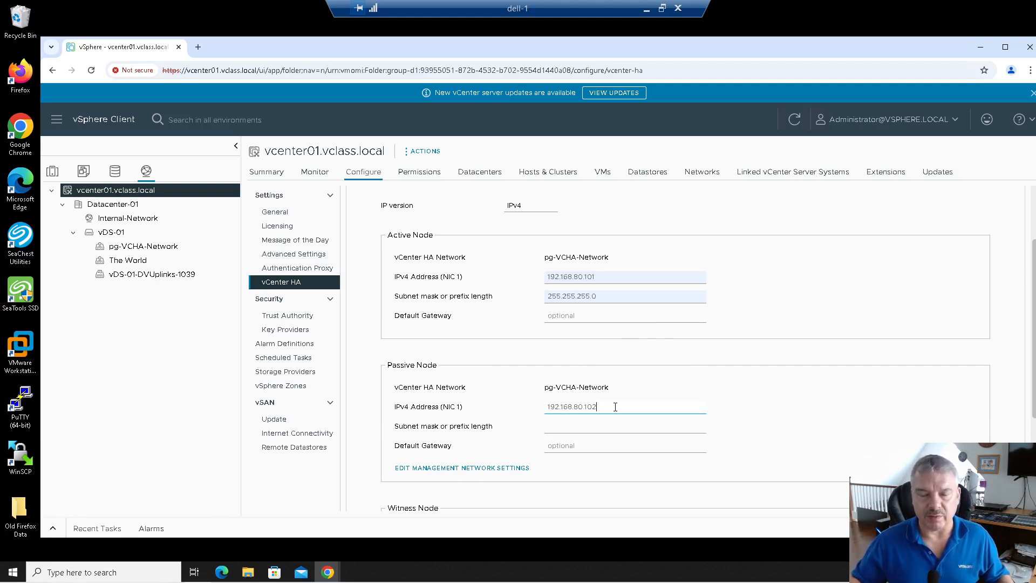
pyautogui.click(591, 426)
pyautogui.click(625, 453)
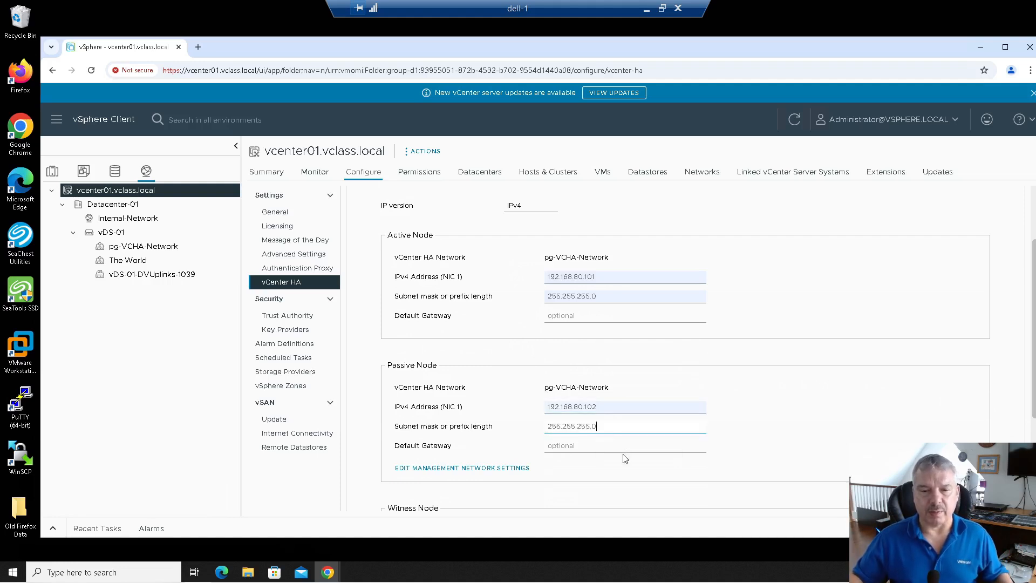
# Step: Give the witness node 192.168.80.103 with mask 255.255.255.0 and finish the vCenter HA setup
pyautogui.scroll(-1, 613, 463)
pyautogui.scroll(-2, 587, 473)
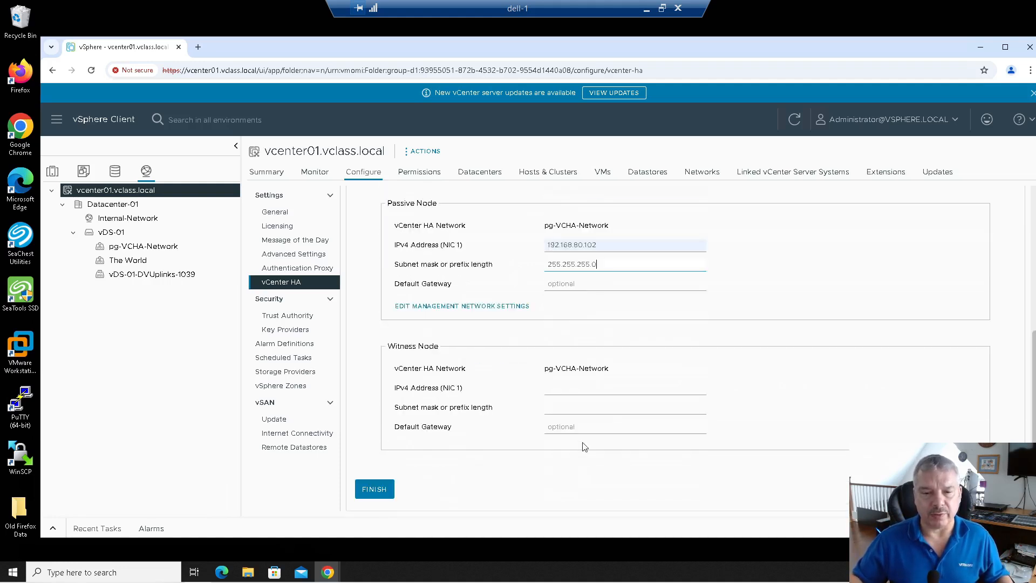
pyautogui.click(581, 389)
pyautogui.click(623, 417)
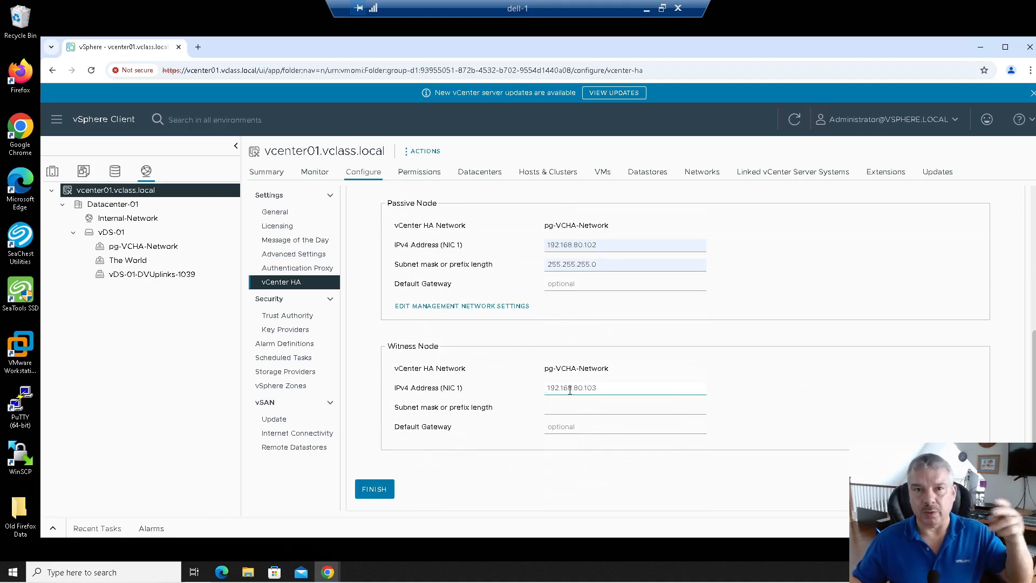
pyautogui.click(567, 410)
pyautogui.click(624, 429)
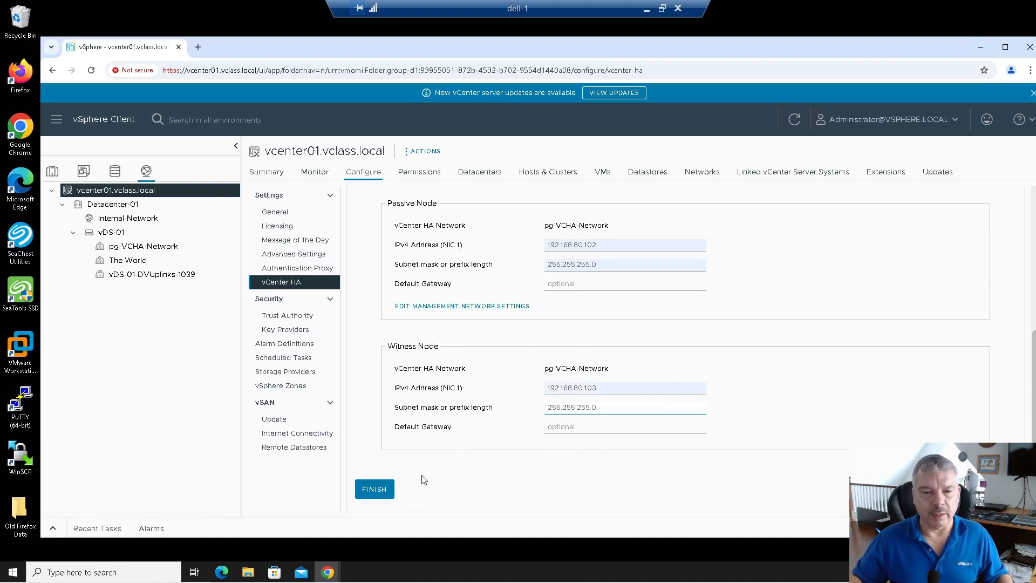
pyautogui.click(373, 490)
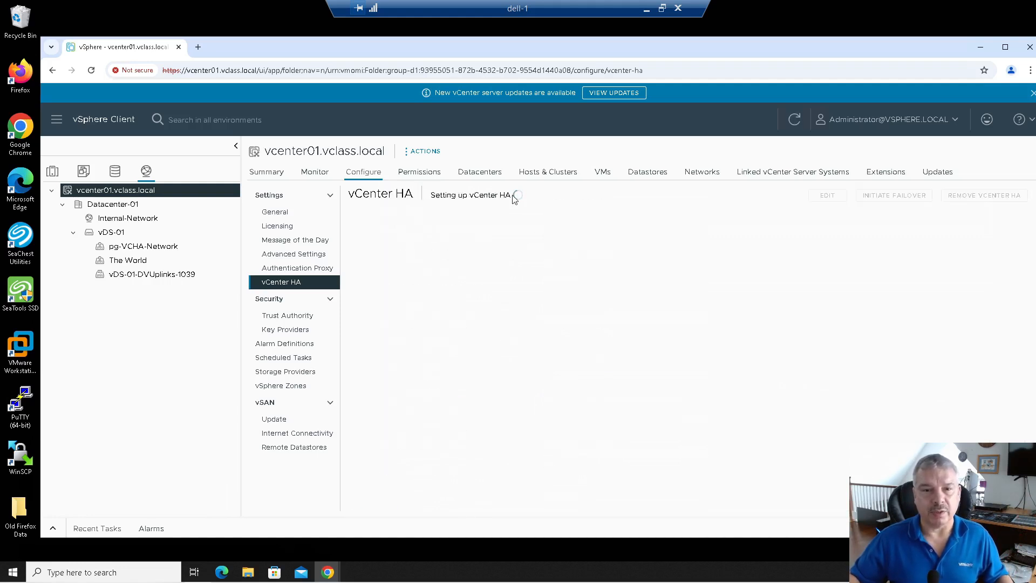
# Step: Review the HA deployment in Recent Tasks, then open vCenter01 from Hosts and Clusters
pyautogui.click(54, 529)
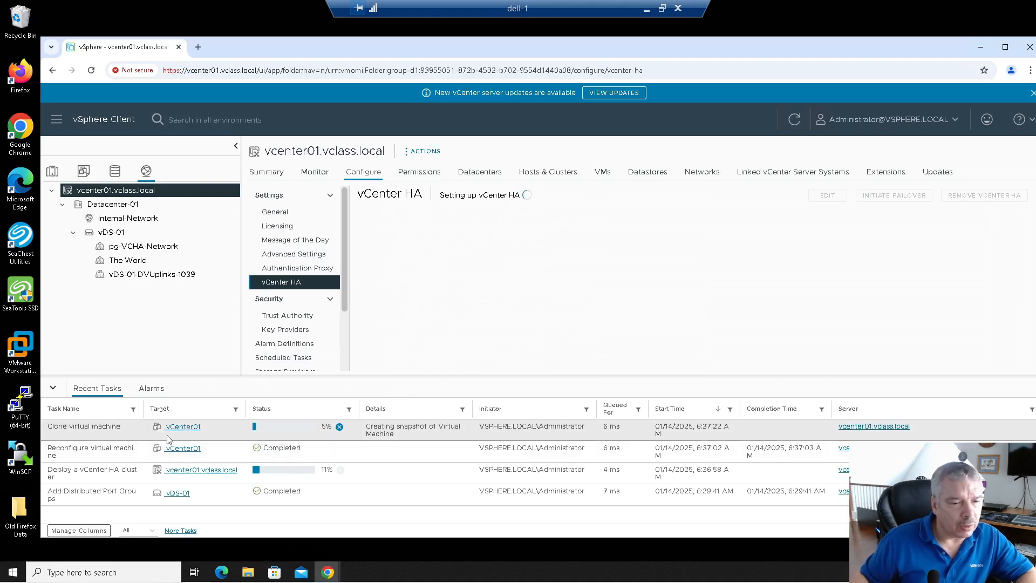
pyautogui.click(52, 170)
pyautogui.scroll(-1, 169, 293)
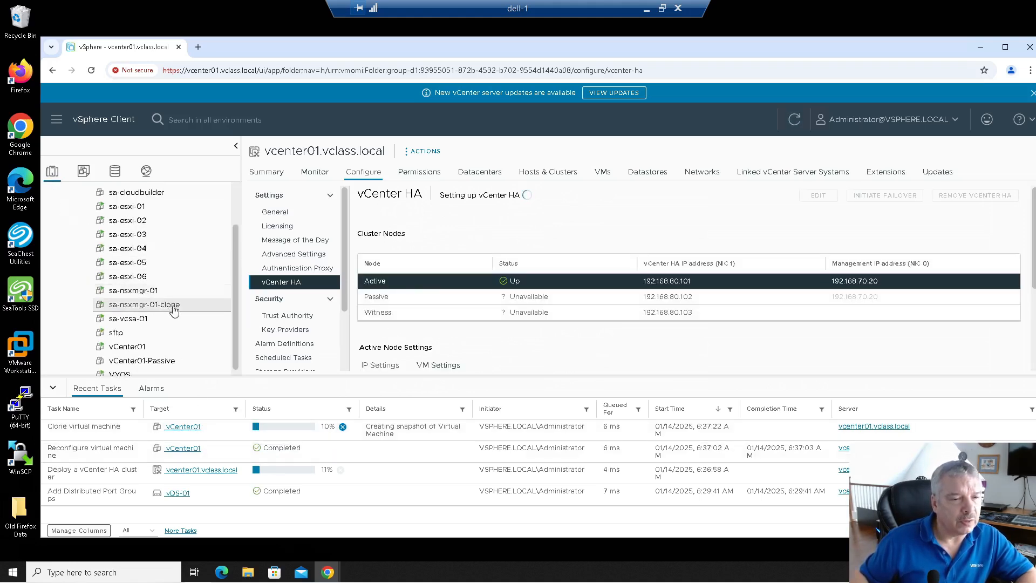
pyautogui.click(135, 341)
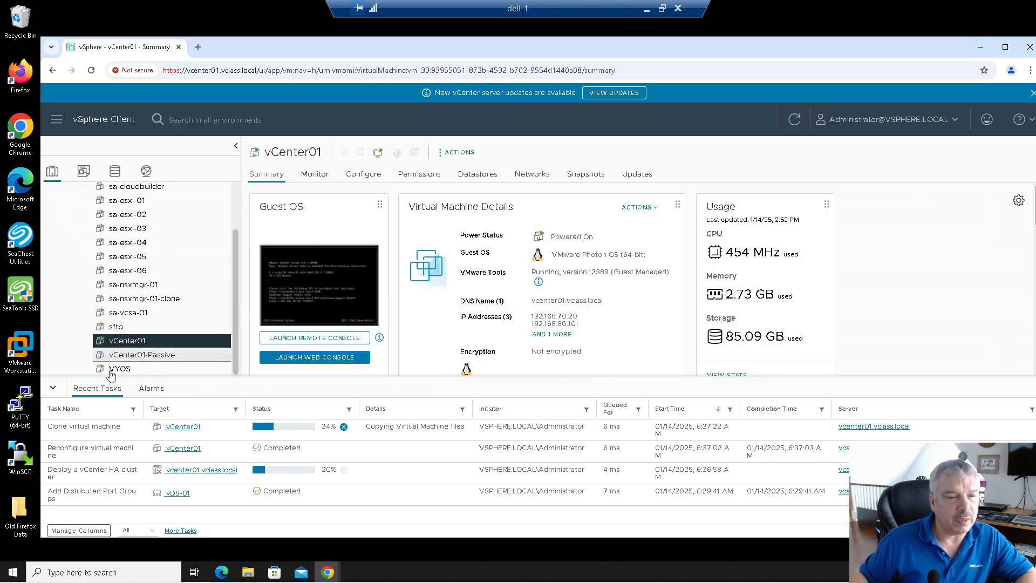
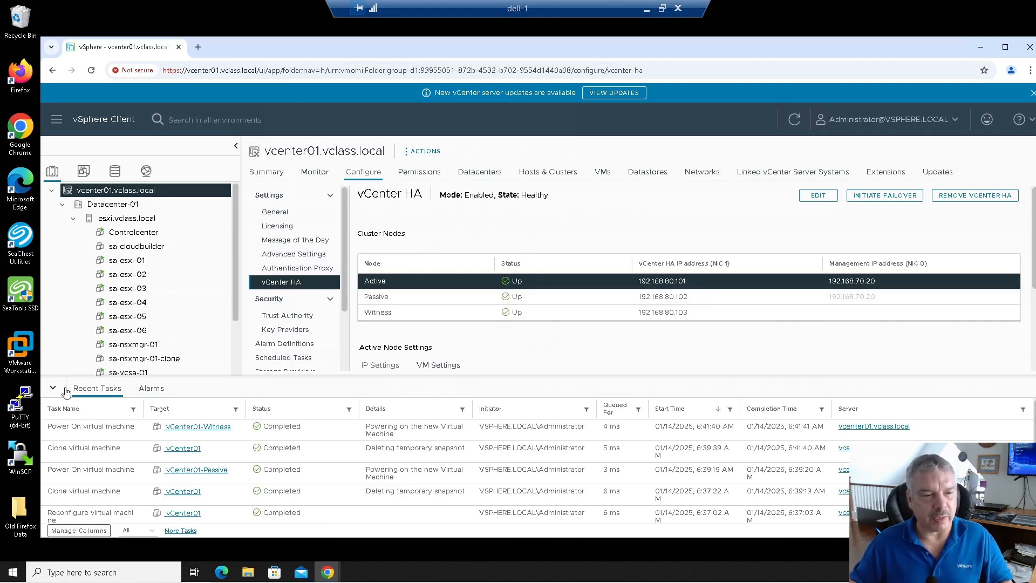
# Step: Collapse Recent Tasks and note the Active node's HA address 192.168.80.101 in Cluster Nodes
pyautogui.click(53, 388)
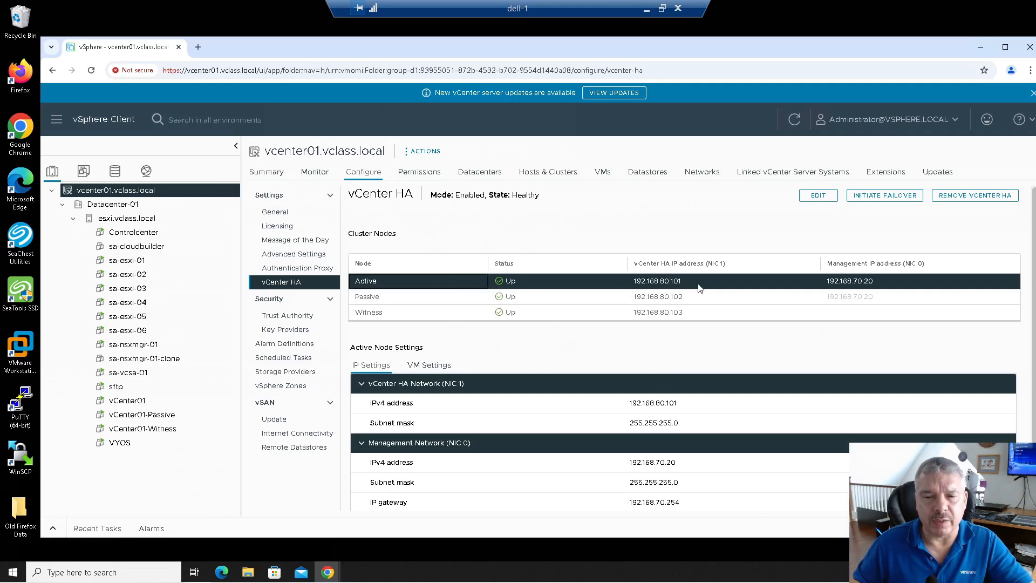
pyautogui.click(679, 281)
pyautogui.moveTo(681, 281); pyautogui.dragTo(618, 286)
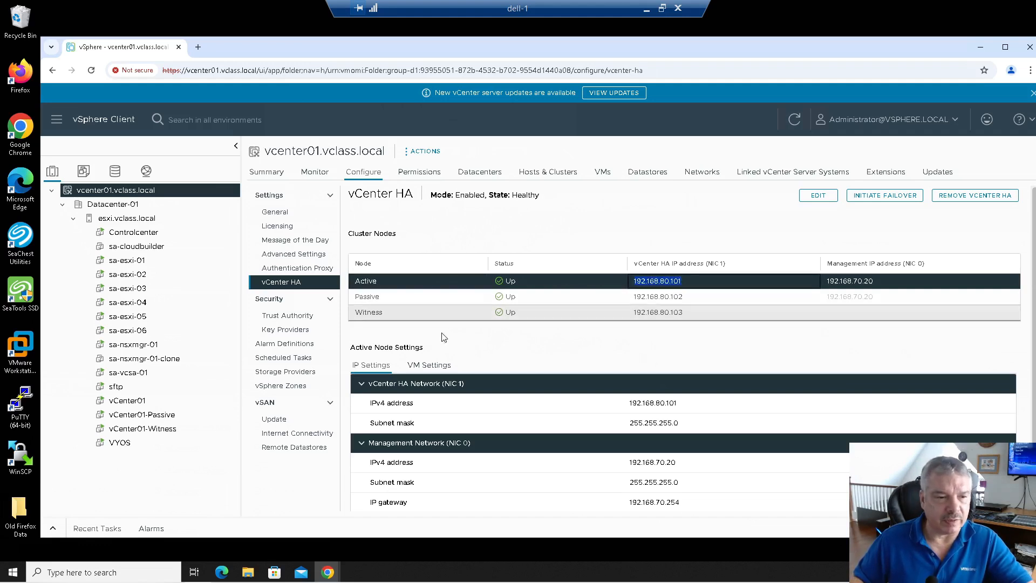
# Step: Check vCenter01's summary for its addresses 192.168.70.20 and 192.168.80.101
pyautogui.click(128, 400)
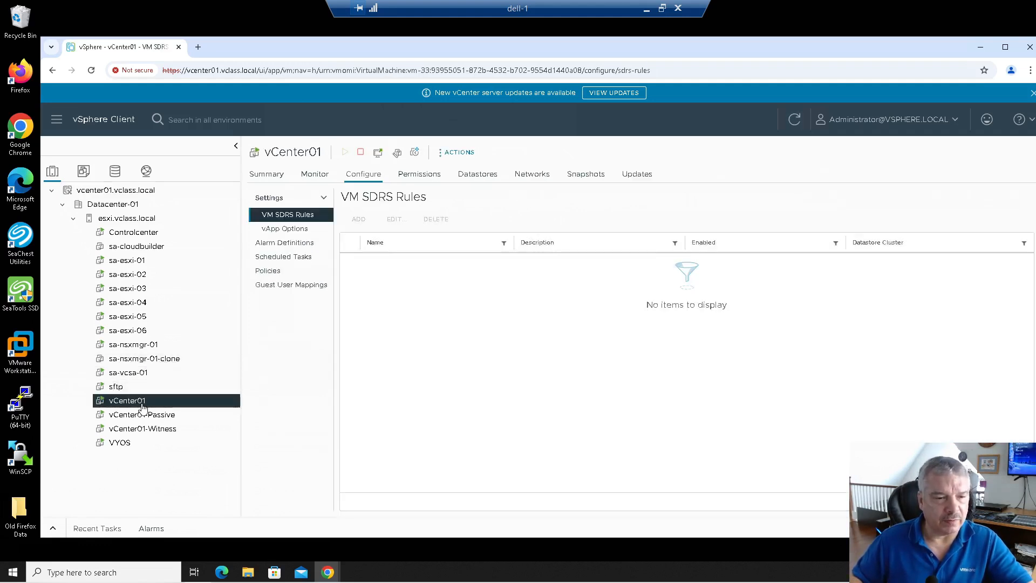
pyautogui.click(268, 175)
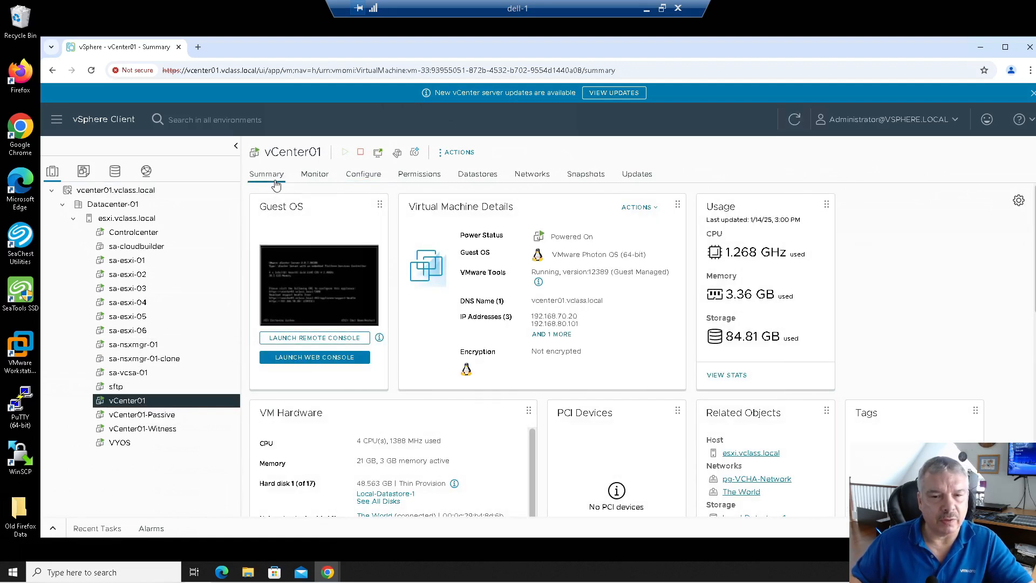
pyautogui.moveTo(533, 315); pyautogui.dragTo(579, 319)
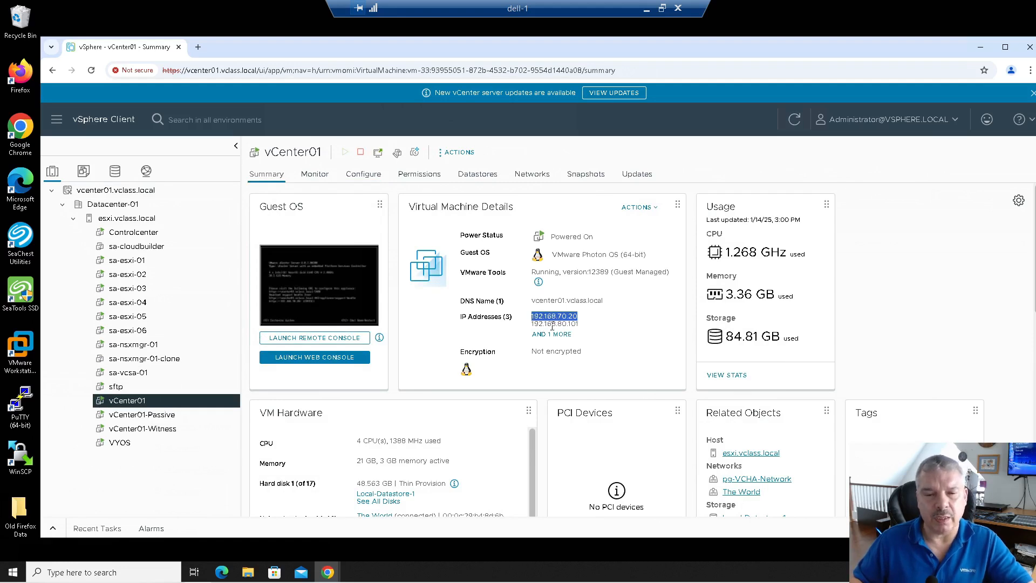
pyautogui.moveTo(532, 324); pyautogui.dragTo(586, 328)
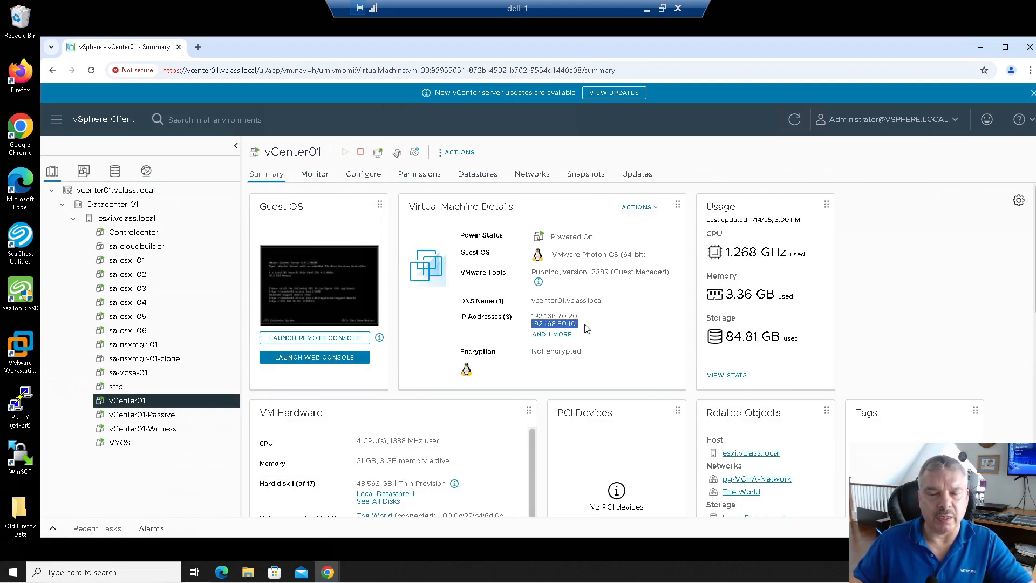
pyautogui.click(530, 318)
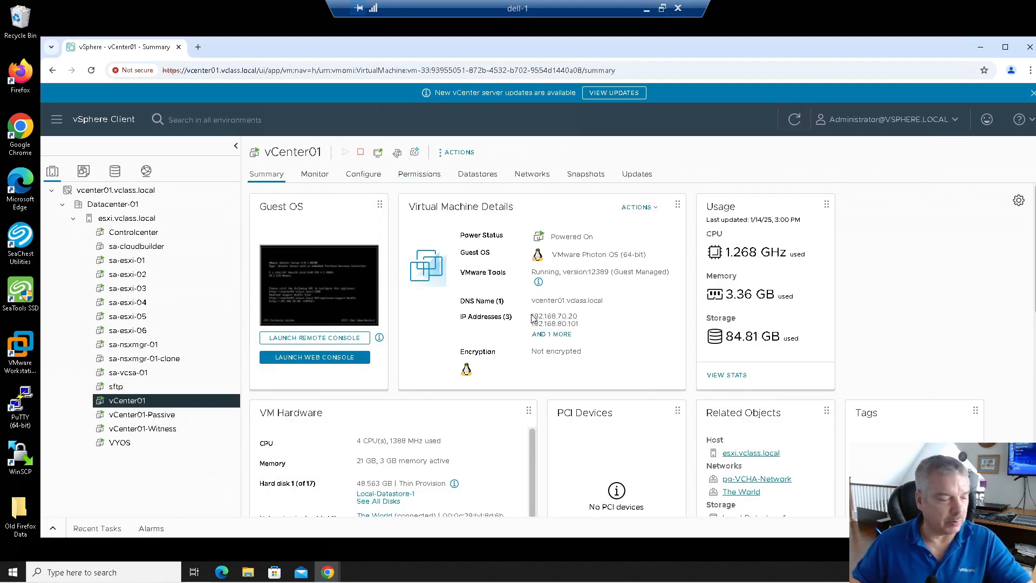
pyautogui.moveTo(532, 314); pyautogui.dragTo(586, 315)
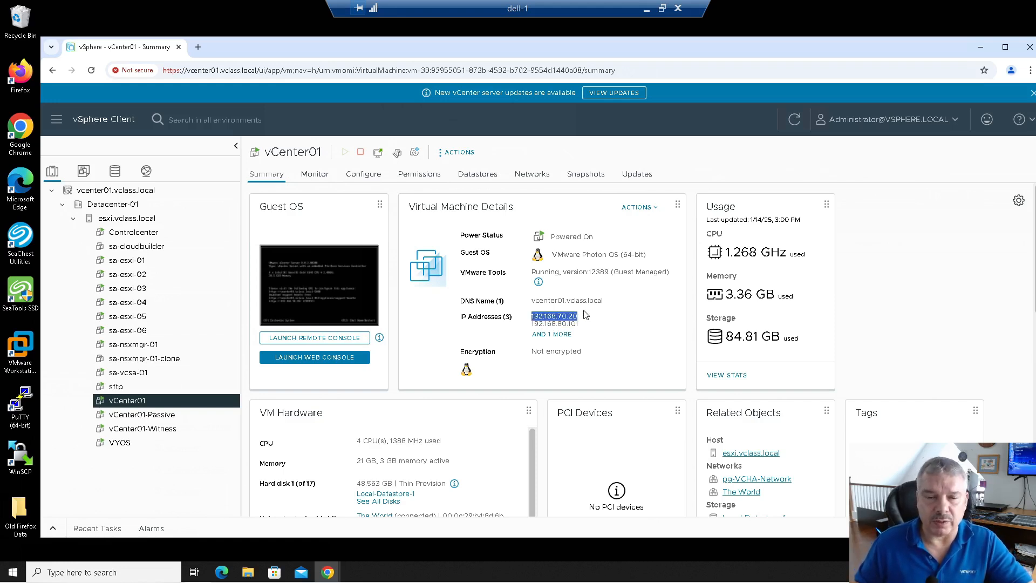
pyautogui.doubleClick(562, 324)
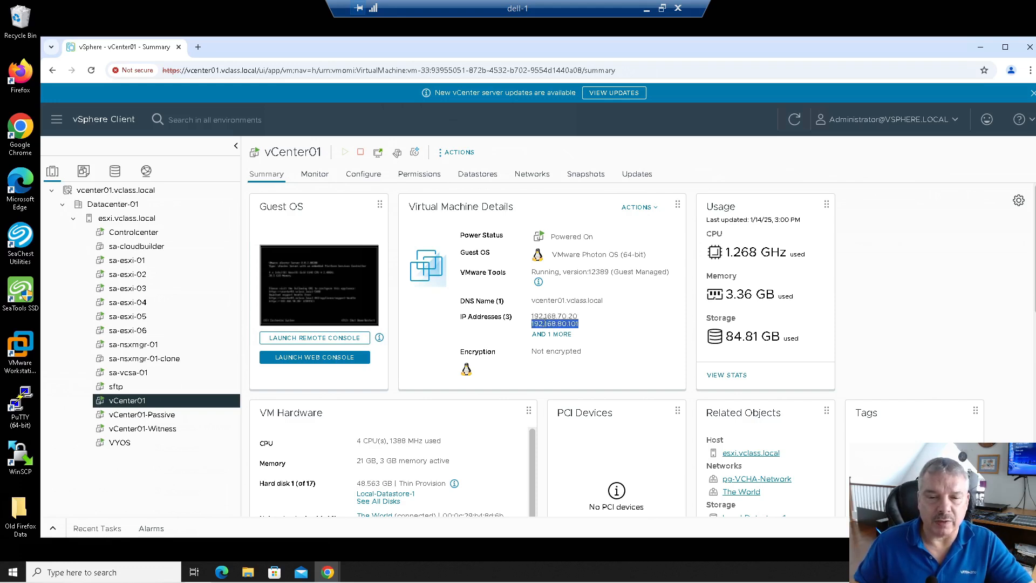
# Step: Note the Passive node's 192.168.80.102 and the Witness node's 192.168.80.103 addresses
pyautogui.click(167, 416)
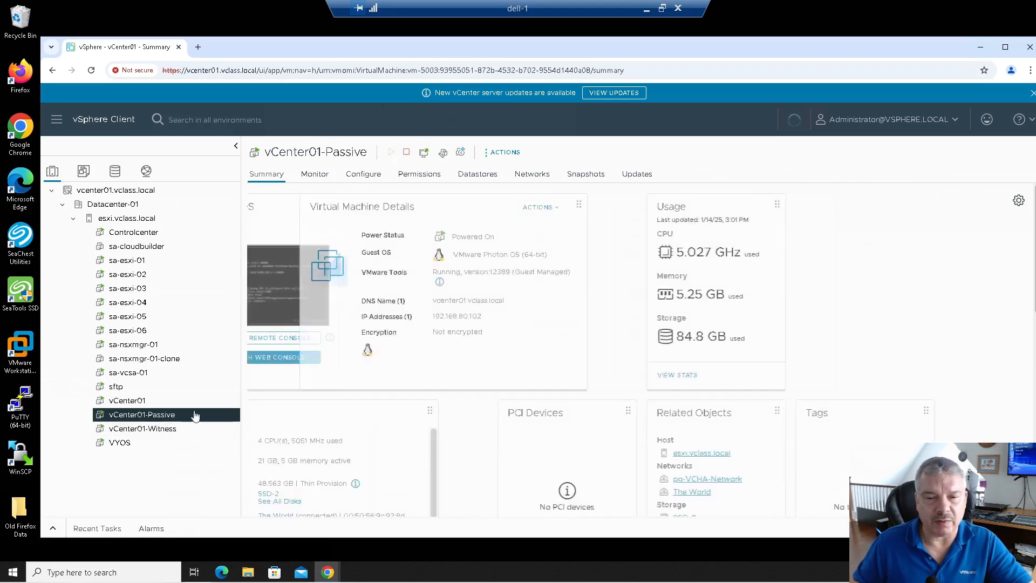
pyautogui.doubleClick(536, 314)
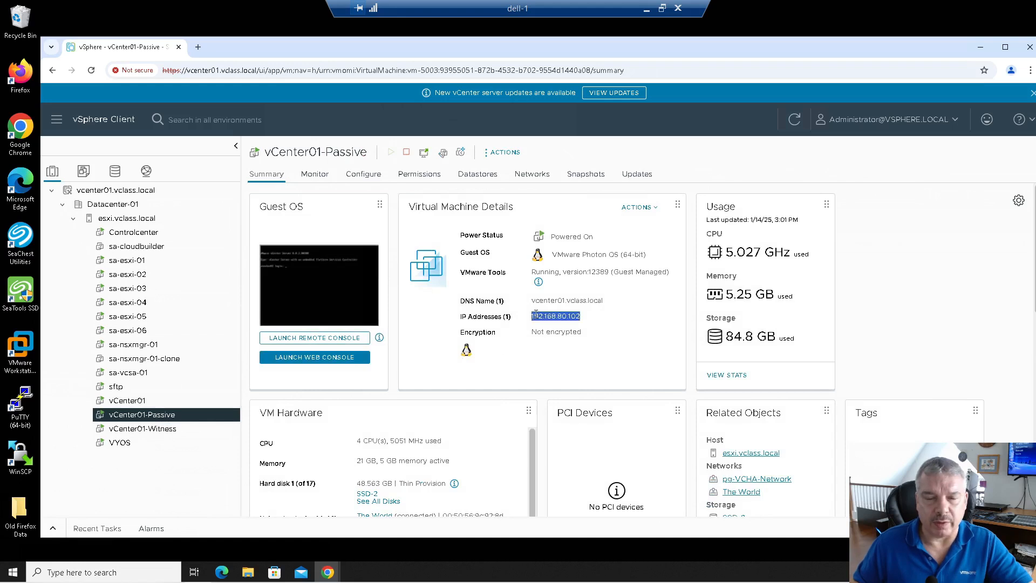
pyautogui.click(168, 430)
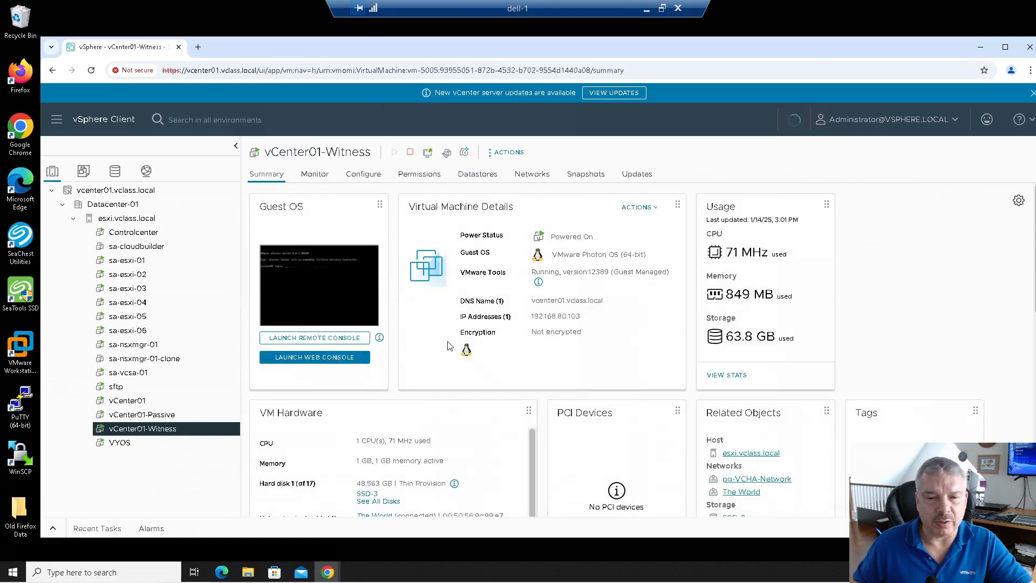
pyautogui.doubleClick(556, 320)
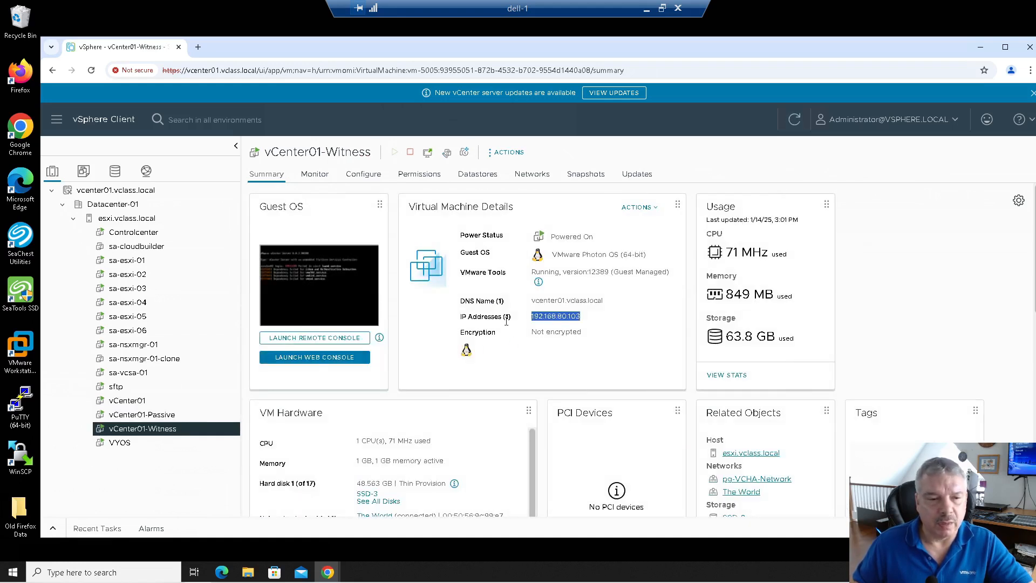
# Step: Launch web consoles for vCenter01-Passive and vCenter01-Witness from their summaries
pyautogui.click(162, 414)
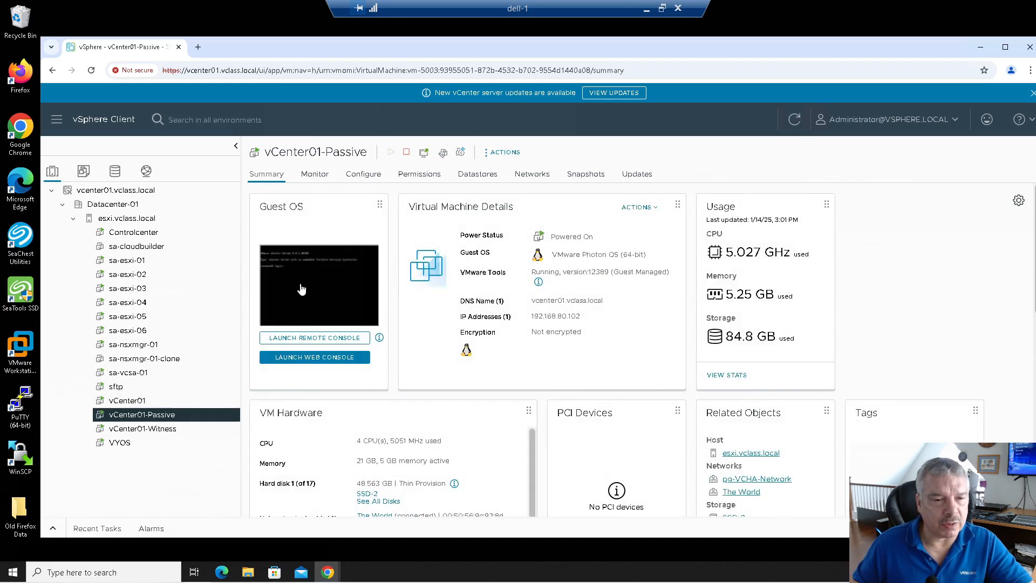
pyautogui.click(319, 278)
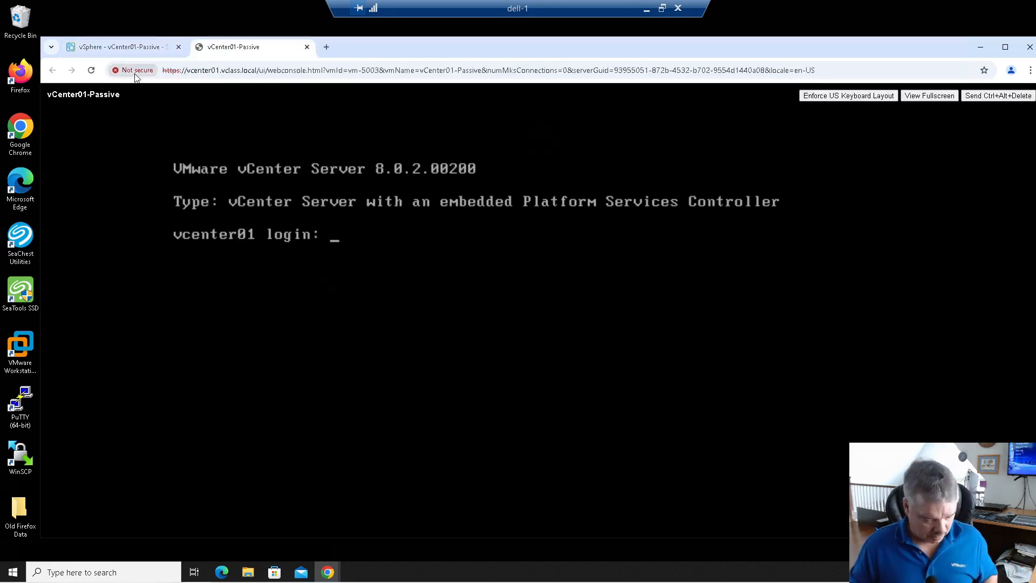
pyautogui.click(90, 46)
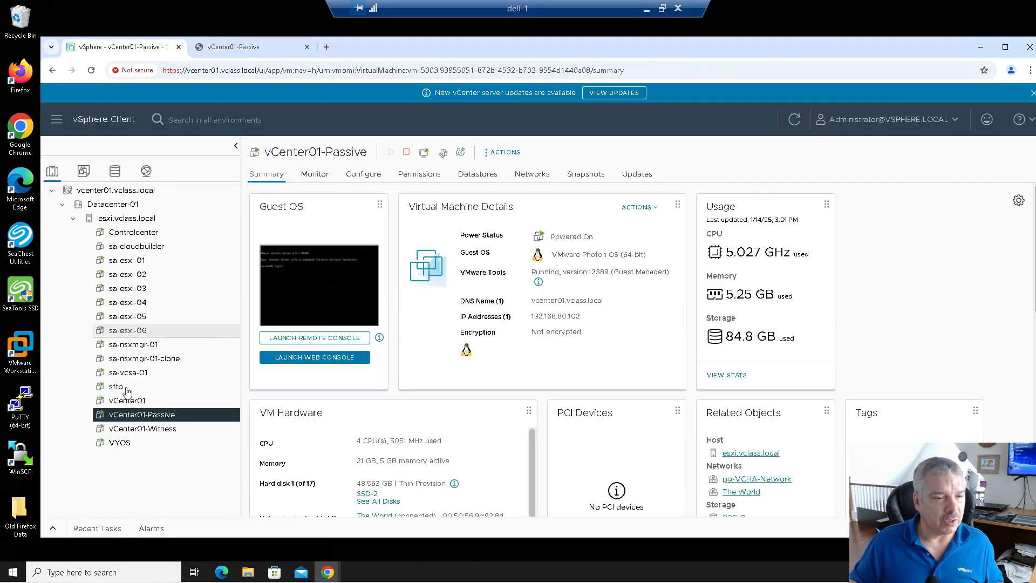
pyautogui.click(142, 429)
pyautogui.click(302, 301)
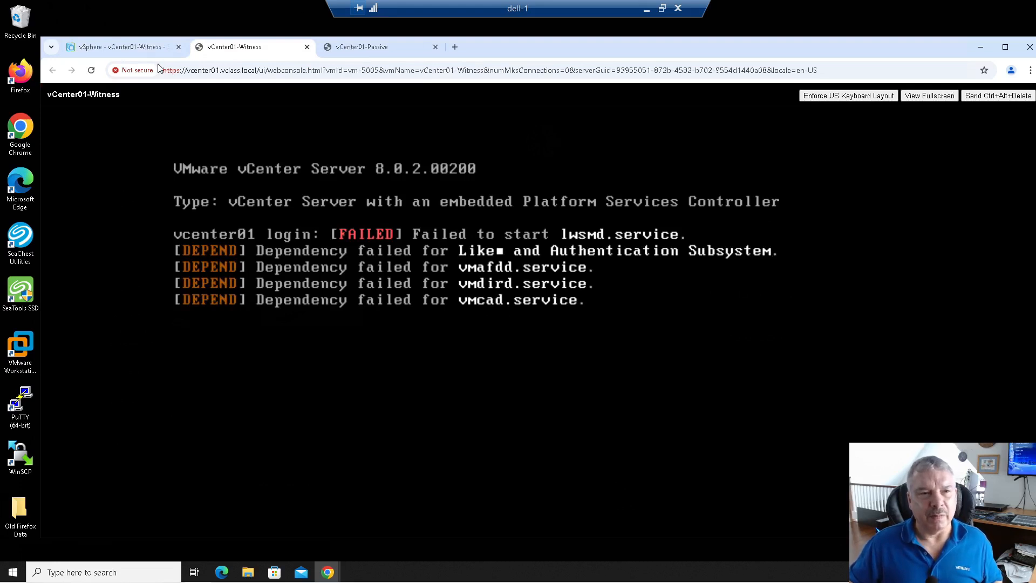
pyautogui.click(150, 47)
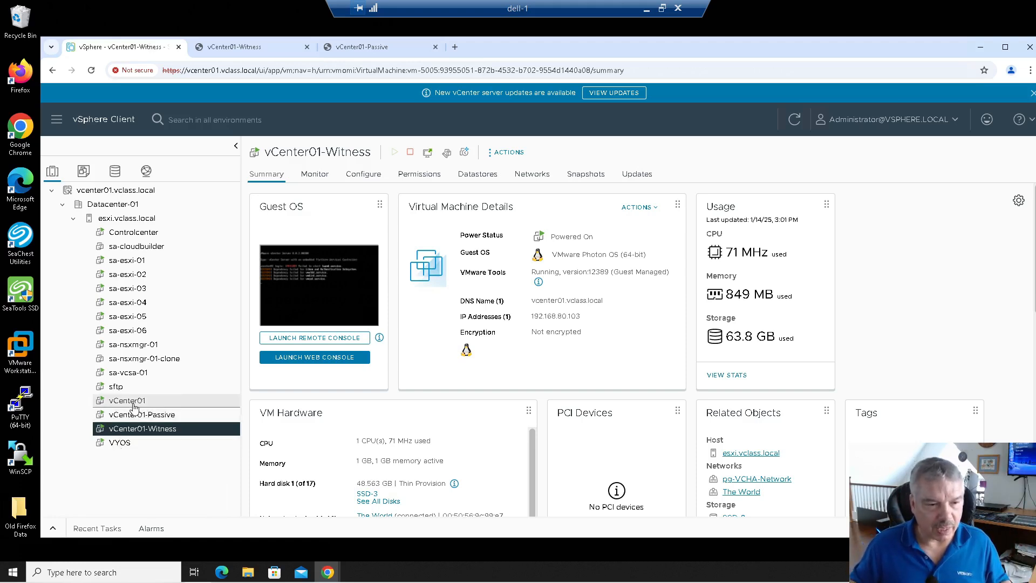
# Step: Review the Passive, Witness and Active node settings on vcenter01.vclass.local's vCenter HA page
pyautogui.click(122, 190)
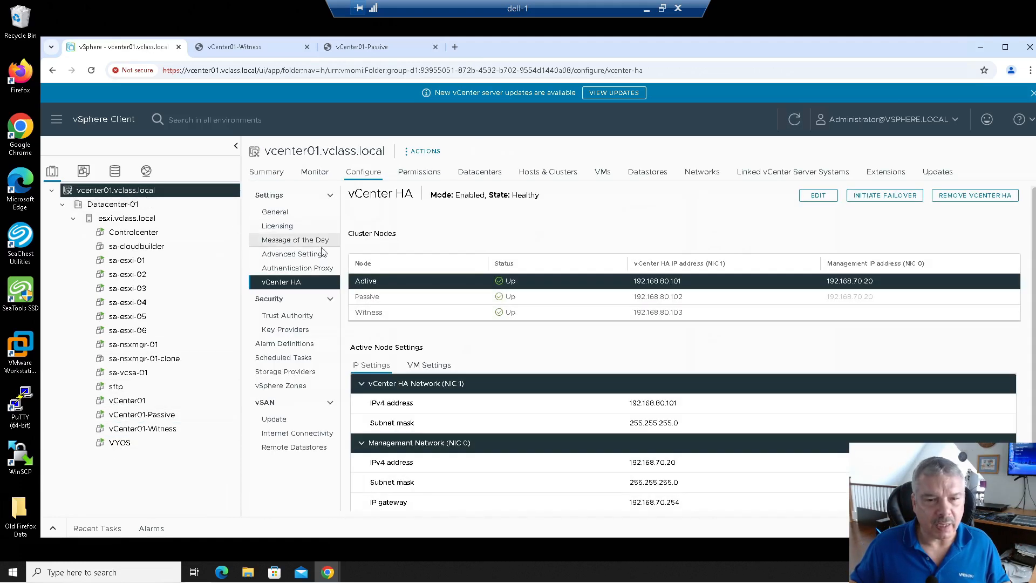
pyautogui.click(437, 297)
pyautogui.click(445, 317)
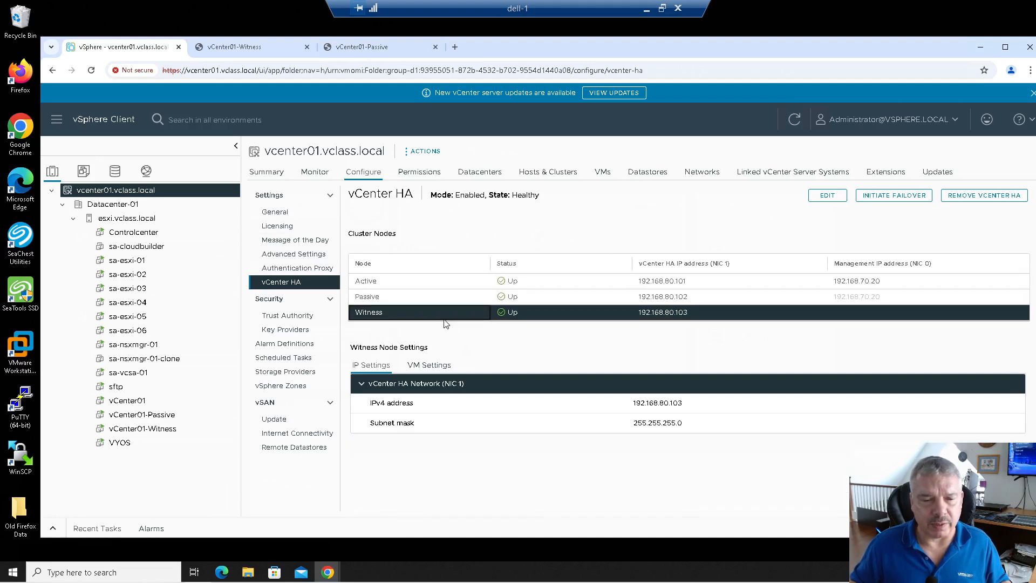
pyautogui.click(444, 300)
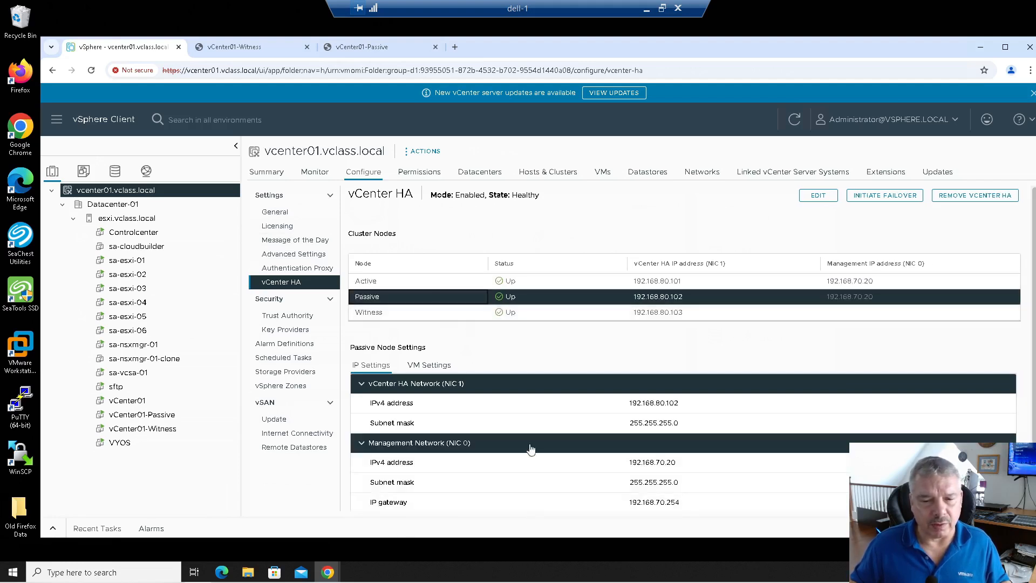
pyautogui.click(460, 283)
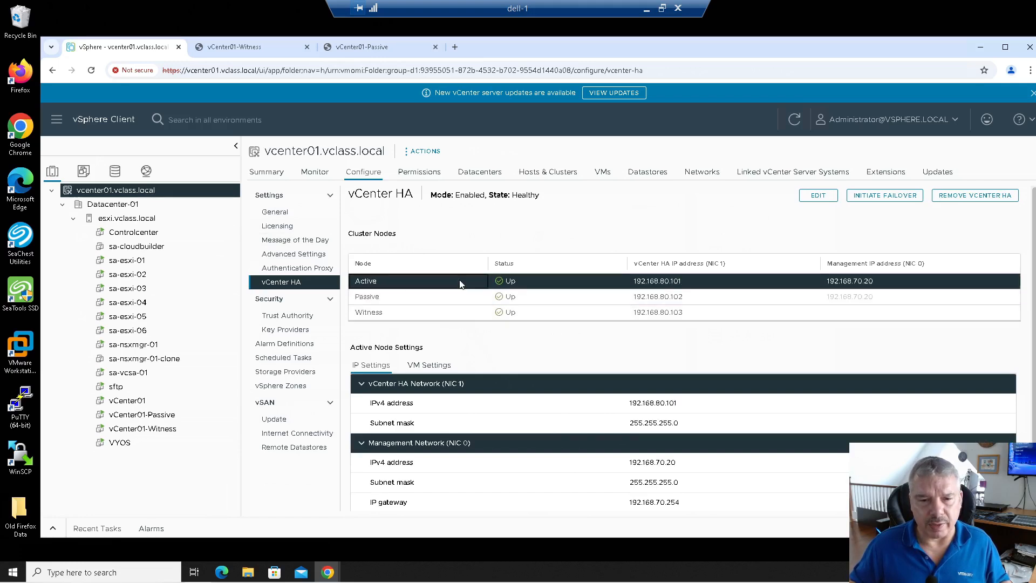
pyautogui.click(443, 370)
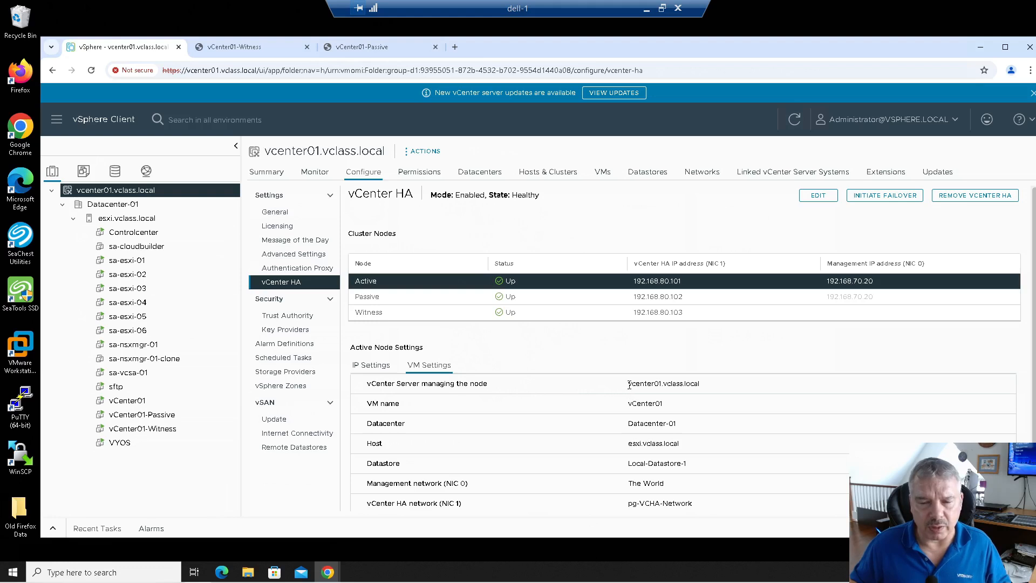
# Step: Inspect the Active node's VM vCenter01: Local-Datastore-1, The World and pg-VCHA-Network
pyautogui.moveTo(630, 383); pyautogui.dragTo(704, 385)
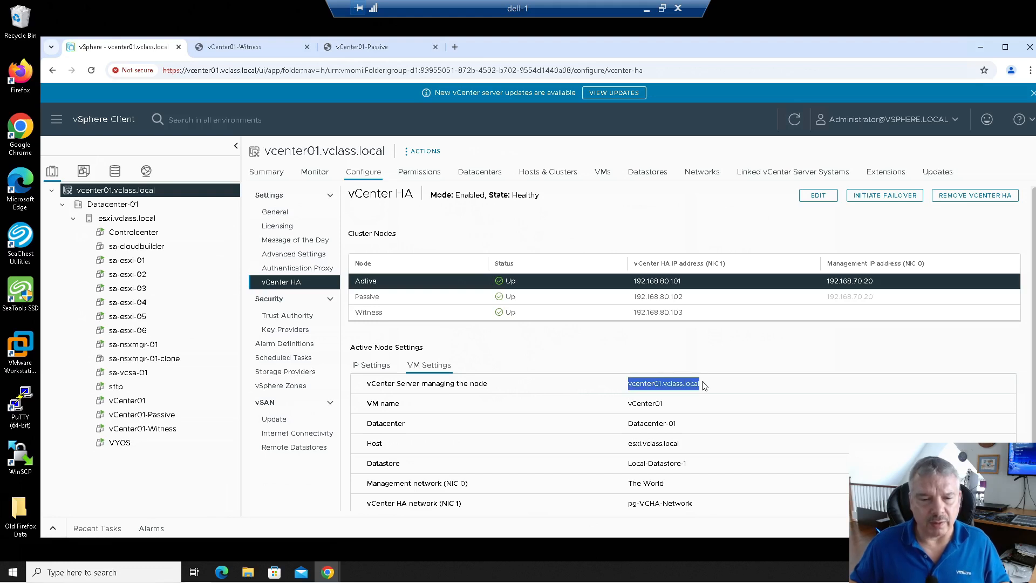
pyautogui.doubleClick(635, 405)
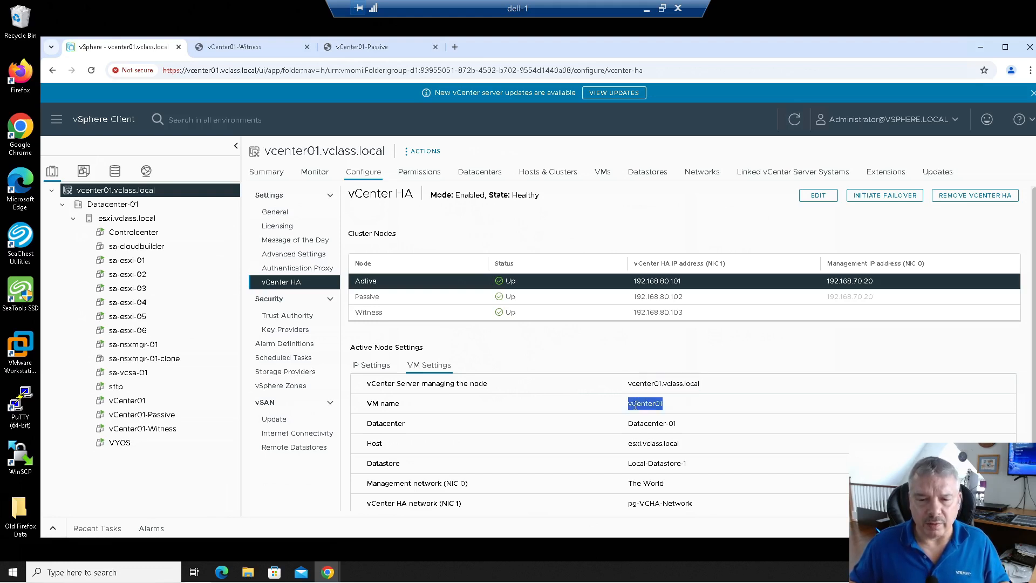
pyautogui.doubleClick(361, 347)
pyautogui.doubleClick(647, 403)
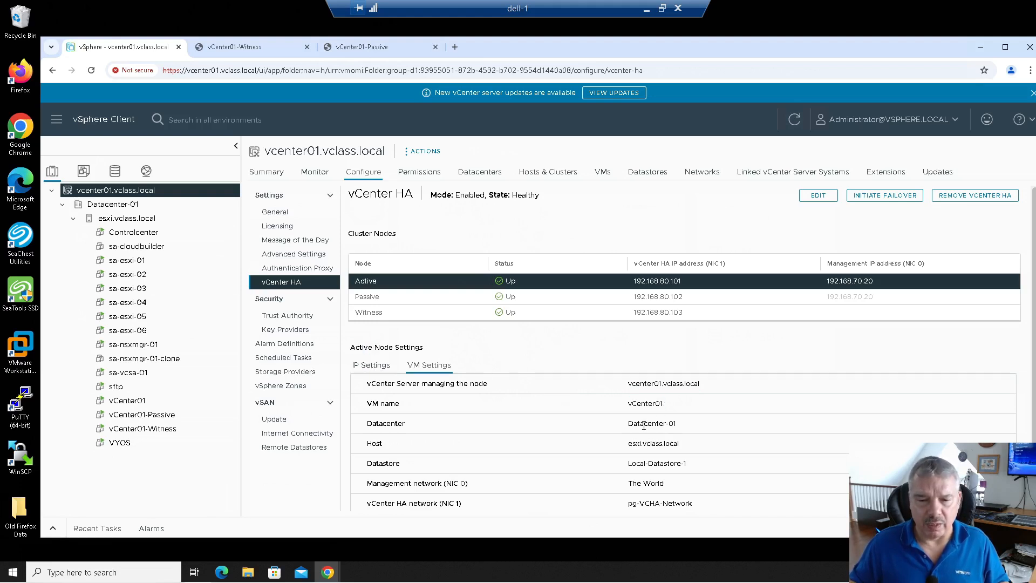
pyautogui.doubleClick(644, 424)
pyautogui.click(641, 445)
pyautogui.tripleClick(640, 464)
pyautogui.click(638, 481)
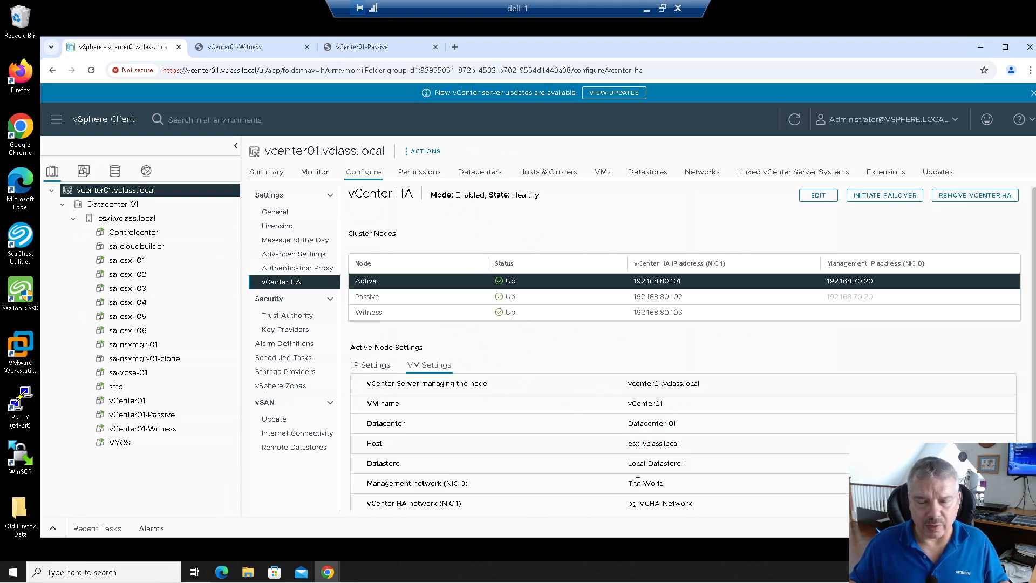
pyautogui.tripleClick(635, 482)
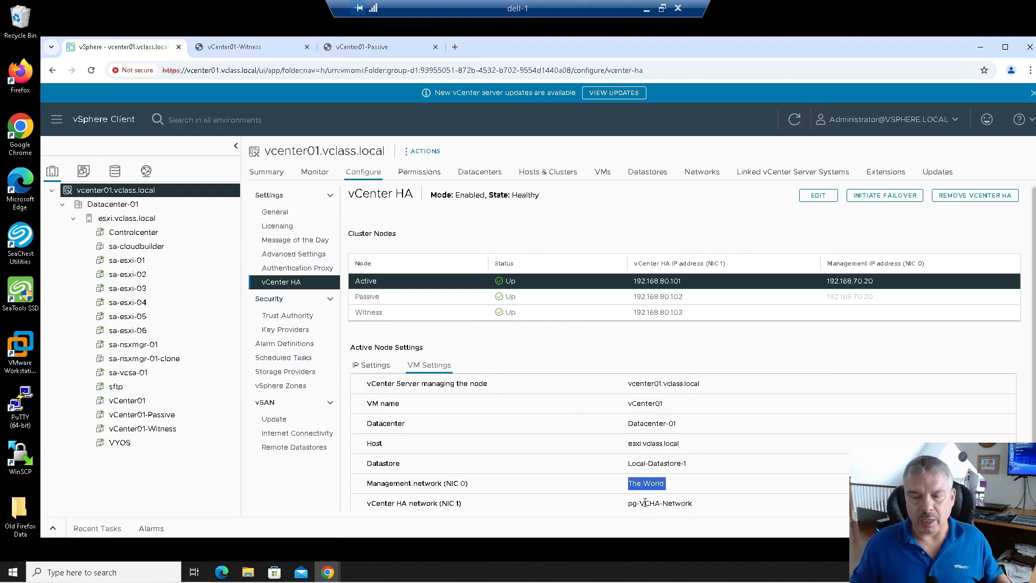
pyautogui.doubleClick(645, 503)
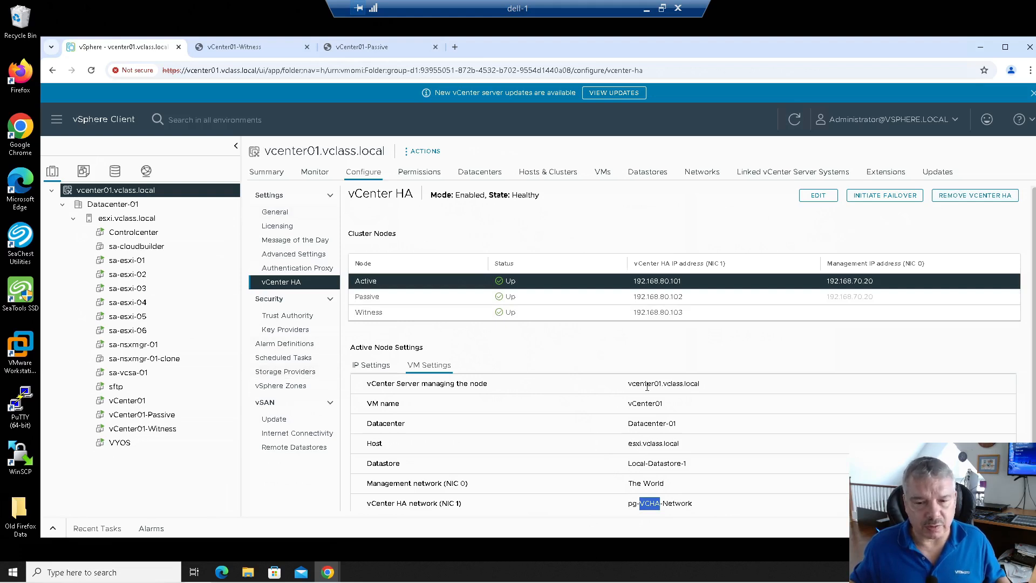
pyautogui.doubleClick(644, 404)
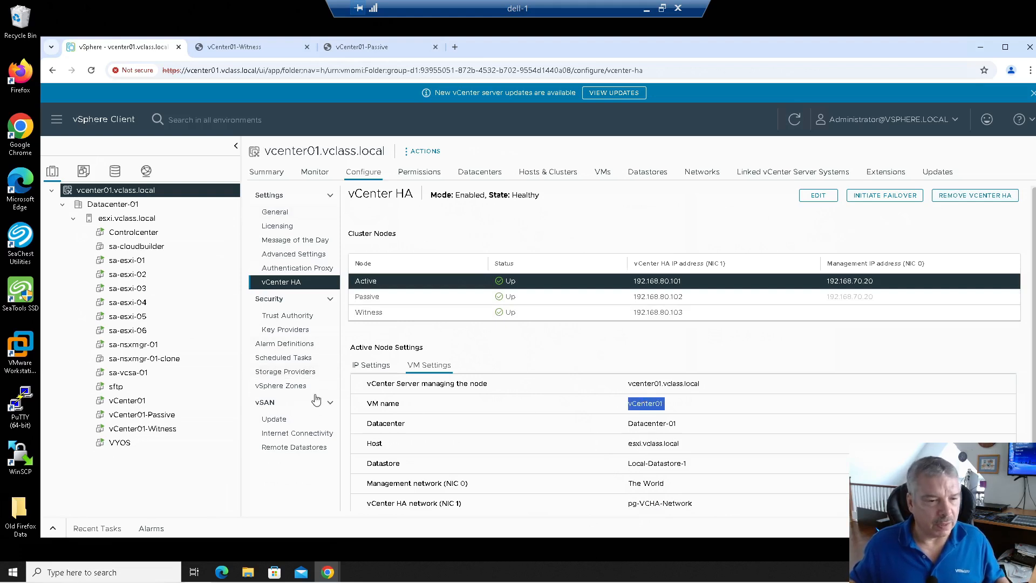
# Step: Disconnect vCenter01's network adapters on The World and pg-VCHA-Network via Edit Settings
pyautogui.click(135, 401)
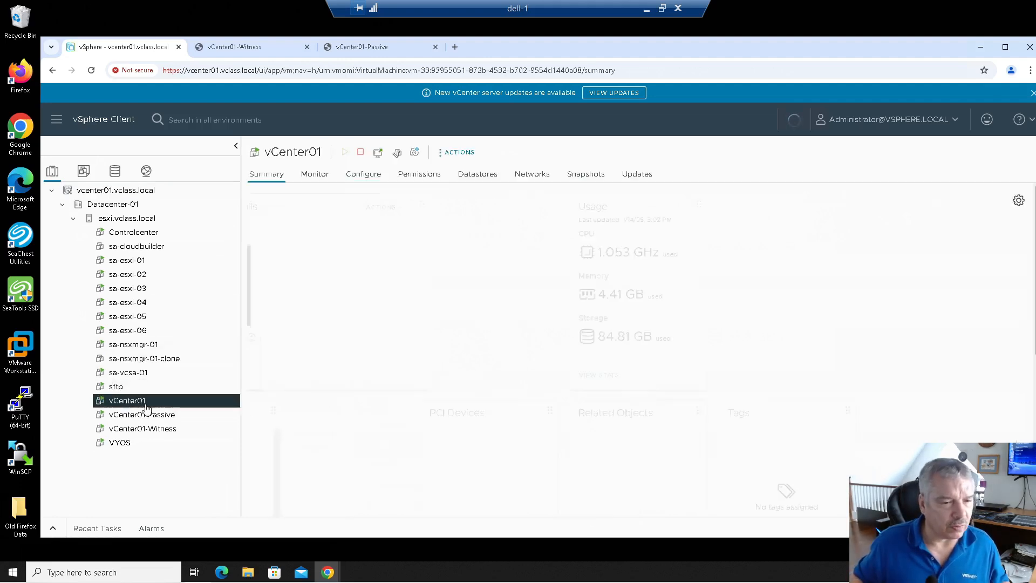
pyautogui.rightClick(146, 406)
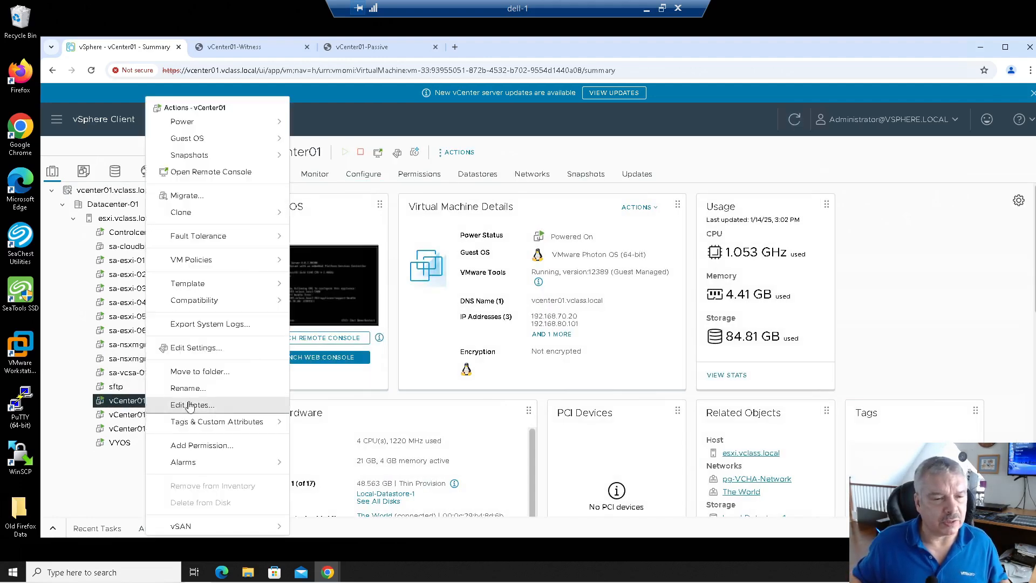
pyautogui.click(200, 350)
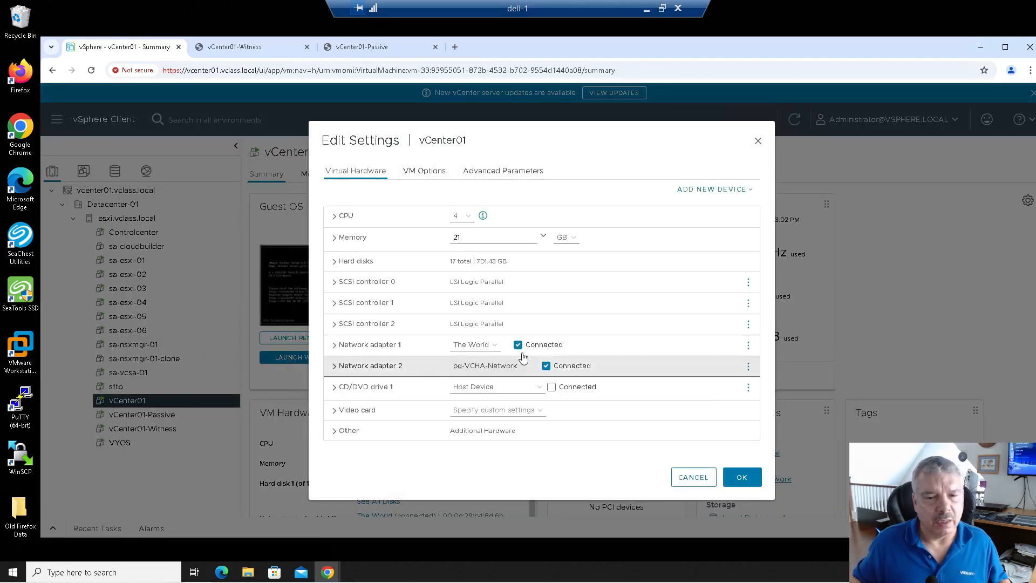
pyautogui.click(518, 345)
pyautogui.click(546, 366)
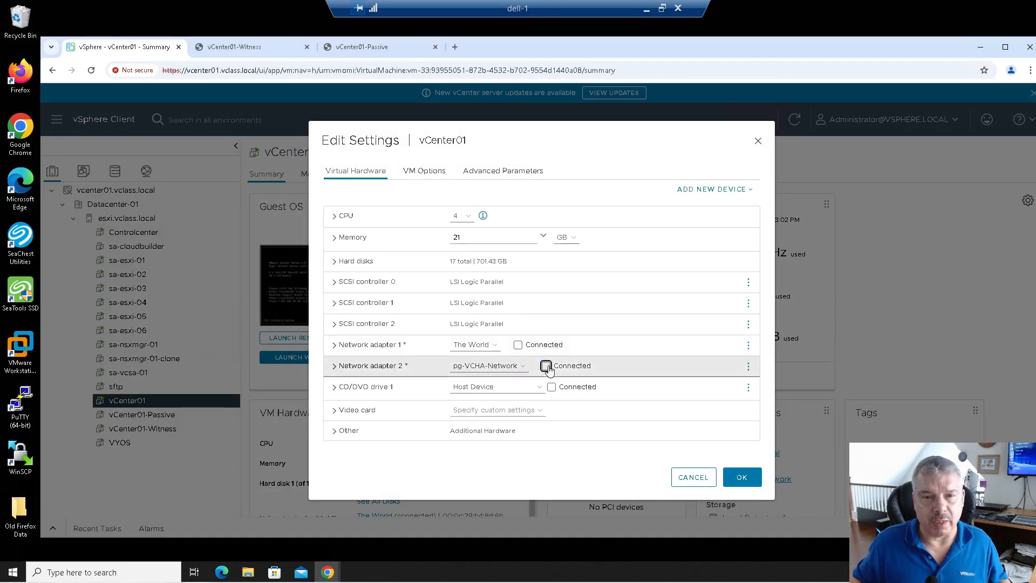
pyautogui.click(742, 477)
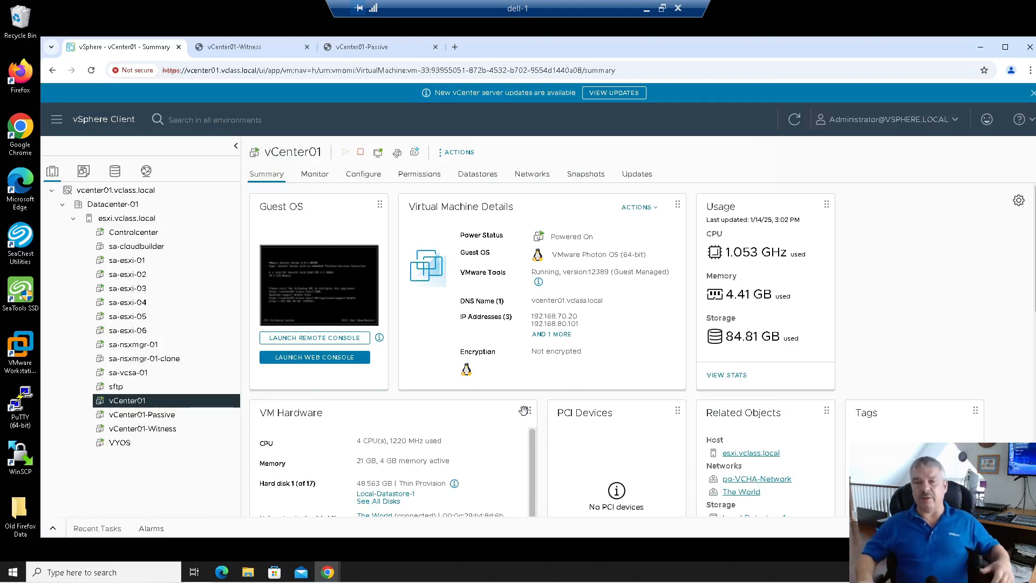
# Step: Load vcenter01.vclass.local in a new Chrome tab
pyautogui.click(456, 48)
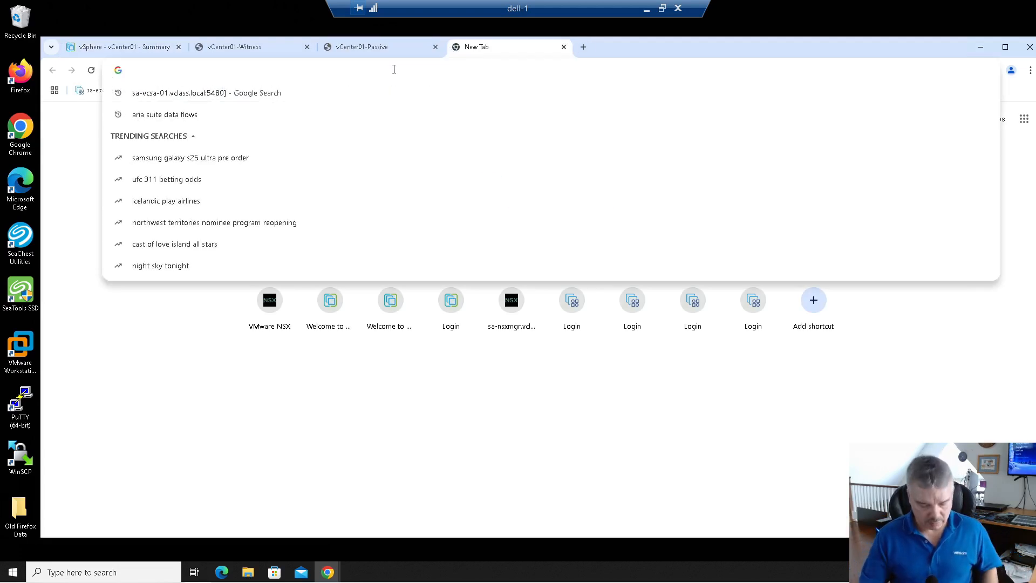
pyautogui.write('vc')
pyautogui.press('Return')
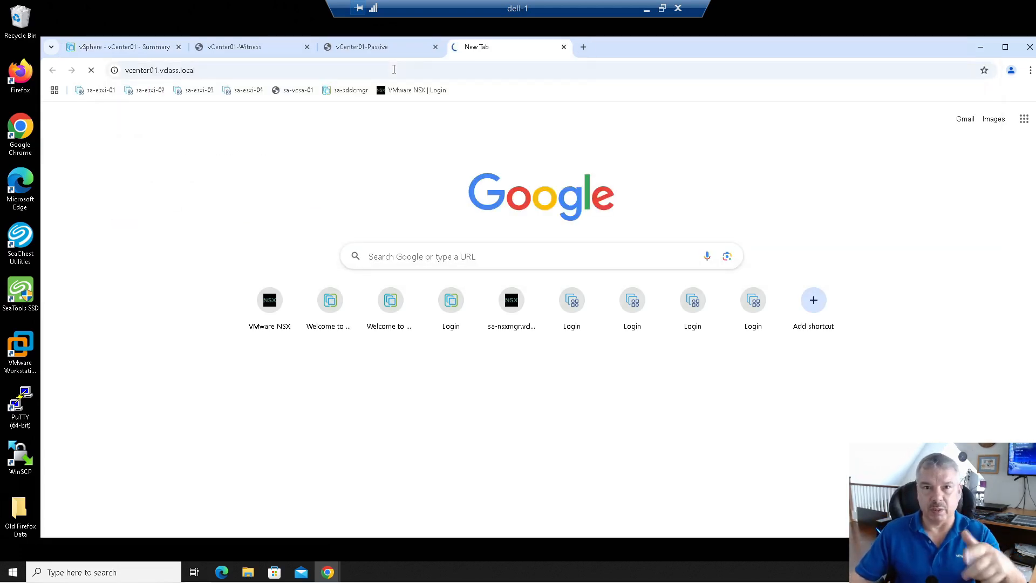
# Step: Close the old vSphere Client, vCenter01-Witness and vCenter01-Passive console tabs
pyautogui.click(173, 48)
pyautogui.click(178, 47)
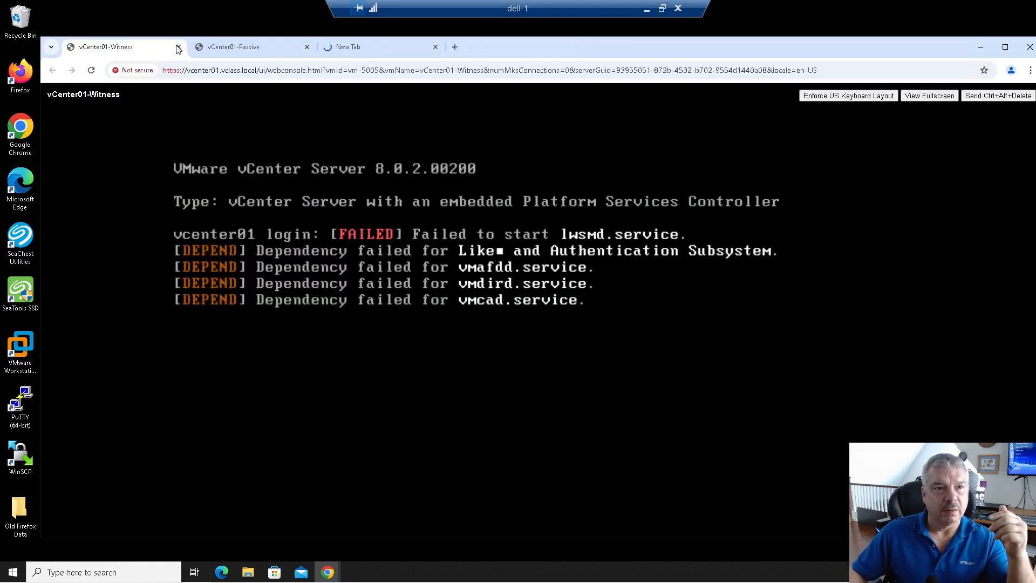
pyautogui.click(177, 48)
pyautogui.click(179, 47)
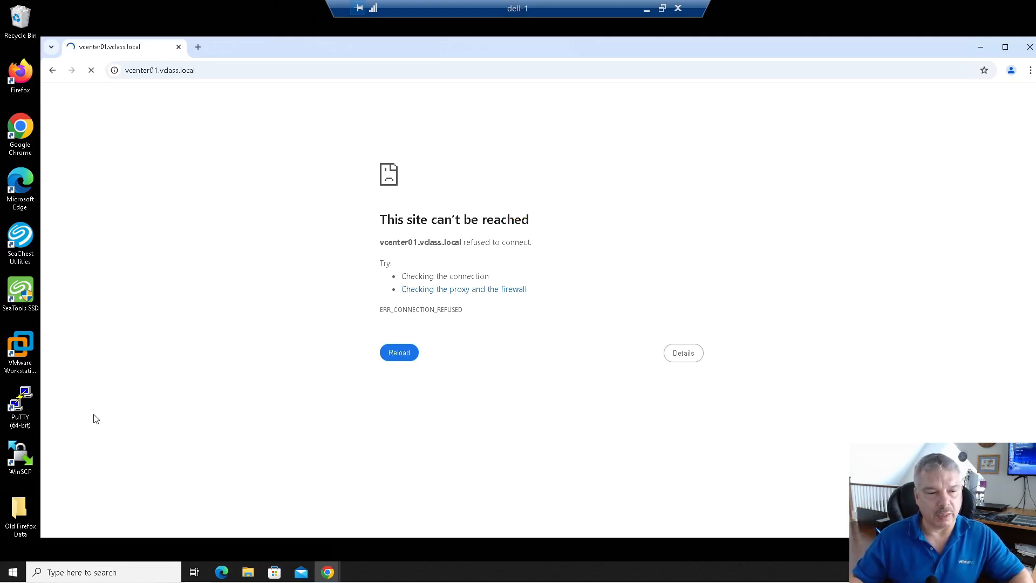
pyautogui.click(86, 572)
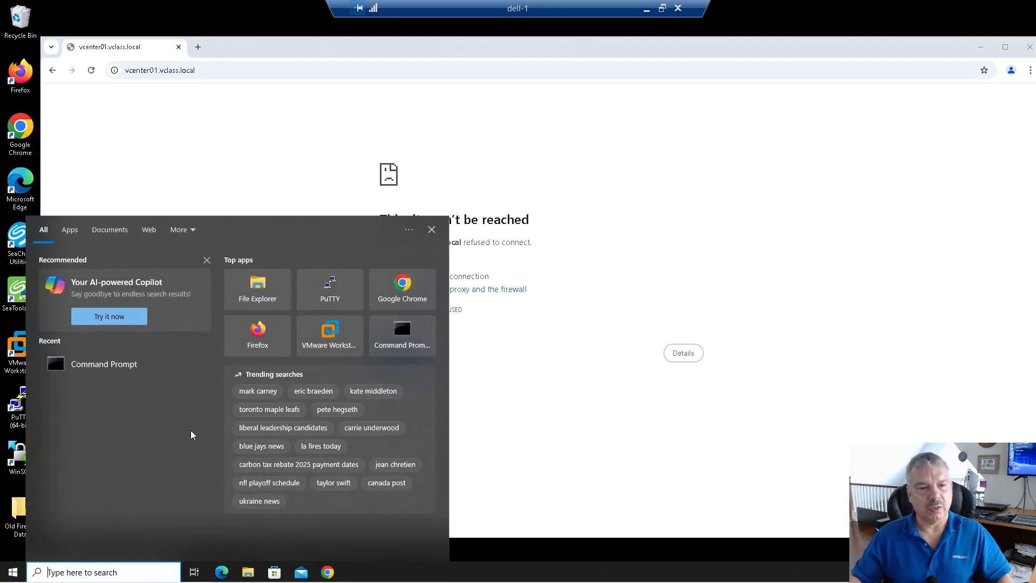
pyautogui.click(654, 190)
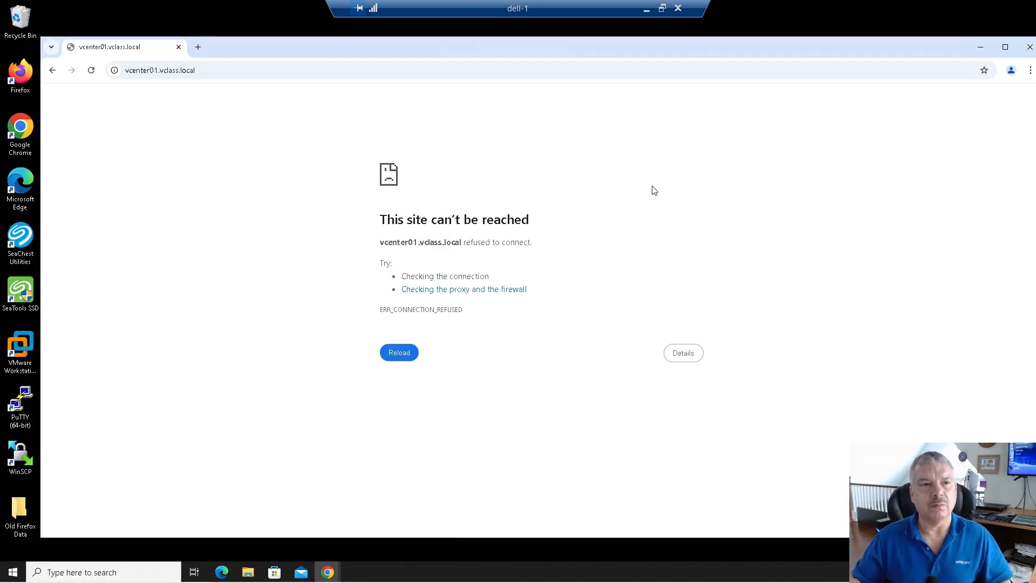
# Step: Reload vcenter01.vclass.local and note its 'no healthy upstream' response
pyautogui.click(273, 74)
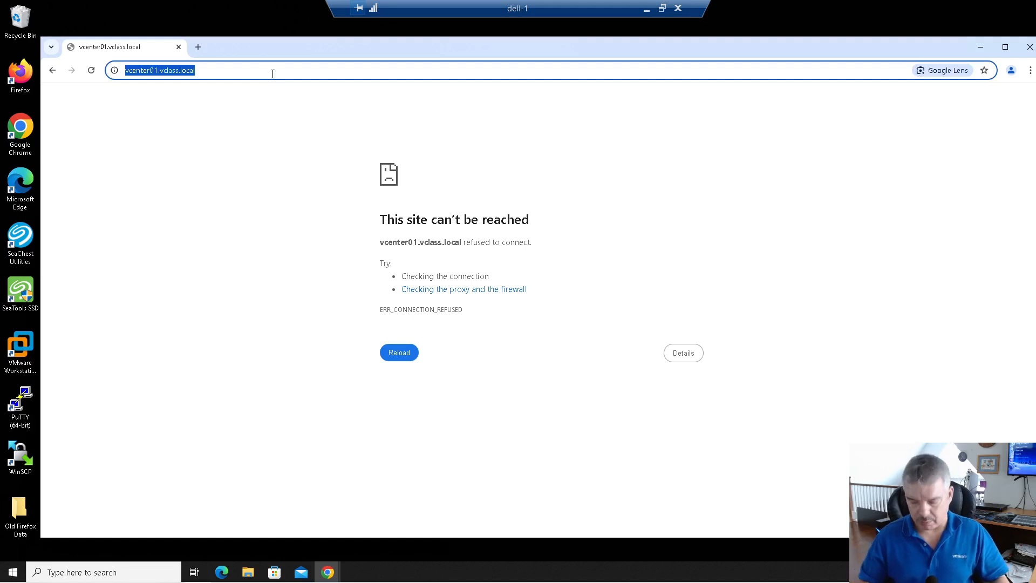
pyautogui.press('Return')
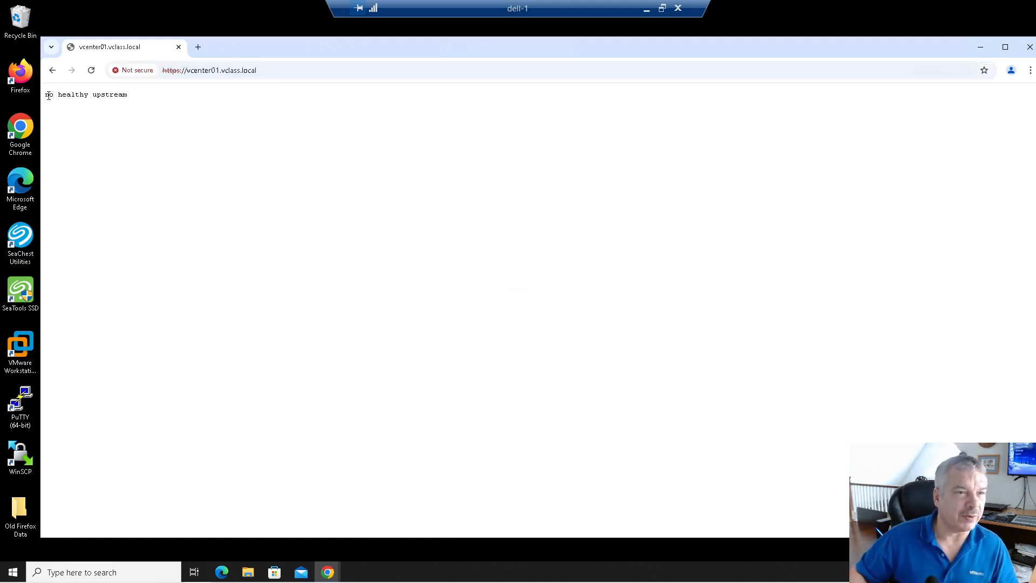
pyautogui.moveTo(49, 96); pyautogui.dragTo(135, 99)
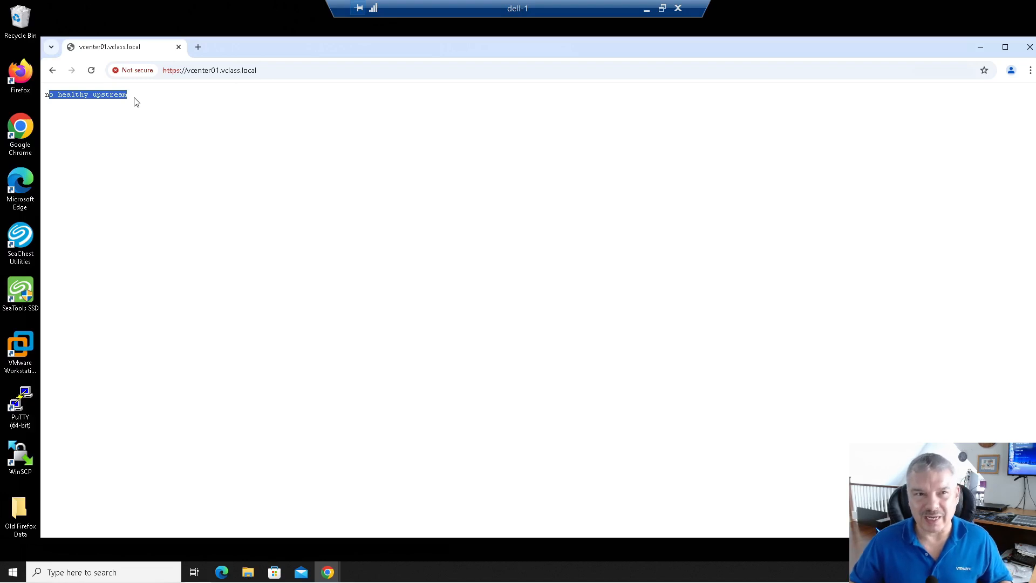
# Step: Open the appliance page at port :5480 and strip /#/login from the URL
pyautogui.click(276, 72)
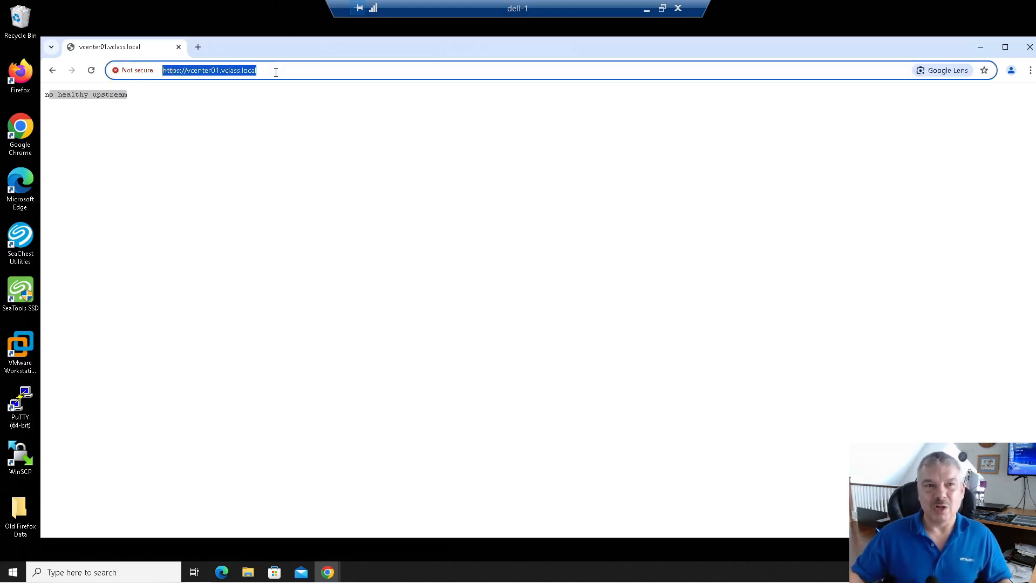
pyautogui.click(276, 72)
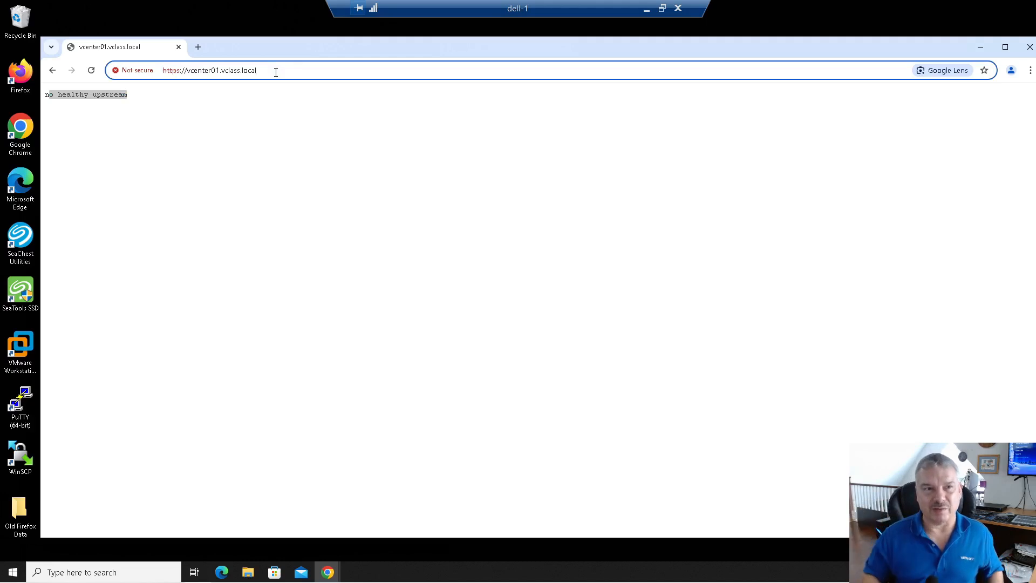
pyautogui.write(':5480')
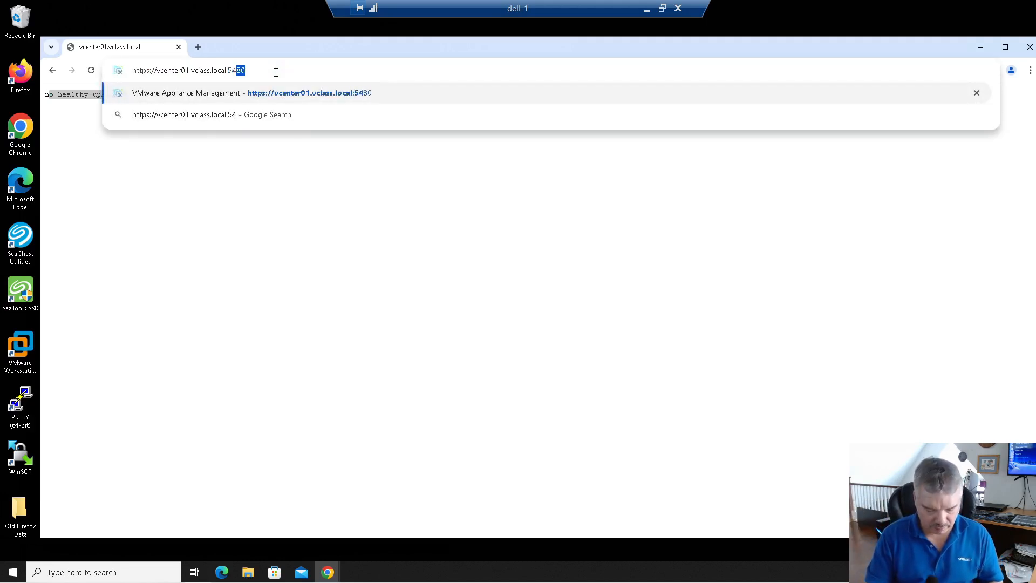
pyautogui.press('Return')
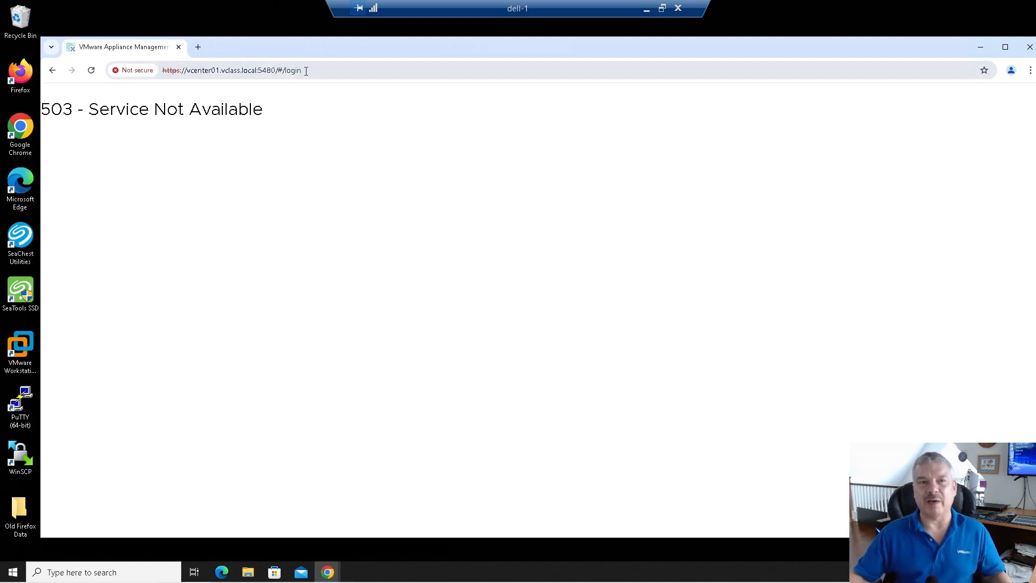
pyautogui.click(278, 71)
pyautogui.click(277, 69)
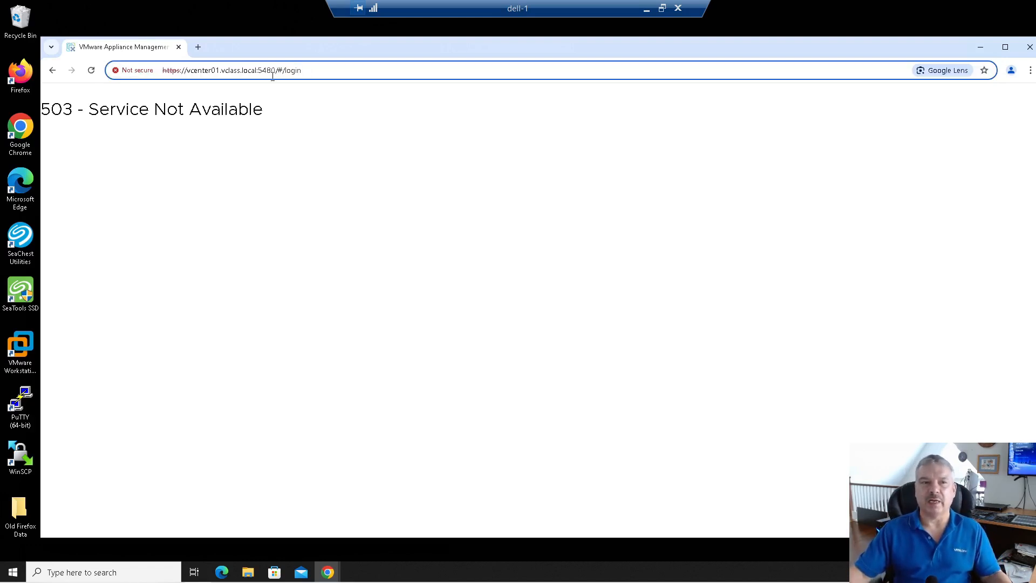
pyautogui.moveTo(277, 70); pyautogui.dragTo(317, 71)
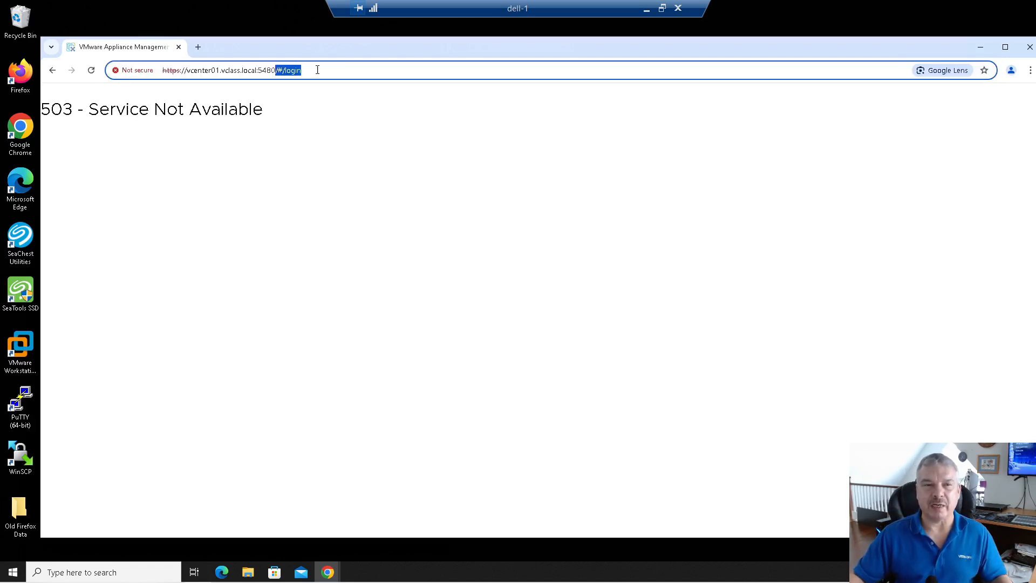
pyautogui.press('BackSpace')
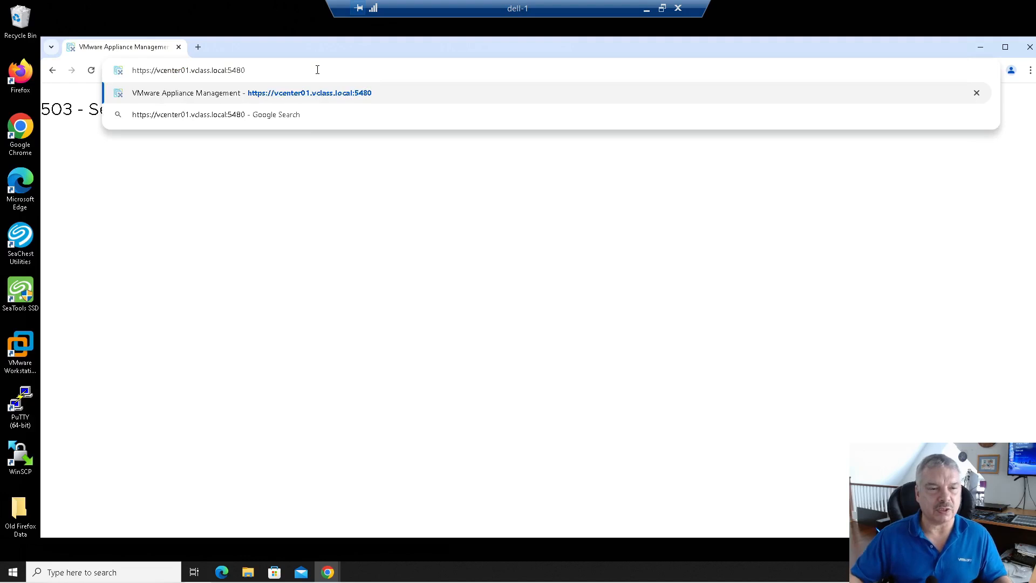
# Step: Log in to the saved vcenter01.vclass.local SSH session in PuTTY as root
pyautogui.doubleClick(20, 402)
pyautogui.scroll(-5, 550, 334)
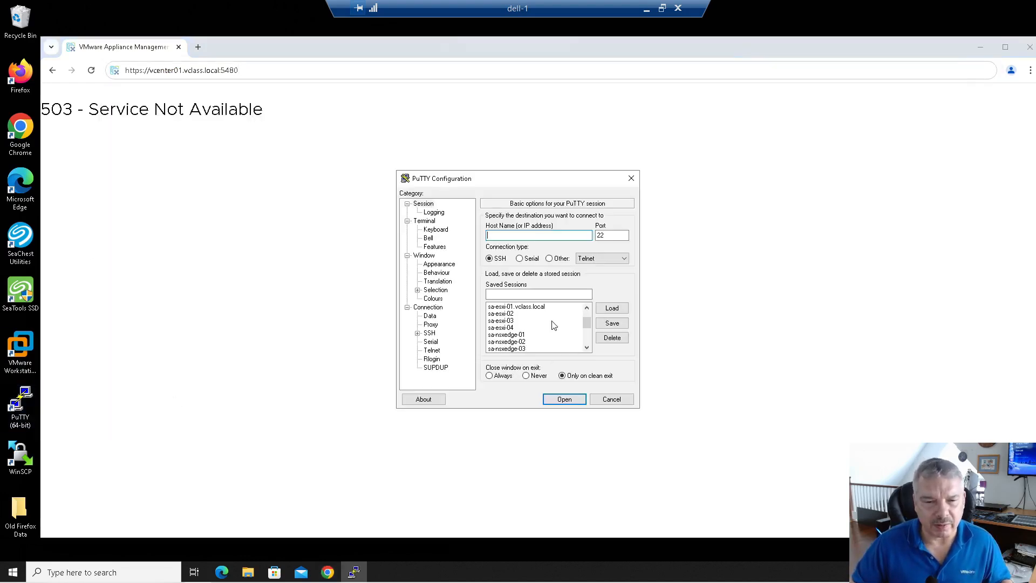
pyautogui.scroll(-1, 553, 326)
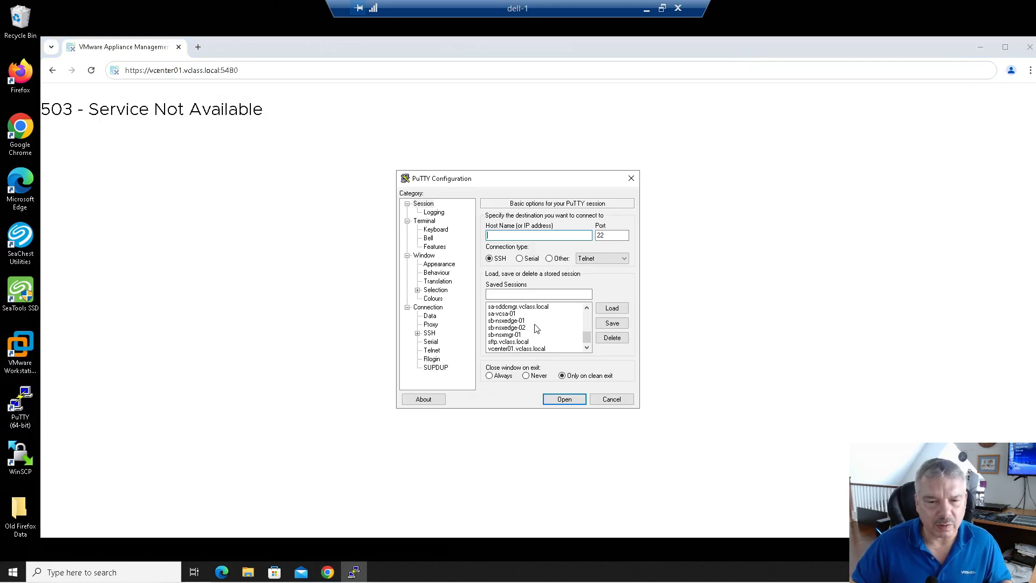
pyautogui.doubleClick(524, 349)
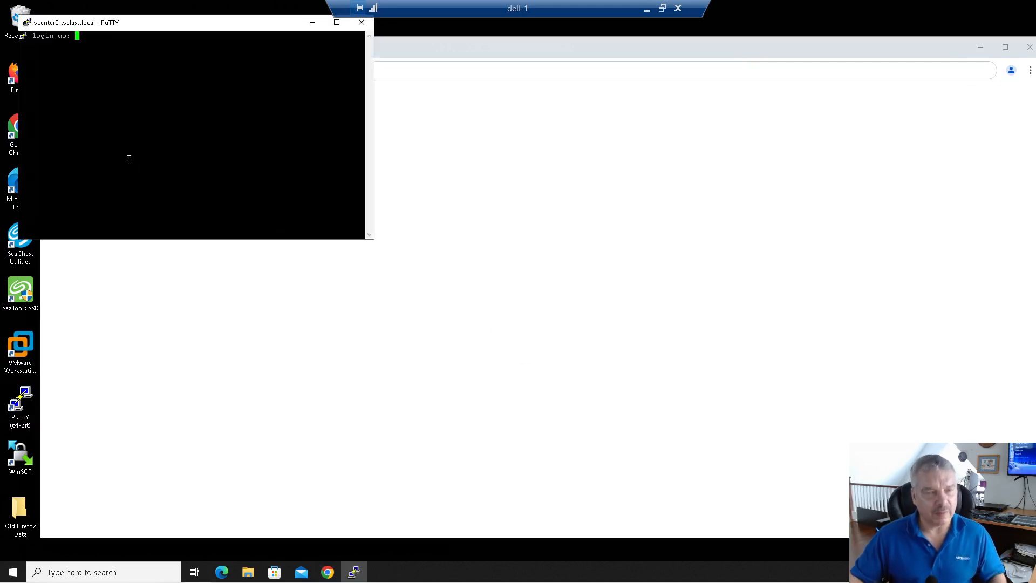
pyautogui.write('root')
pyautogui.press('Return')
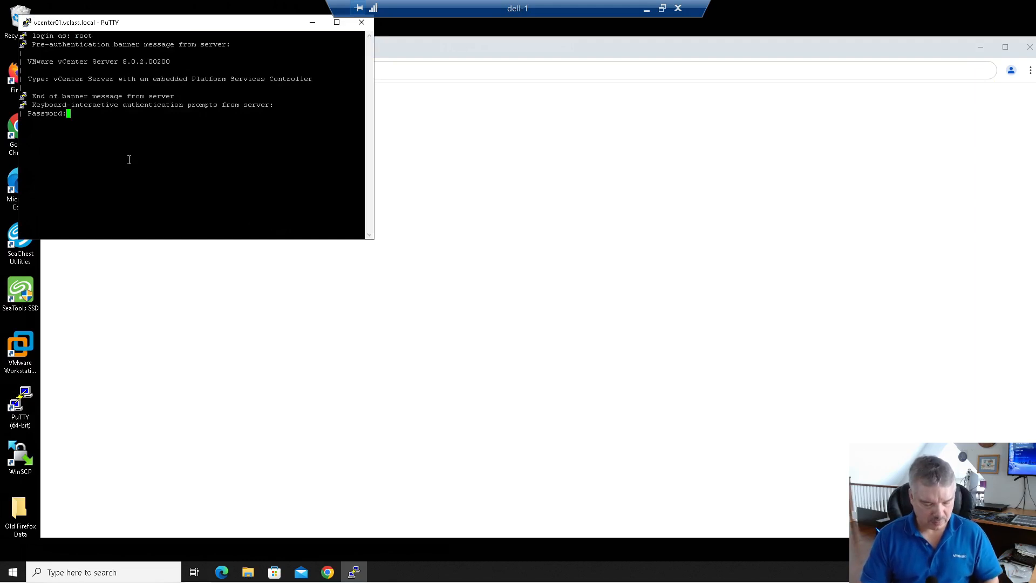
pyautogui.press('Return')
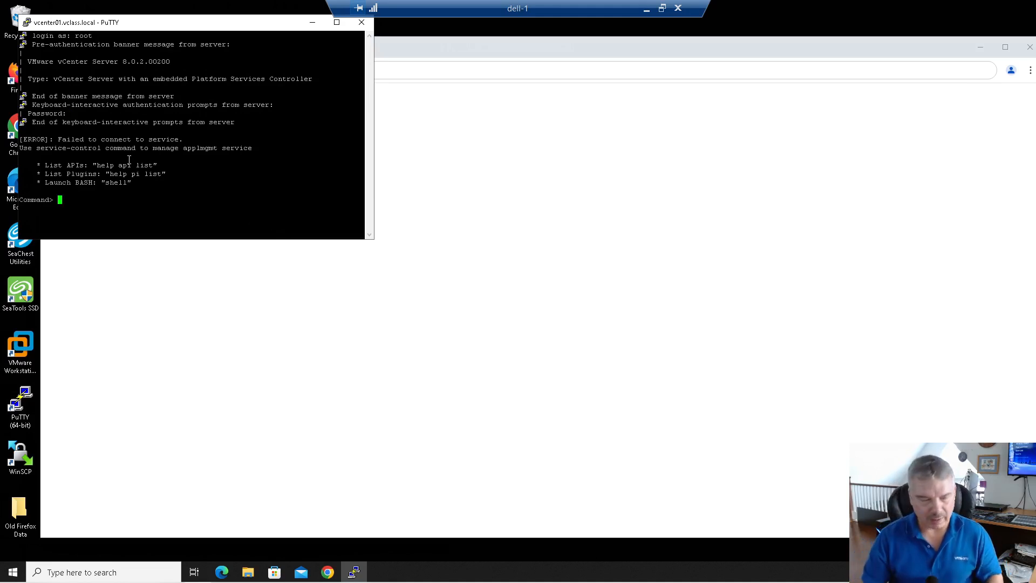
# Step: Run service-control --status and review the running, start-pending and stopped services
pyautogui.write('service-')
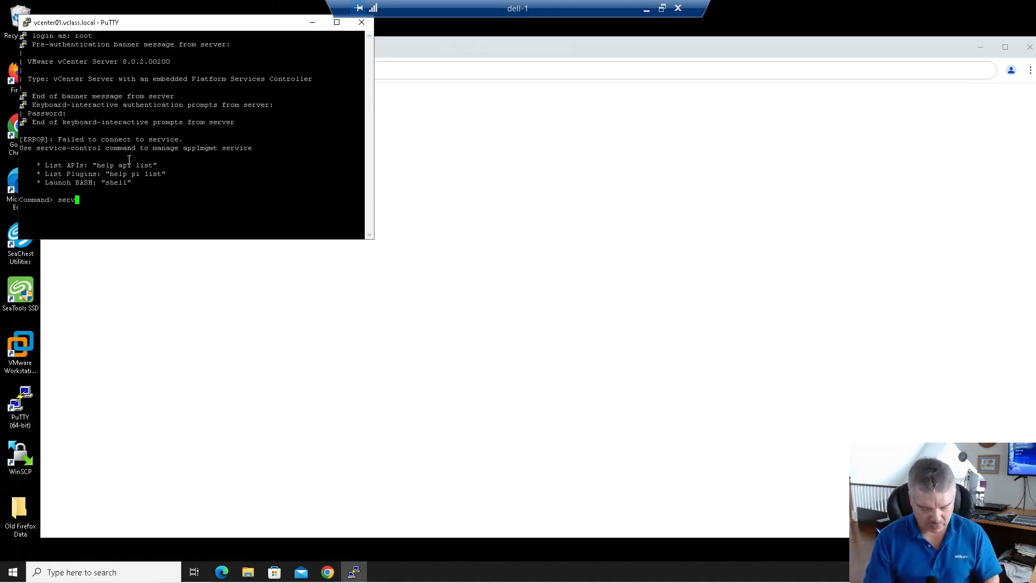
pyautogui.press('BackSpace')
pyautogui.press('BackSpace')
pyautogui.press('BackSpace')
pyautogui.press('BackSpace')
pyautogui.press('BackSpace')
pyautogui.press('BackSpace')
pyautogui.press('BackSpace')
pyautogui.press('BackSpace')
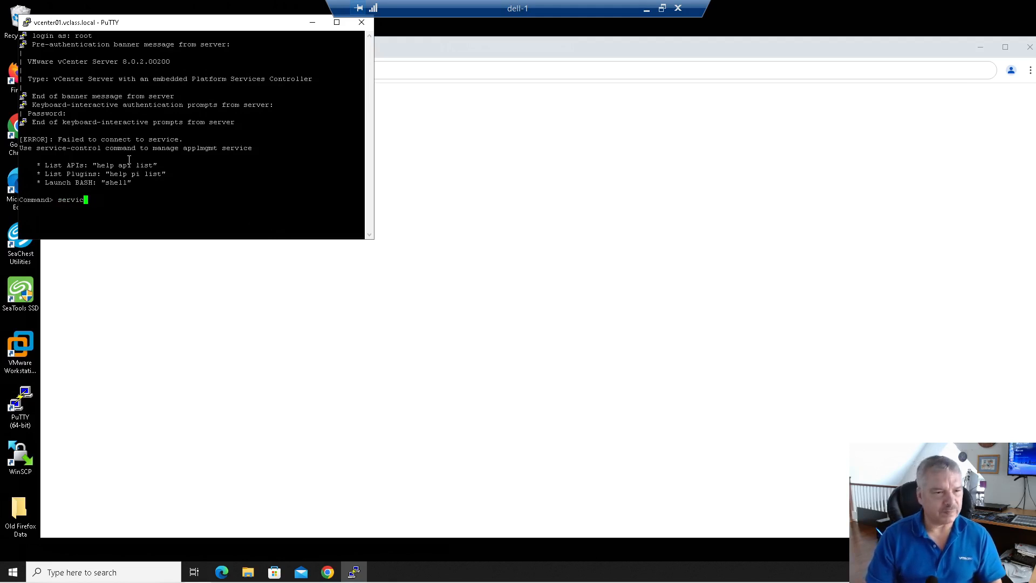
pyautogui.write('ser')
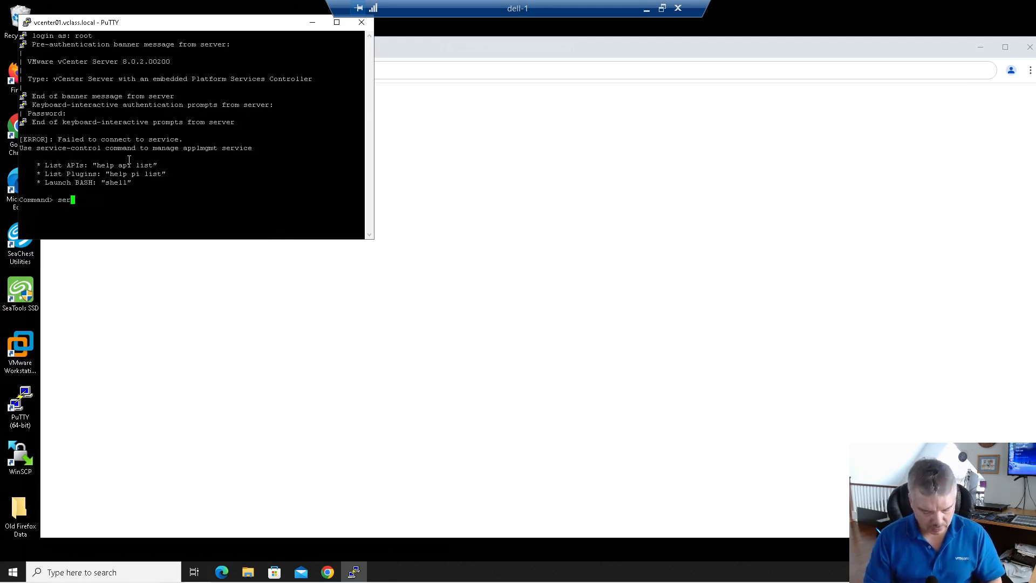
pyautogui.write('vice-cont')
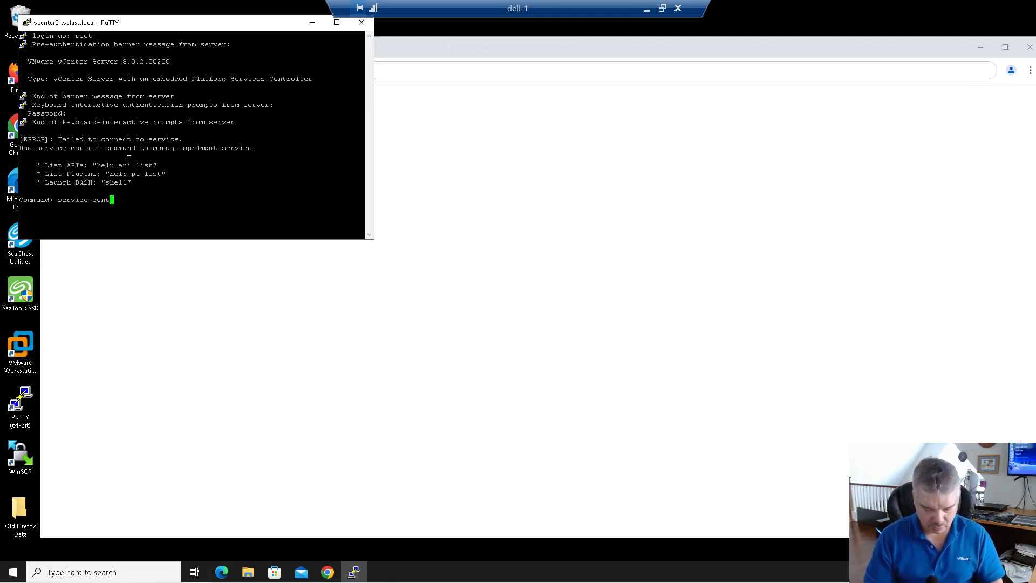
pyautogui.write('rol --status')
pyautogui.press('Return')
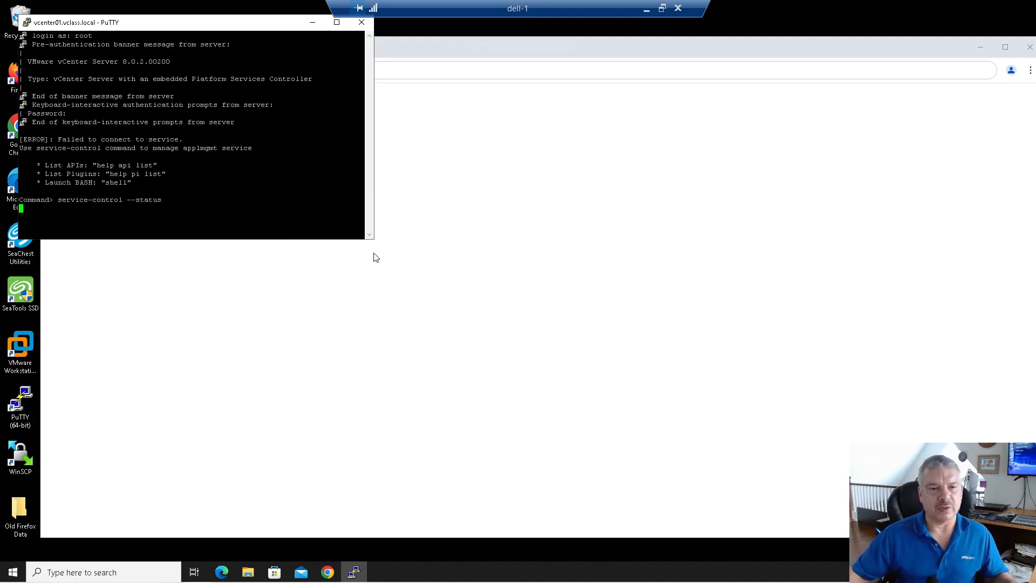
pyautogui.moveTo(372, 238); pyautogui.dragTo(581, 373)
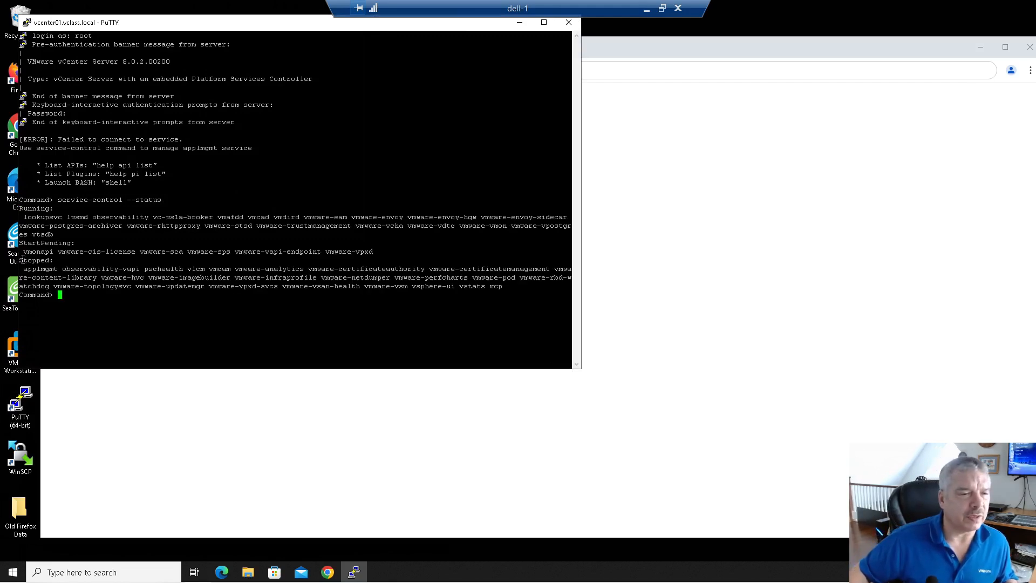
pyautogui.moveTo(24, 244); pyautogui.dragTo(92, 260)
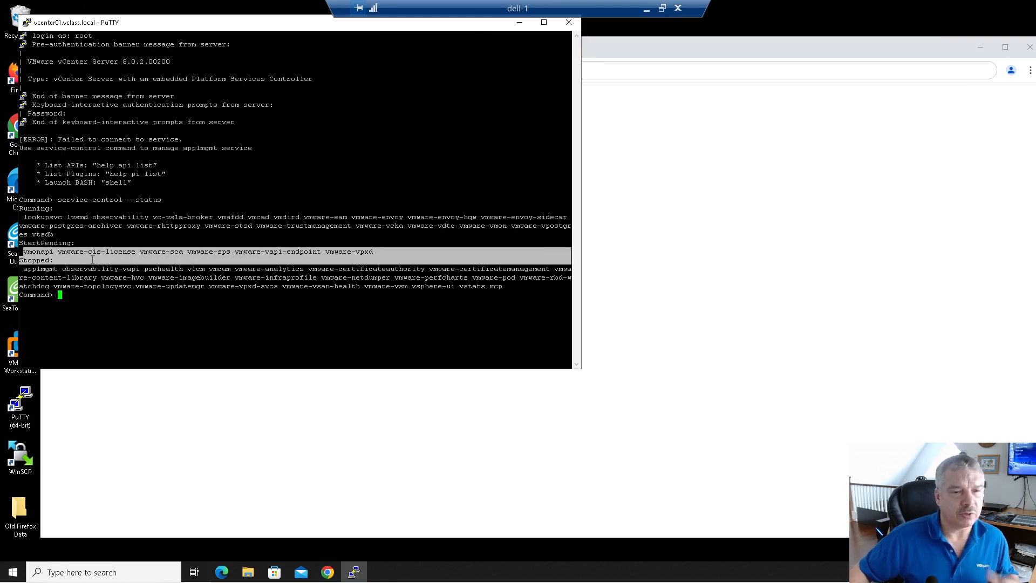
pyautogui.moveTo(21, 216); pyautogui.dragTo(75, 234)
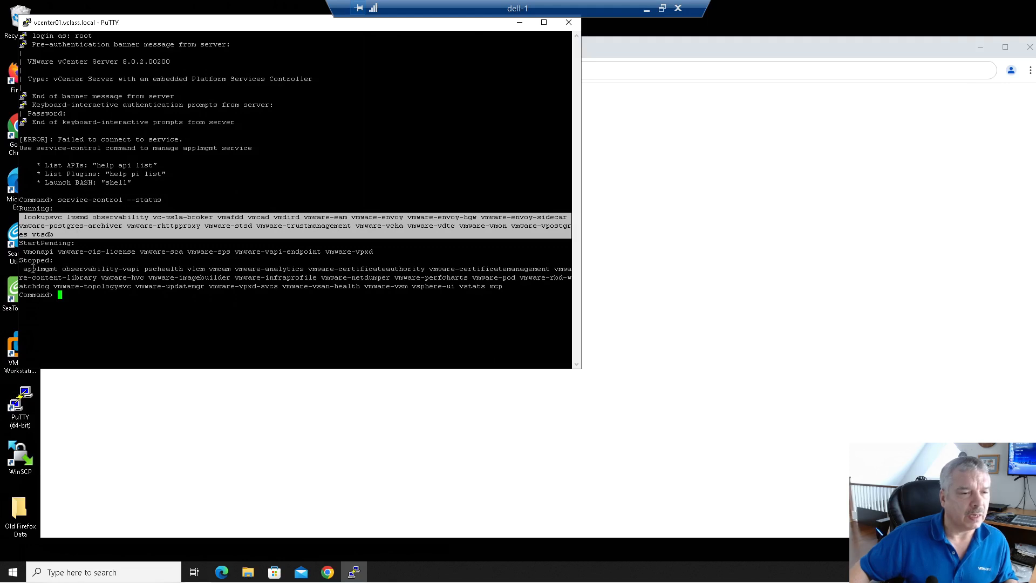
pyautogui.moveTo(24, 270); pyautogui.dragTo(96, 286)
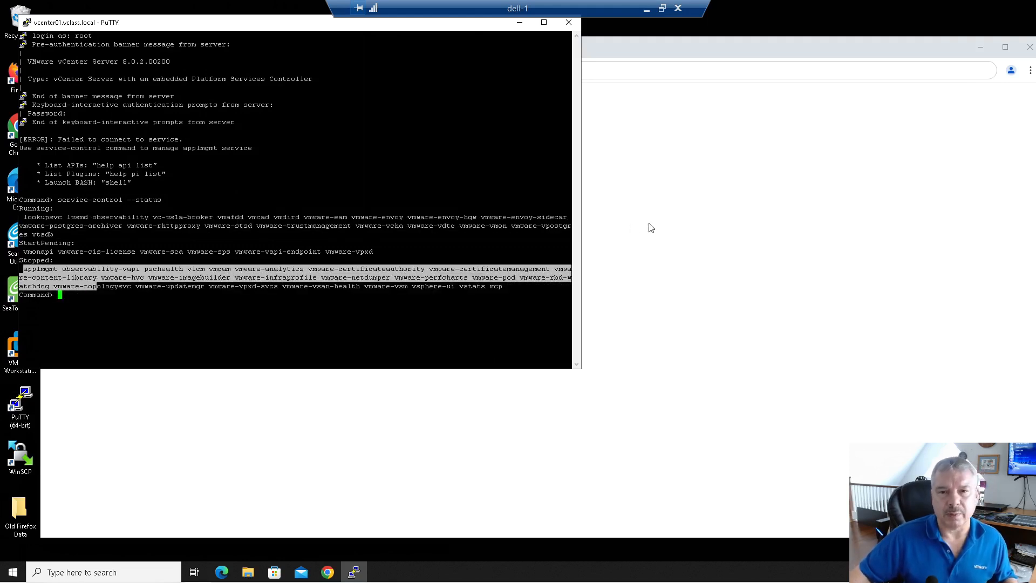
pyautogui.click(649, 227)
# Step: Reload the :5480 page and sign in to vCenter Server Management as root
pyautogui.click(265, 65)
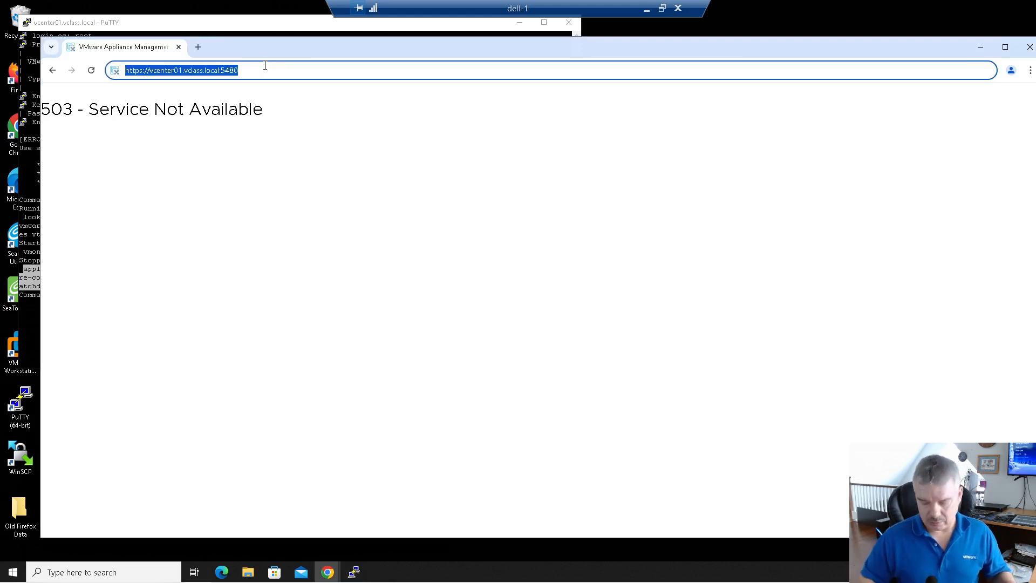
pyautogui.press('Return')
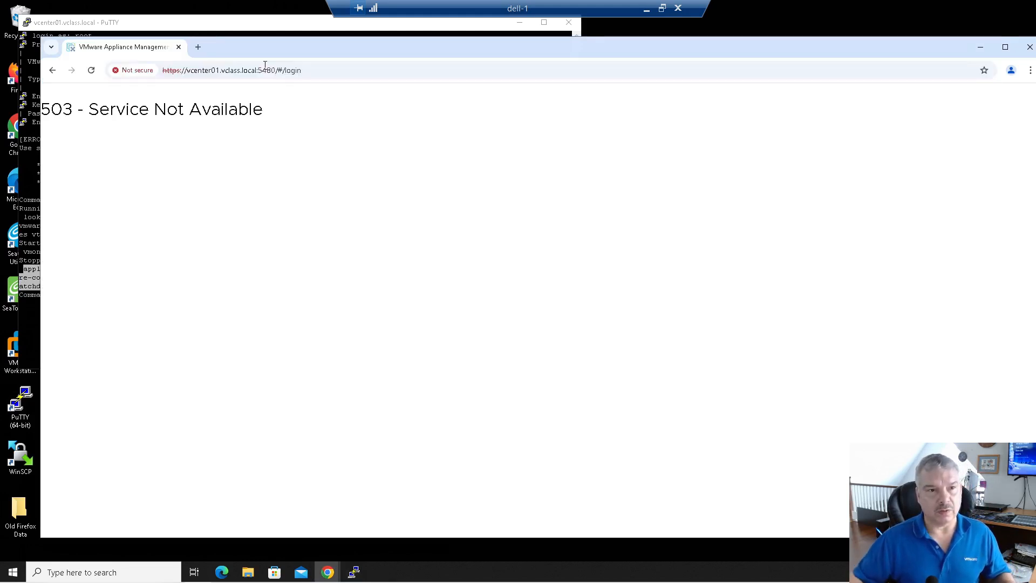
pyautogui.click(308, 69)
pyautogui.press('Return')
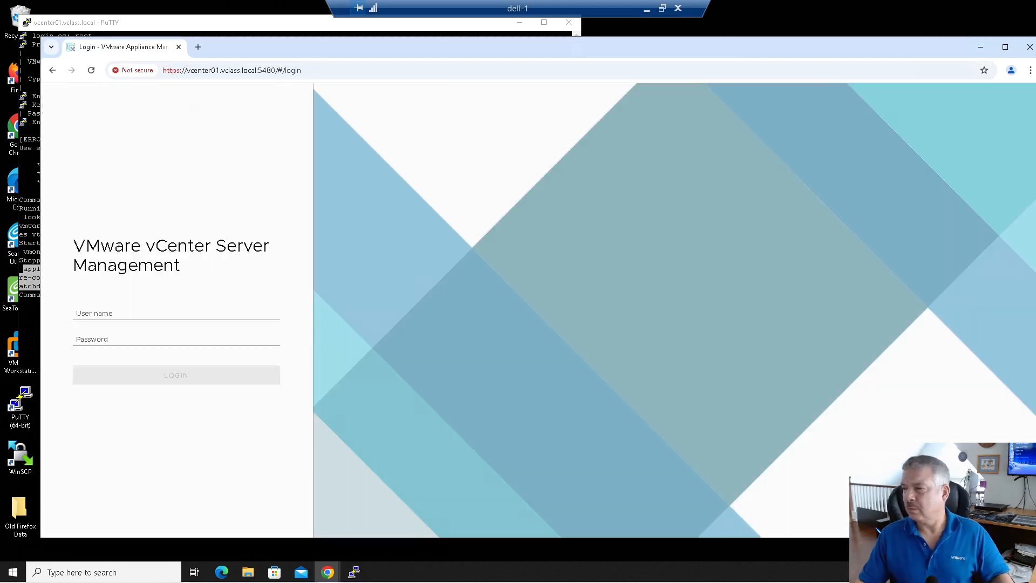
pyautogui.click(141, 310)
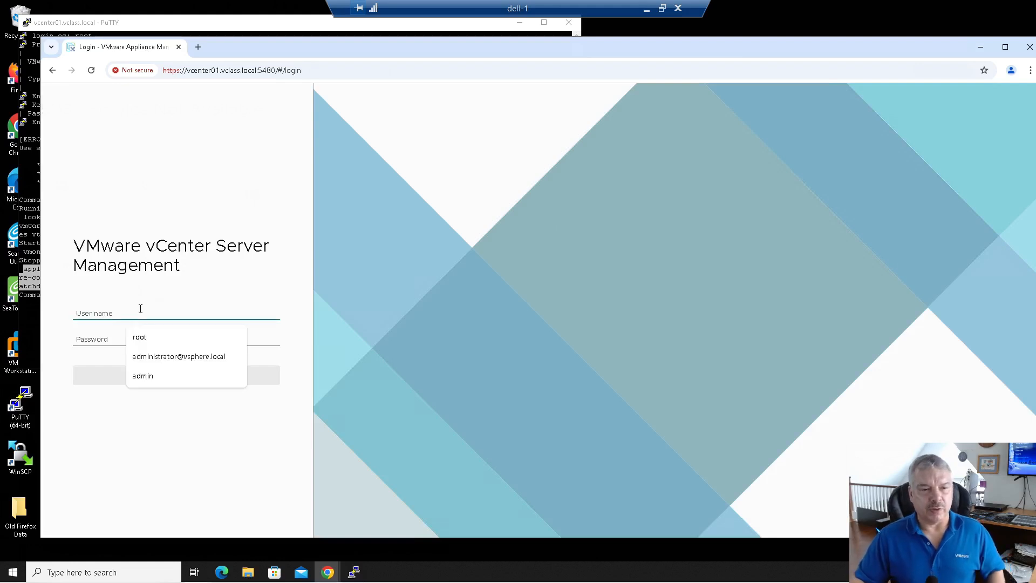
pyautogui.click(145, 337)
pyautogui.click(108, 338)
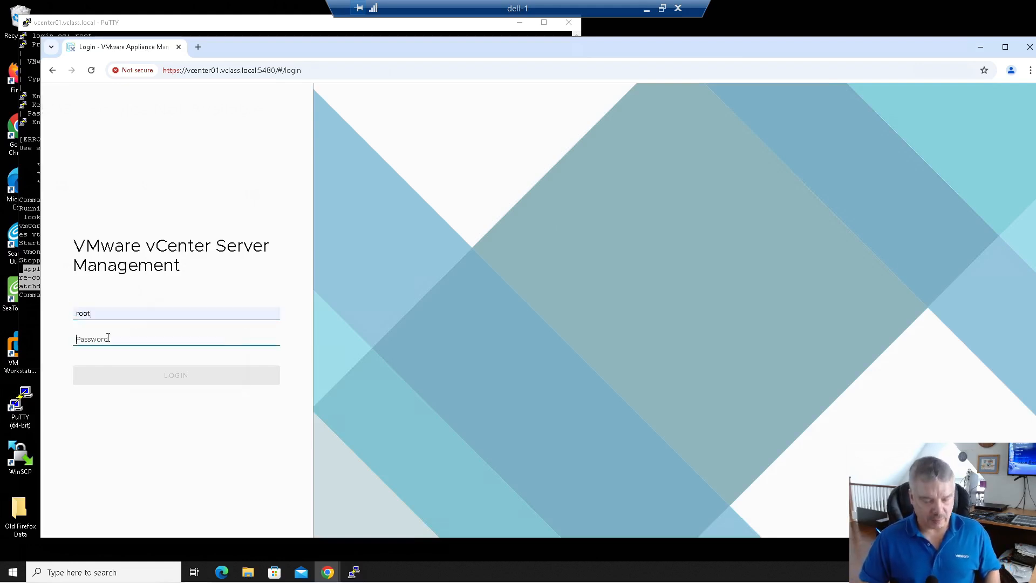
pyautogui.write('****')
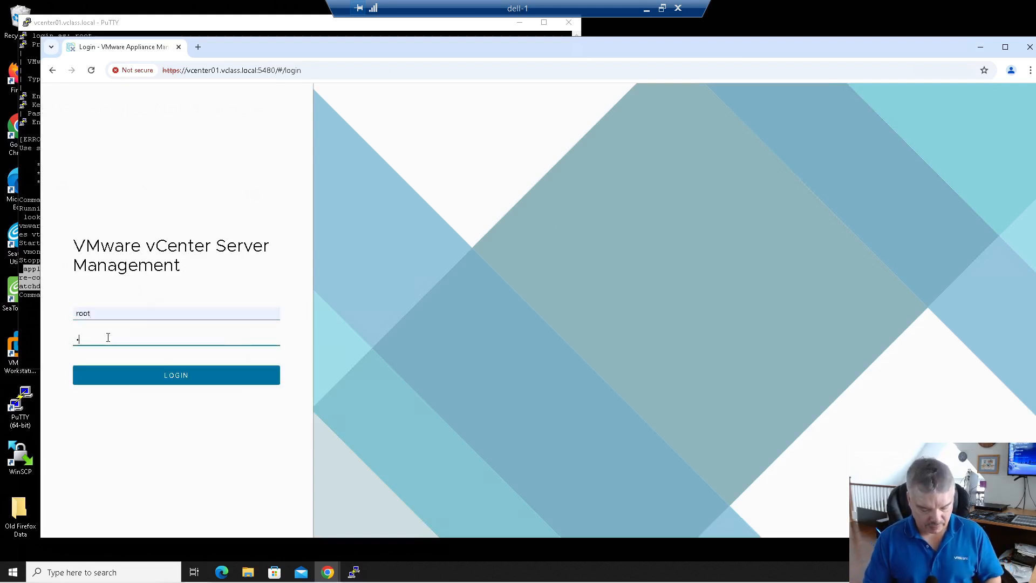
pyautogui.press('Return')
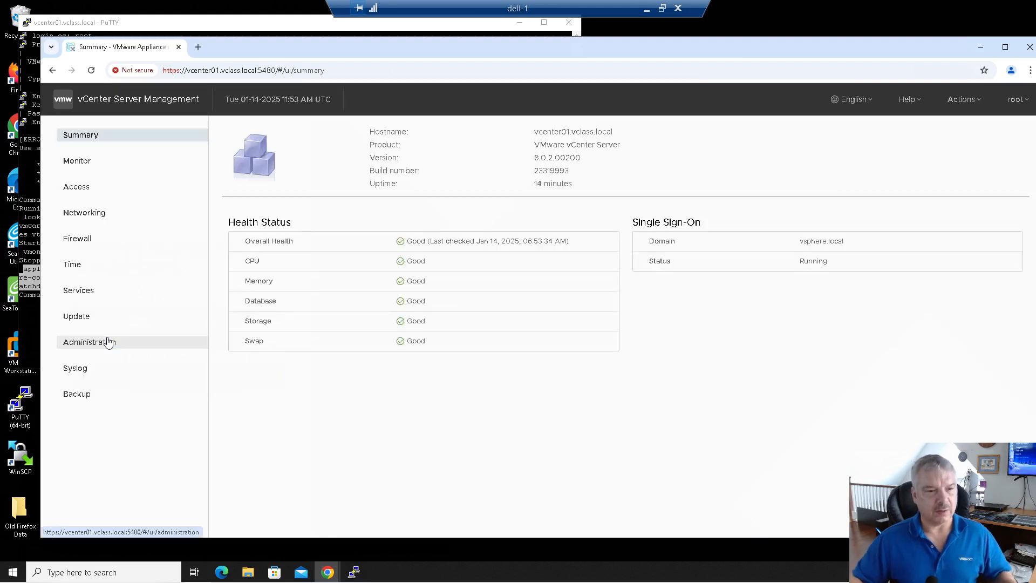
# Step: List the appliance services sorted by State descending, stopped ones first
pyautogui.click(102, 291)
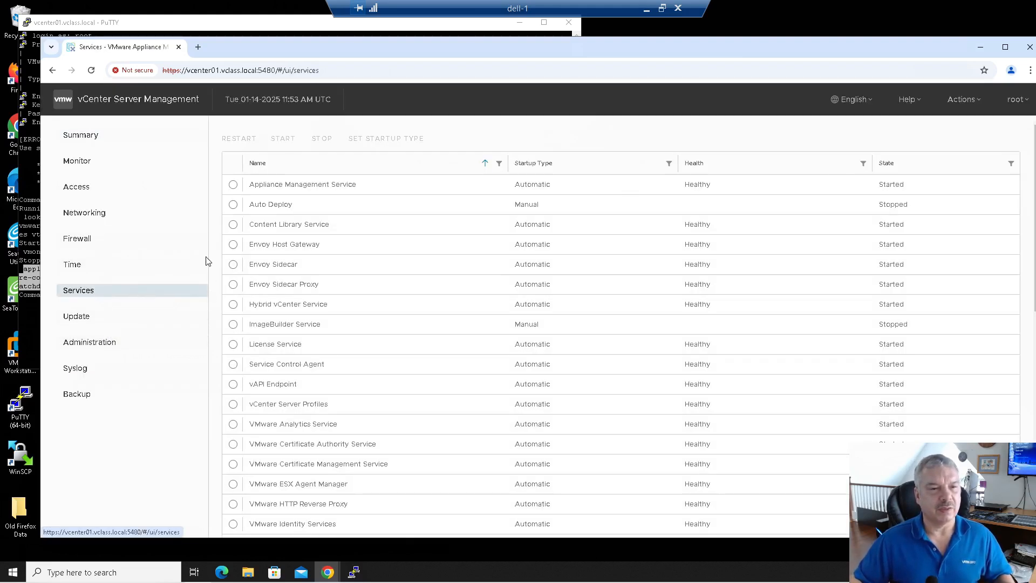
pyautogui.click(891, 164)
pyautogui.click(891, 164)
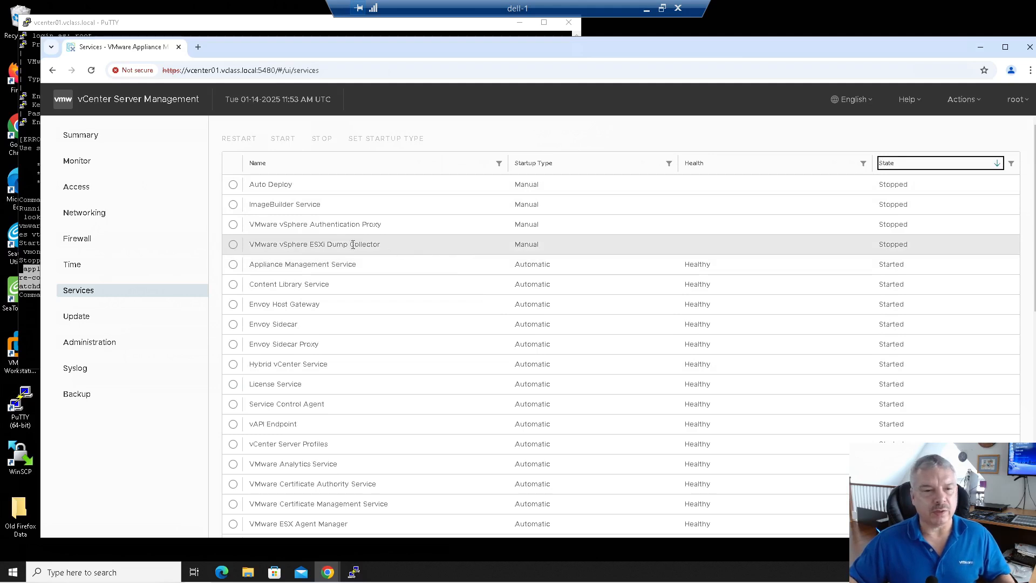
pyautogui.click(198, 47)
pyautogui.click(214, 72)
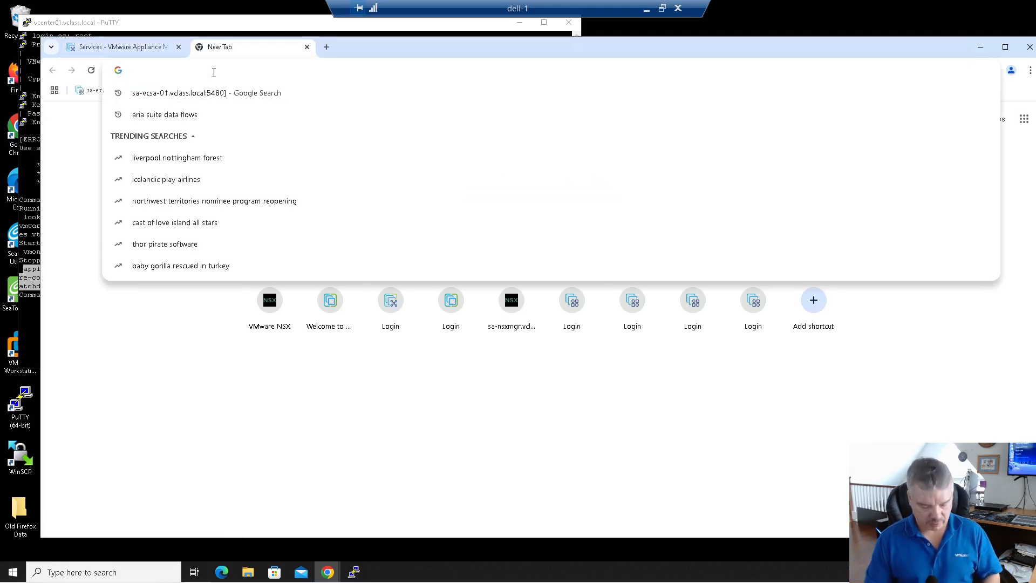
# Step: Go to vcenter01.vclass.local, launch vSphere Client and log in with the SSO administrator account
pyautogui.write('vc')
pyautogui.press('Return')
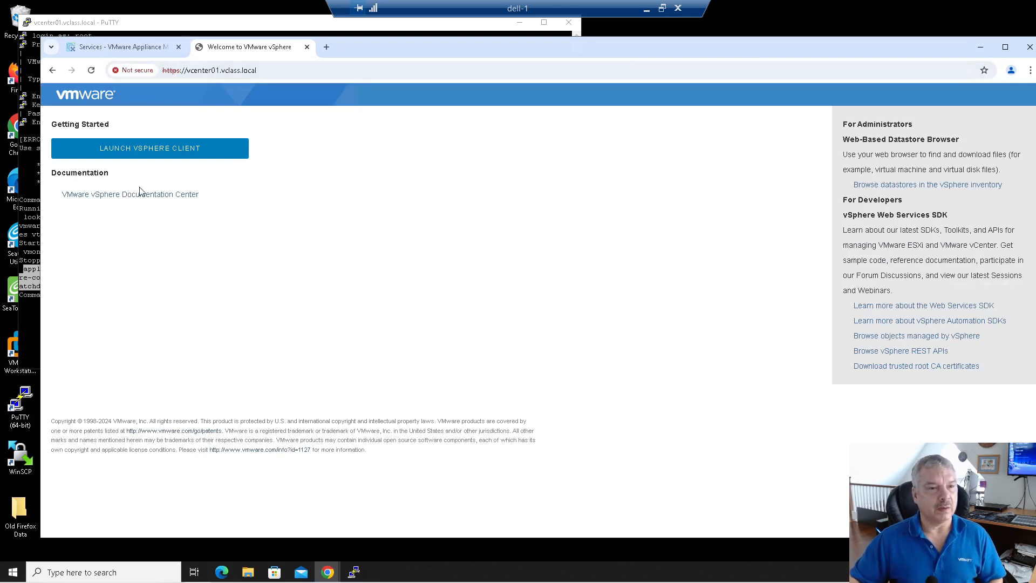
pyautogui.click(164, 154)
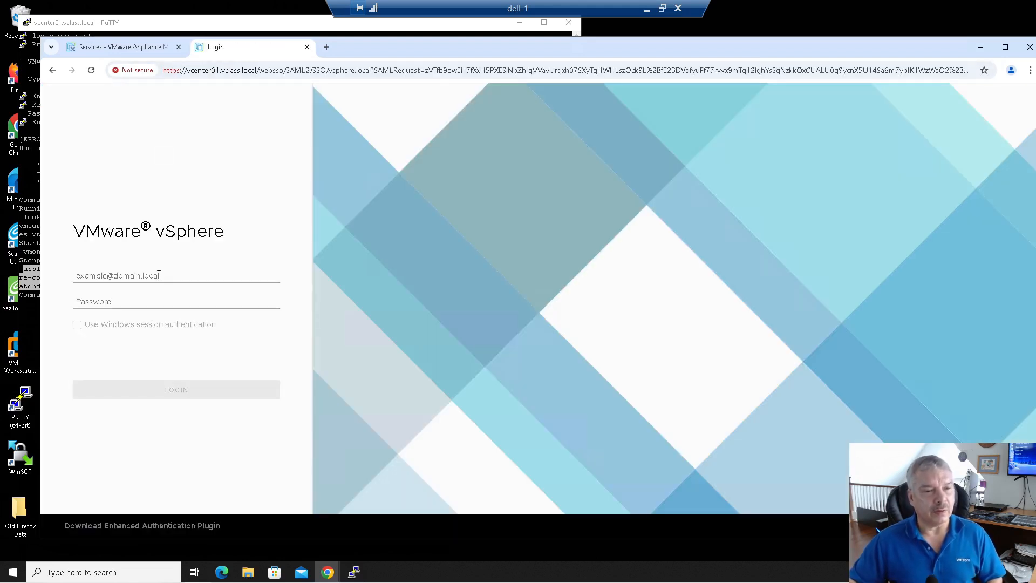
pyautogui.click(158, 276)
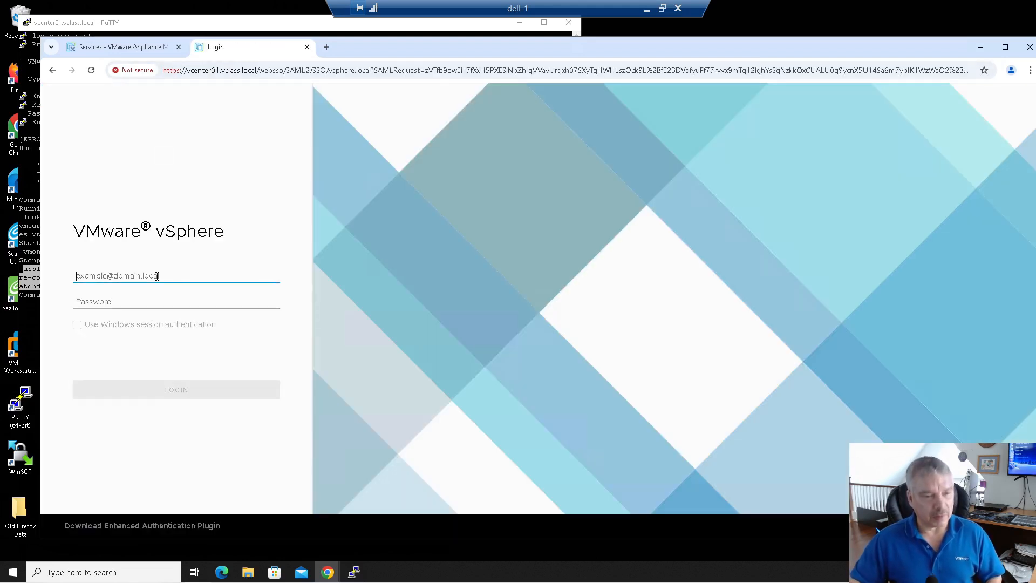
pyautogui.write('administra')
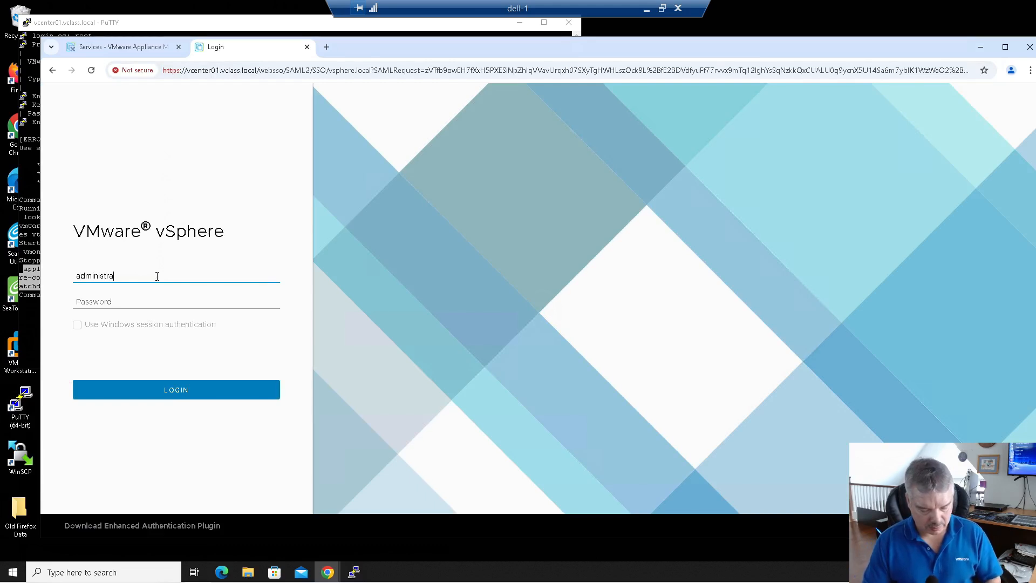
pyautogui.write('tor@vsphere.local')
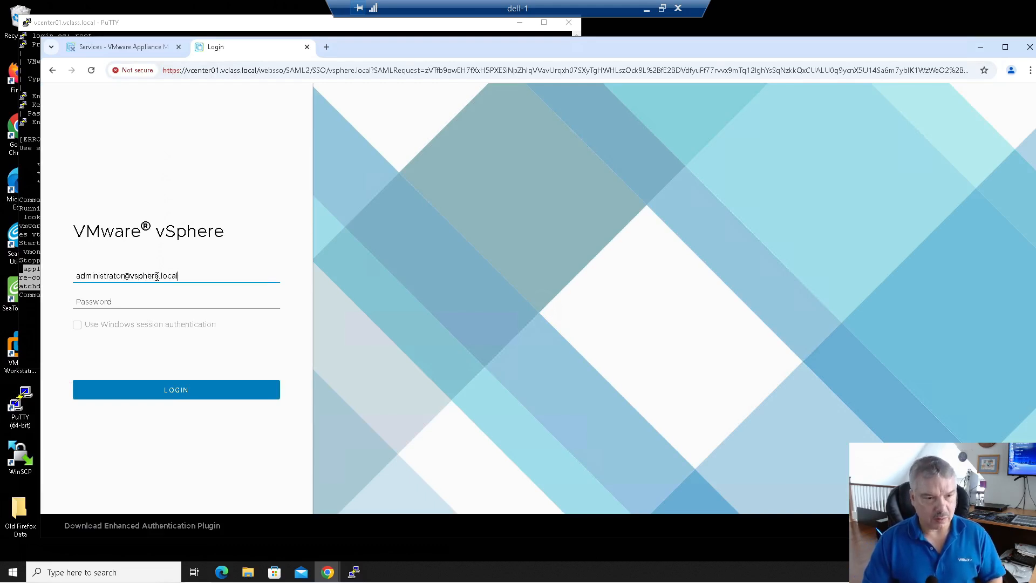
pyautogui.press('Tab')
pyautogui.write('•••••')
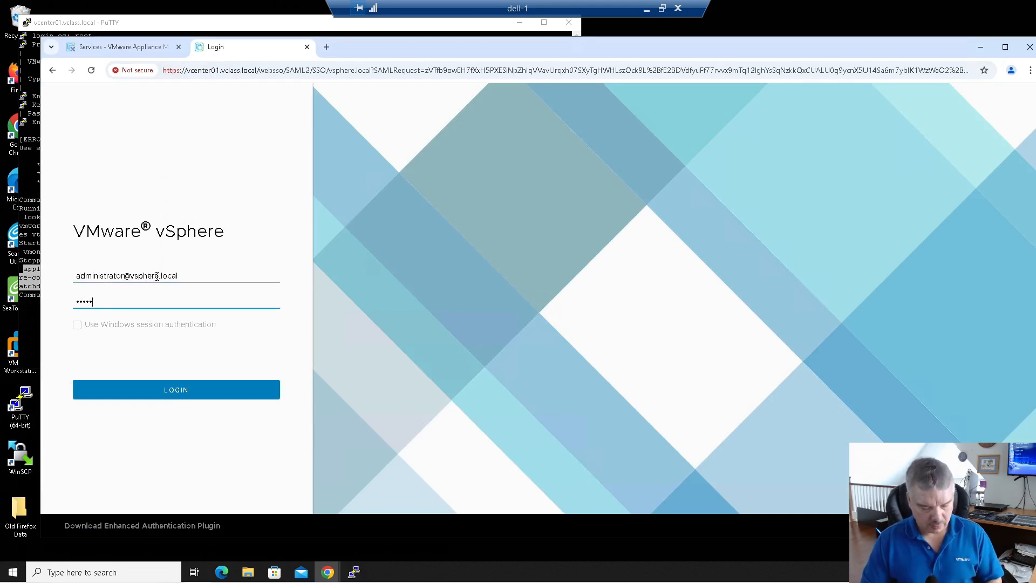
pyautogui.write('••')
pyautogui.press('Return')
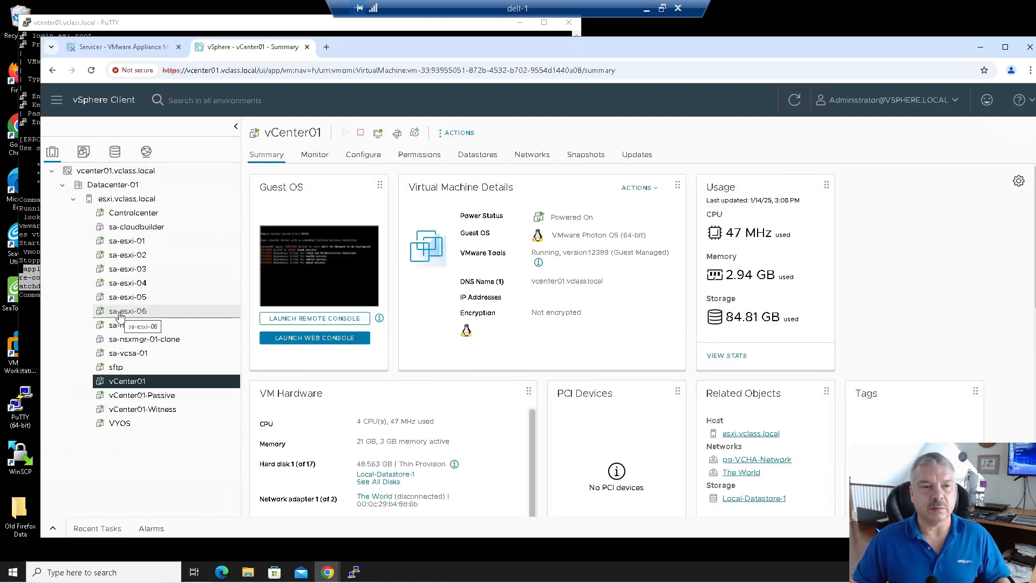
# Step: Review the Degraded vCenter HA errors: lost node, PostgreSQL replication and configuration replication
pyautogui.click(110, 173)
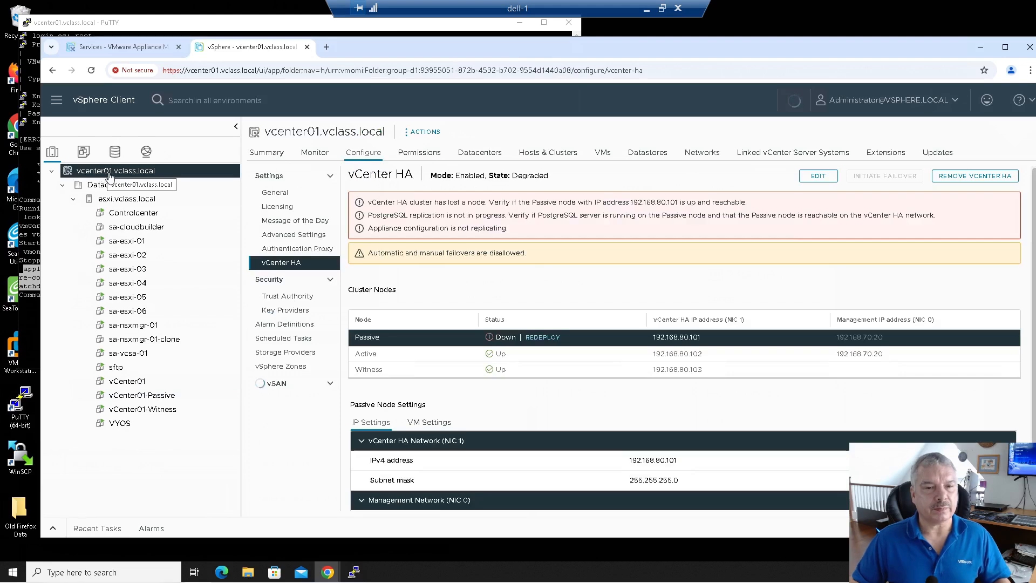
pyautogui.moveTo(410, 202); pyautogui.dragTo(590, 205)
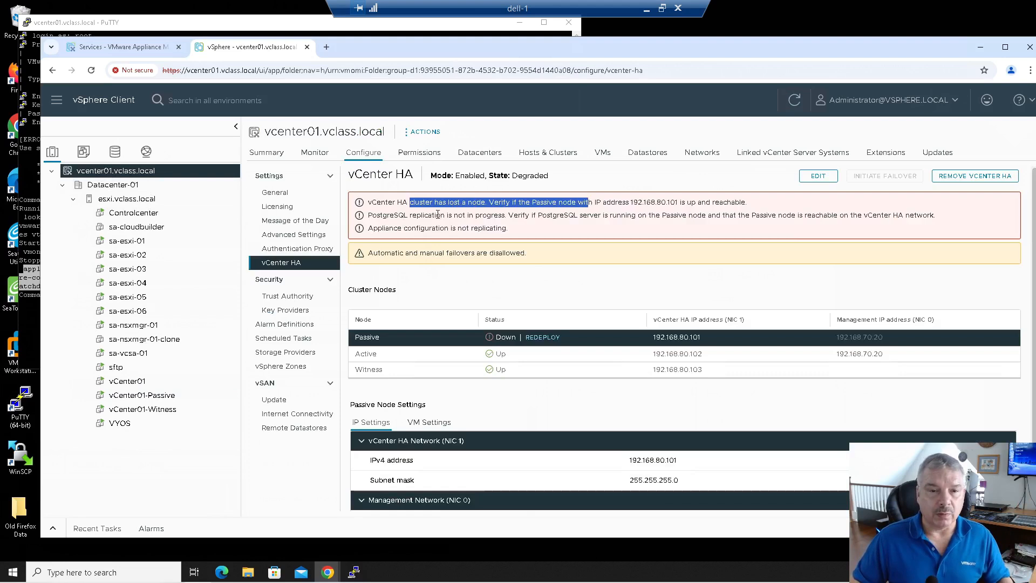
pyautogui.moveTo(436, 215); pyautogui.dragTo(567, 220)
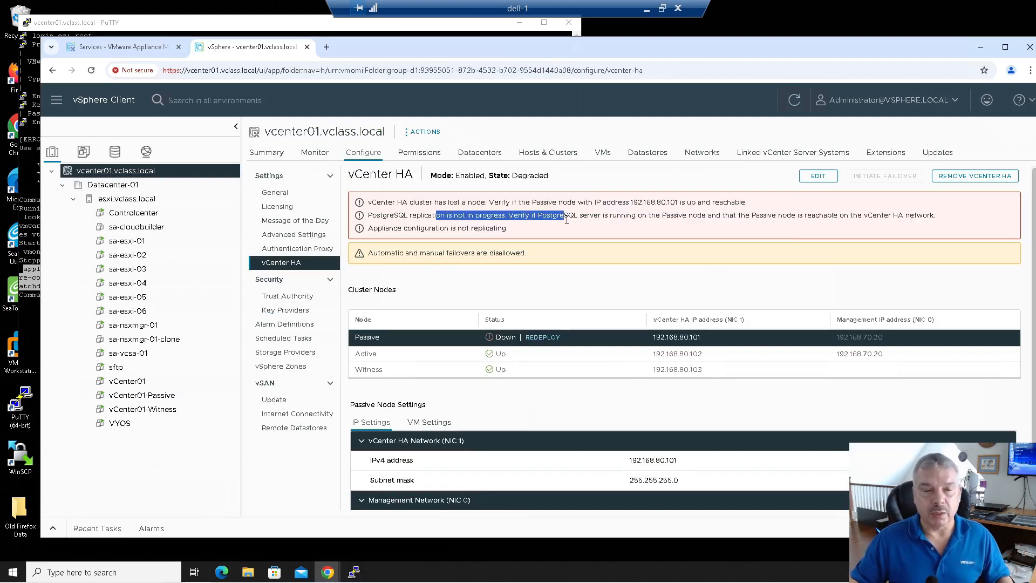
pyautogui.moveTo(403, 227); pyautogui.dragTo(513, 231)
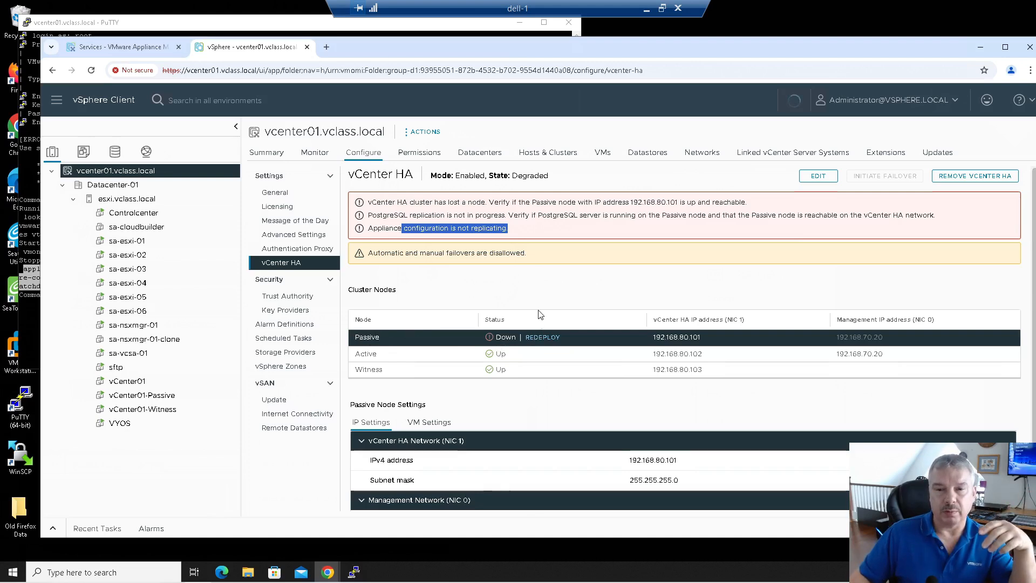
# Step: Cancel the Passive node redeploy and view its VM settings, which show vCenter01 in Datacenter-01
pyautogui.click(530, 338)
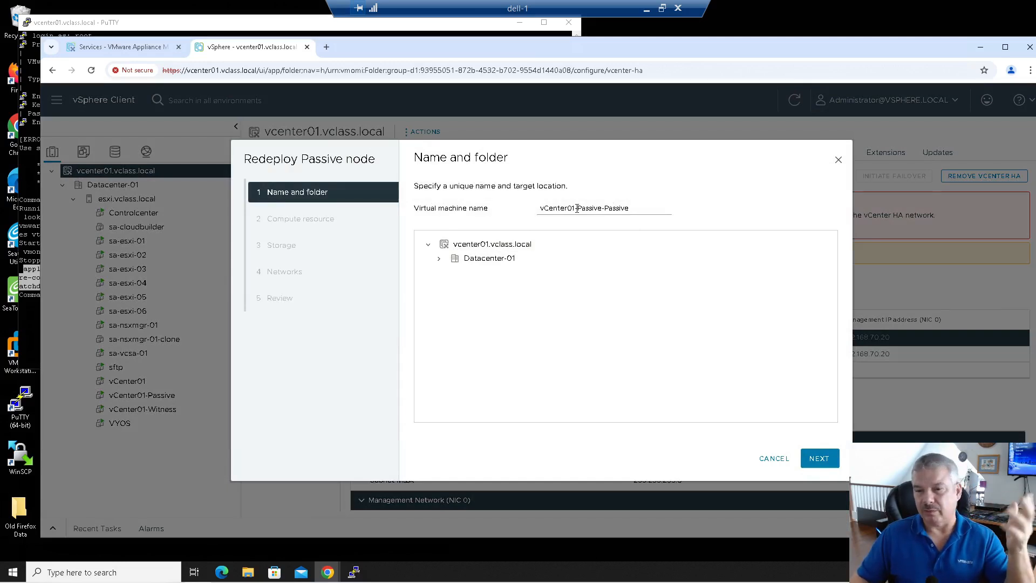
pyautogui.click(760, 456)
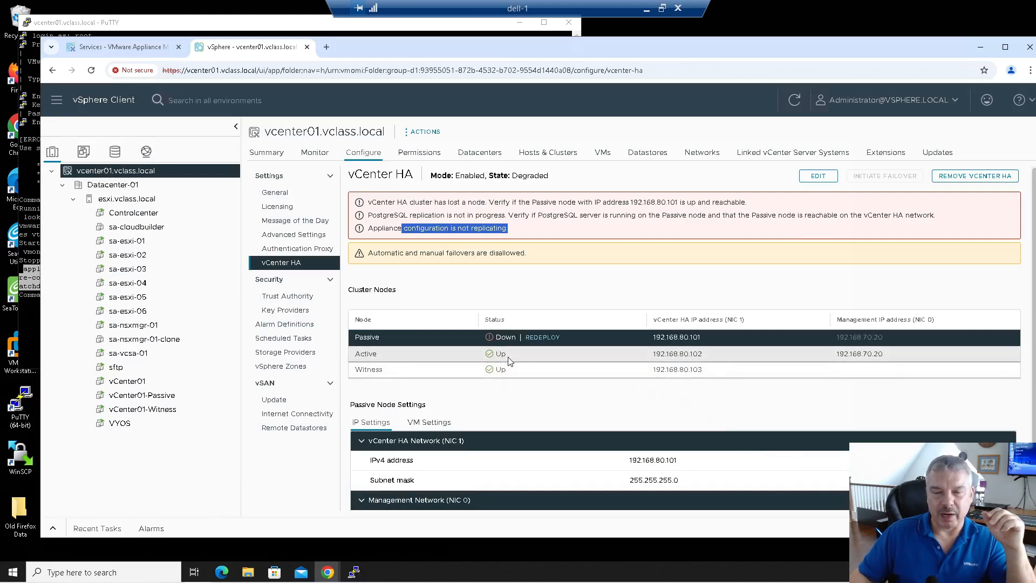
pyautogui.click(442, 427)
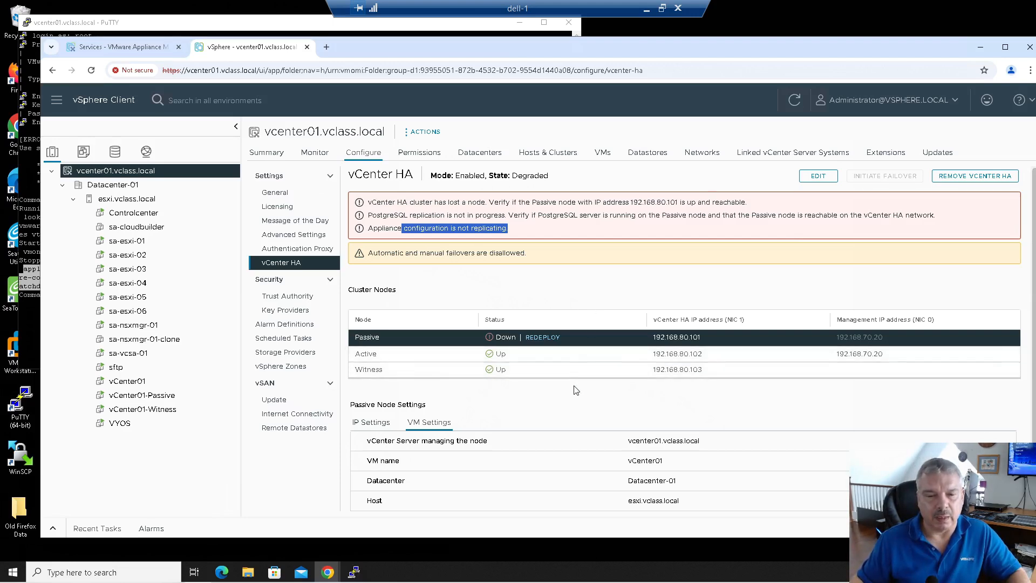
# Step: Check the Active node's VM settings, which name vCenter01-Passive on esxi.vclass.local
pyautogui.scroll(-1, 570, 395)
pyautogui.scroll(1, 561, 400)
pyautogui.click(406, 361)
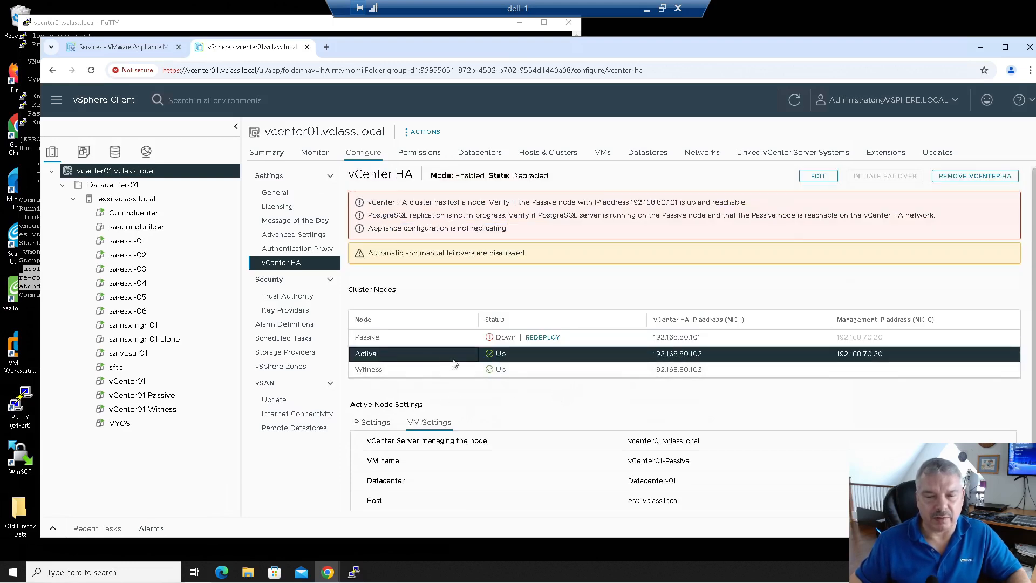
pyautogui.moveTo(630, 458); pyautogui.dragTo(701, 462)
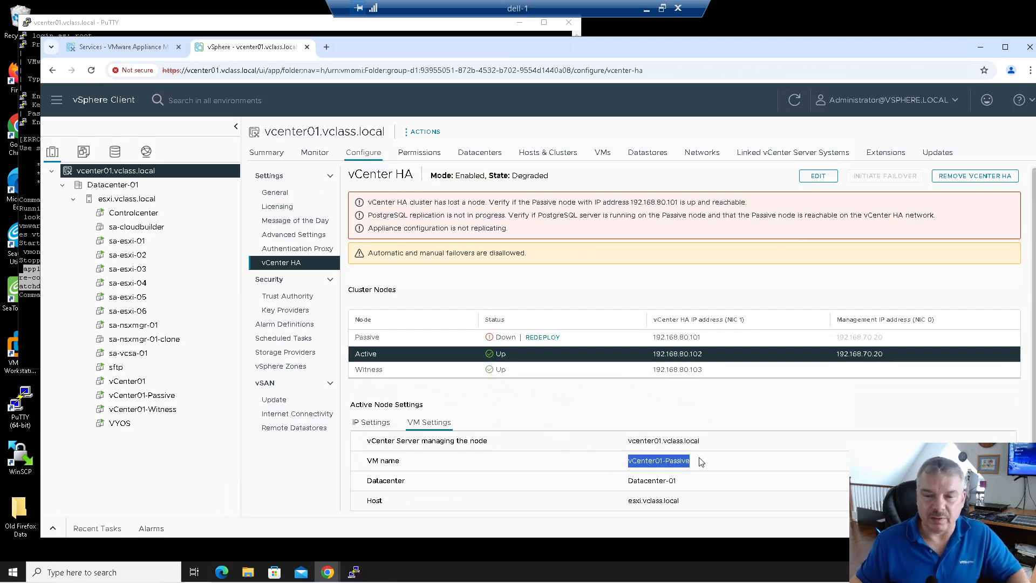
pyautogui.click(545, 383)
pyautogui.click(538, 368)
pyautogui.click(533, 358)
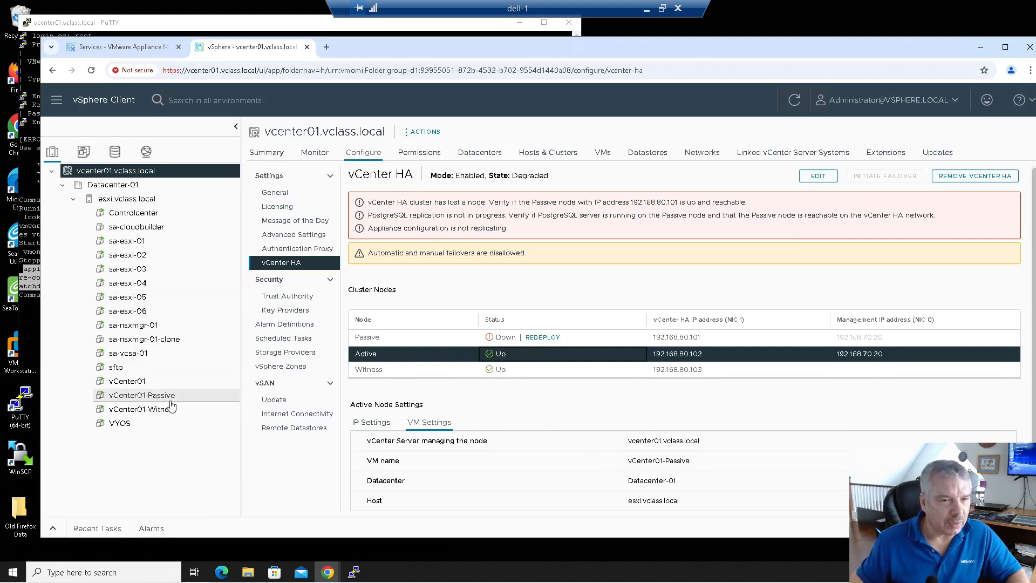
# Step: Mark Network adapter 1 and 2 of vCenter01 as Connected in Edit Settings and save
pyautogui.click(137, 381)
pyautogui.rightClick(138, 381)
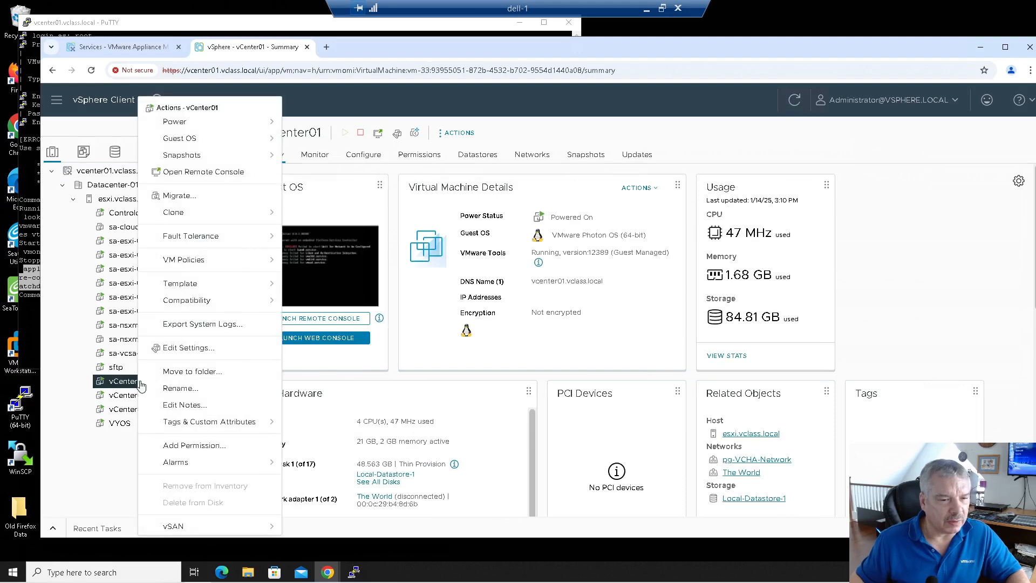
pyautogui.click(183, 348)
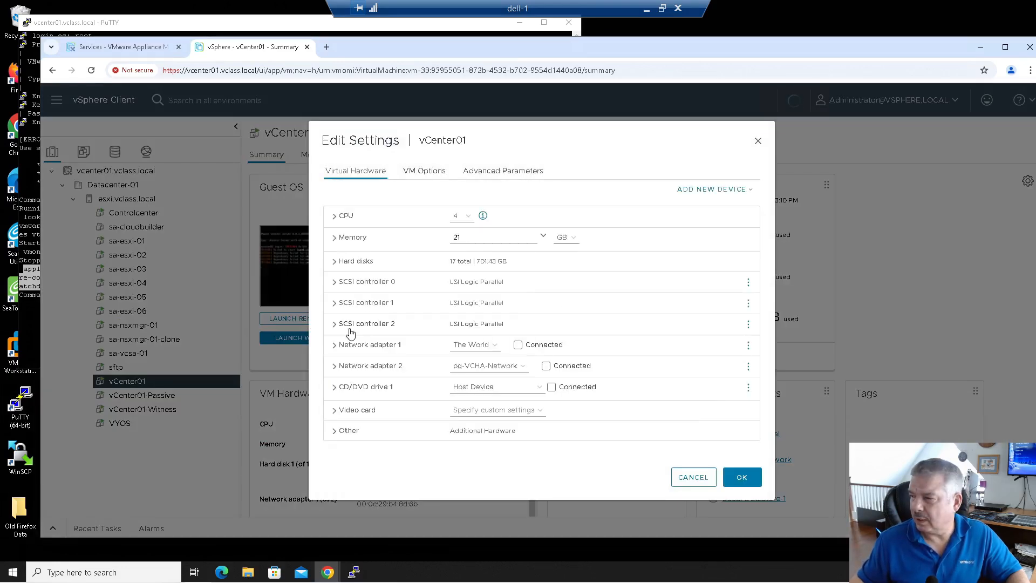
pyautogui.click(518, 345)
pyautogui.click(546, 366)
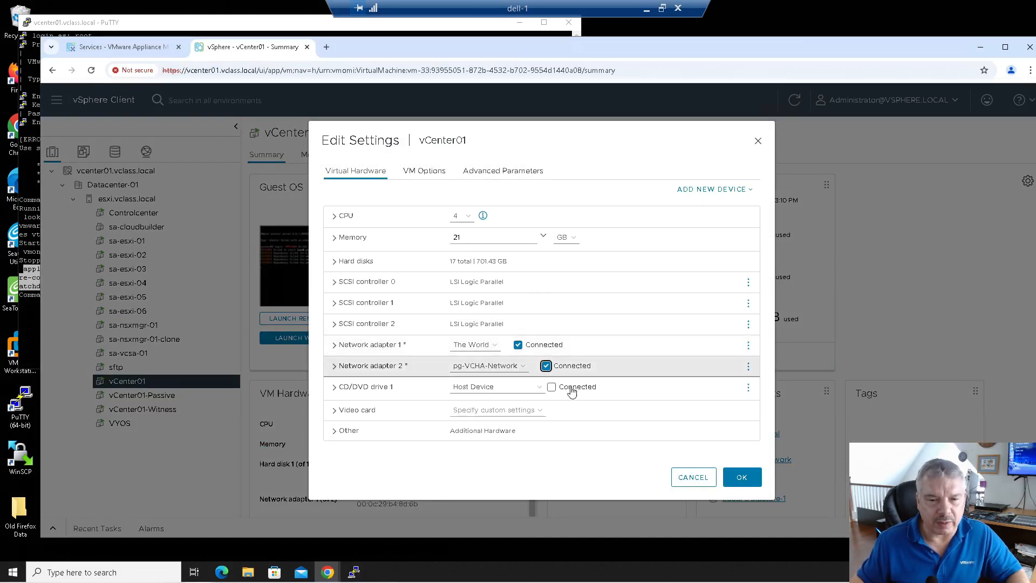
pyautogui.click(738, 478)
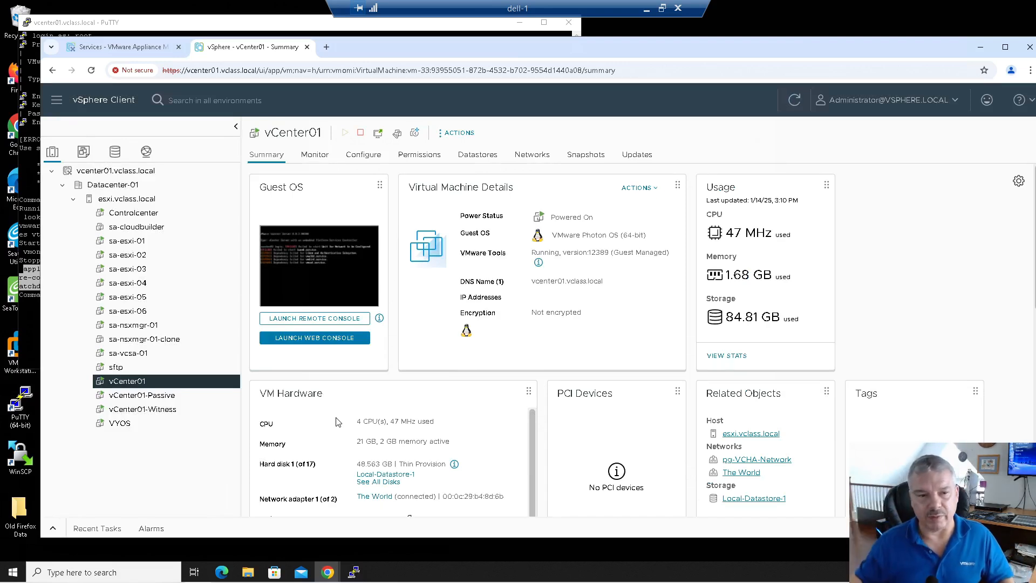
# Step: Open vcenter01.vclass.local's vCenter HA page and confirm Passive, Active and Witness nodes are Up
pyautogui.click(53, 530)
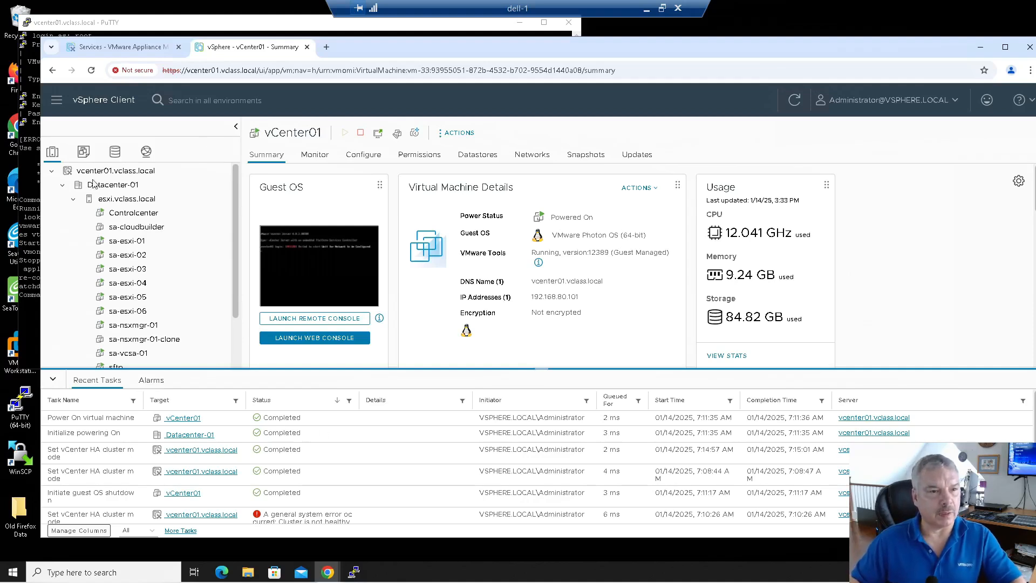
pyautogui.click(121, 172)
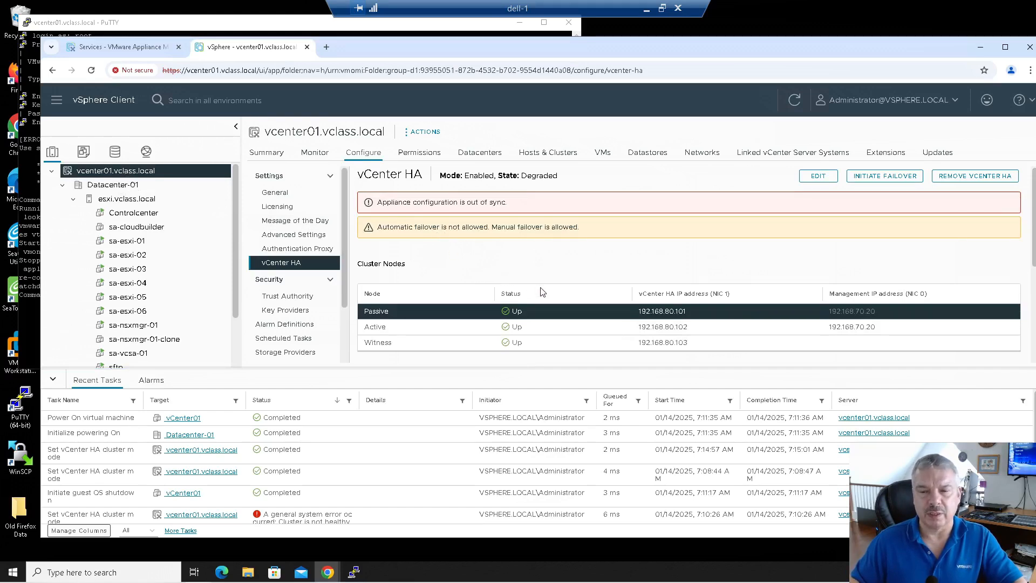
pyautogui.click(419, 331)
pyautogui.click(426, 310)
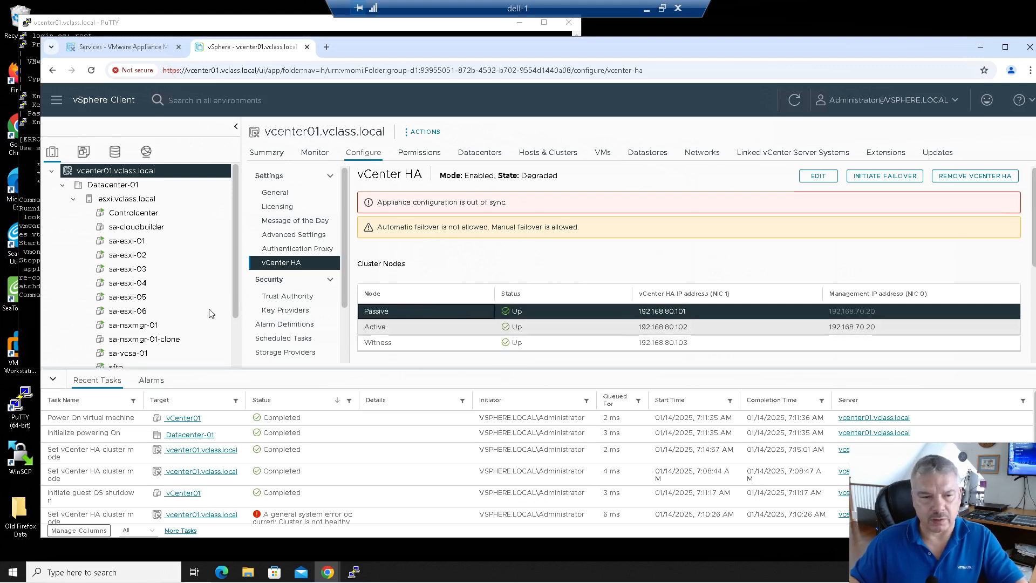
pyautogui.click(53, 380)
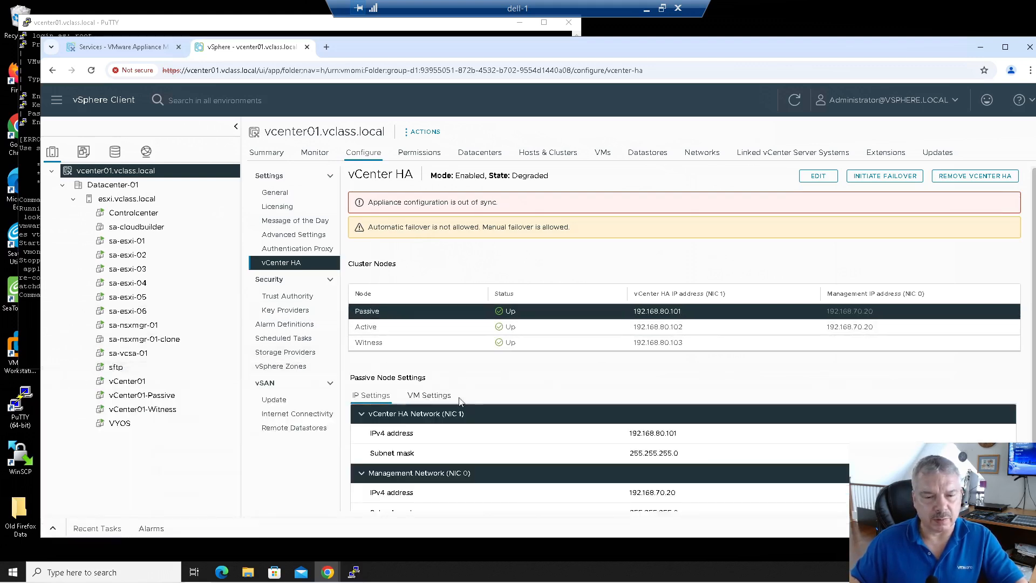
# Step: Compare the vCenter01 and vCenter01-Passive VM summaries, then return to the vCenter HA page
pyautogui.click(440, 398)
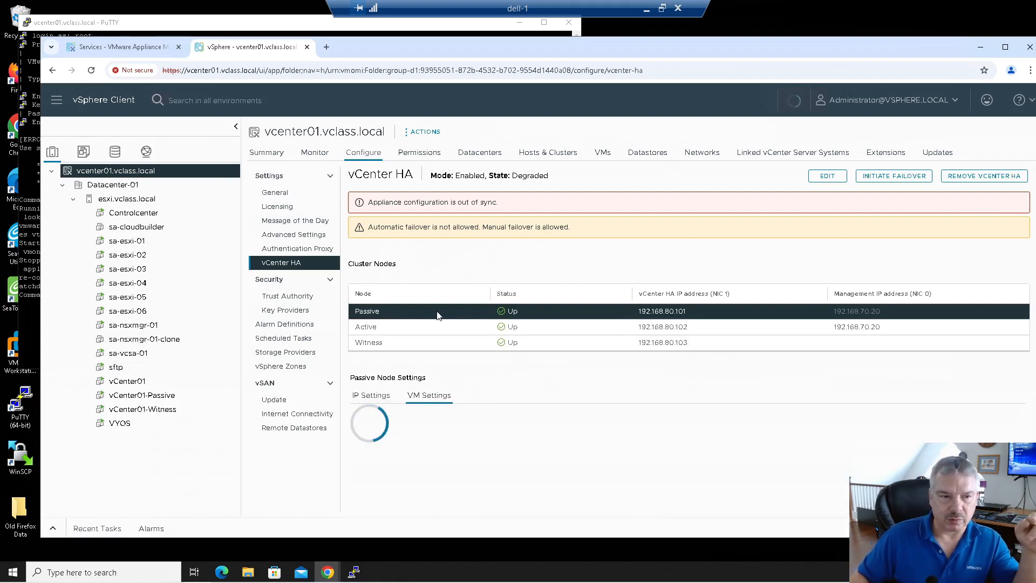
pyautogui.click(153, 384)
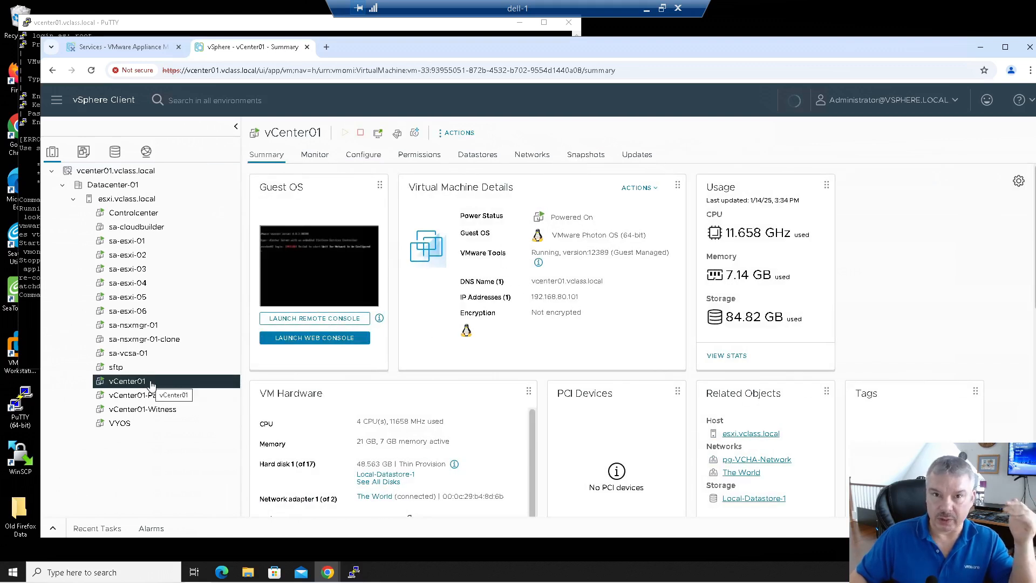
pyautogui.click(158, 398)
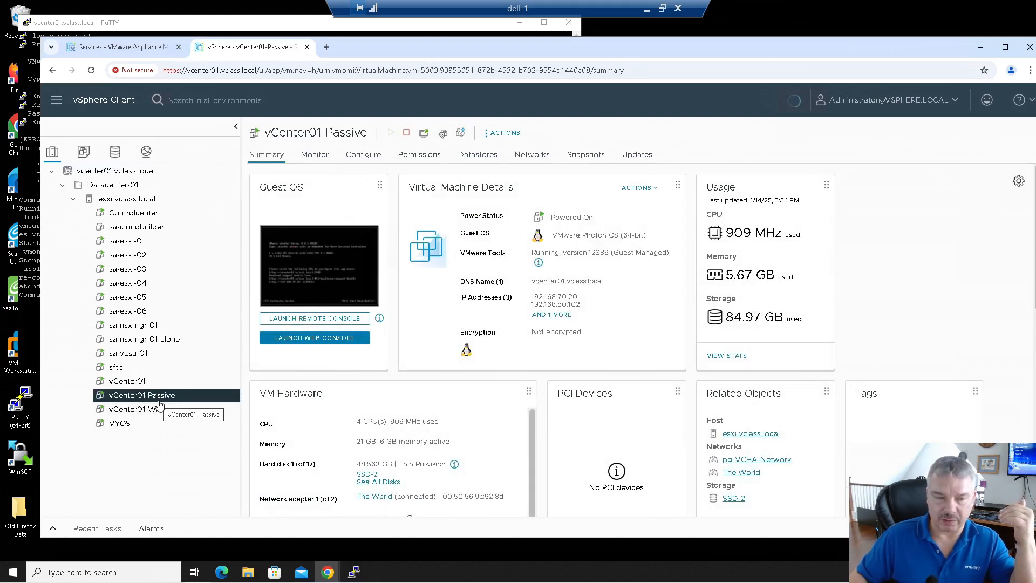
pyautogui.click(91, 171)
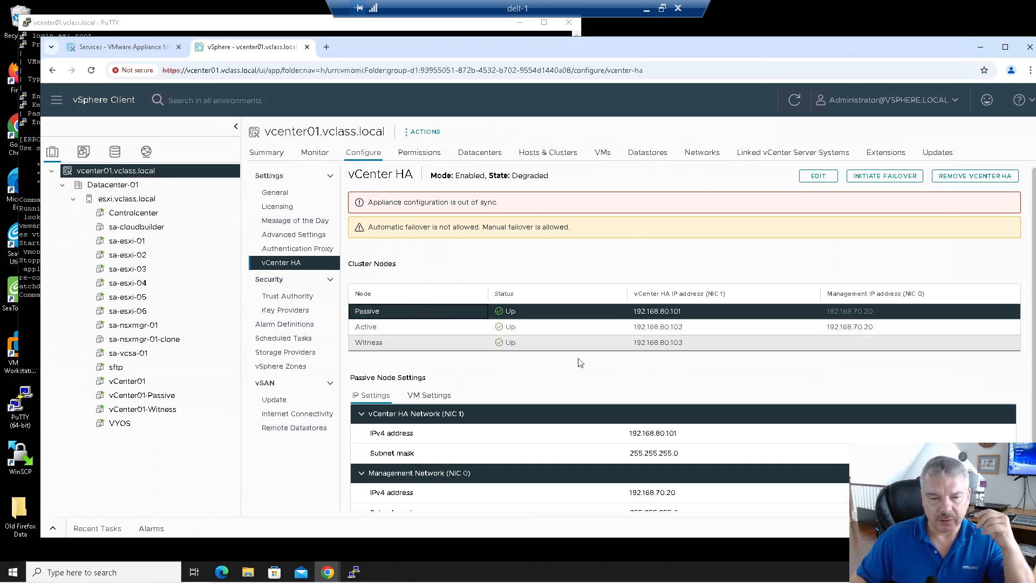
# Step: Read each node's VM name: Passive is vCenter01, Active is vCenter01-Passive, then the Witness
pyautogui.click(428, 396)
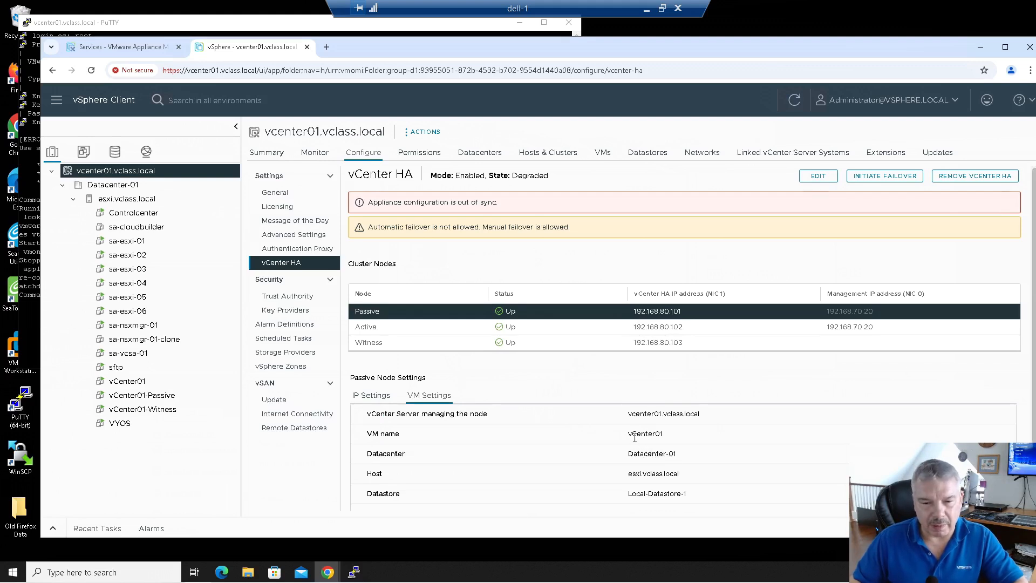
pyautogui.moveTo(627, 437); pyautogui.dragTo(672, 438)
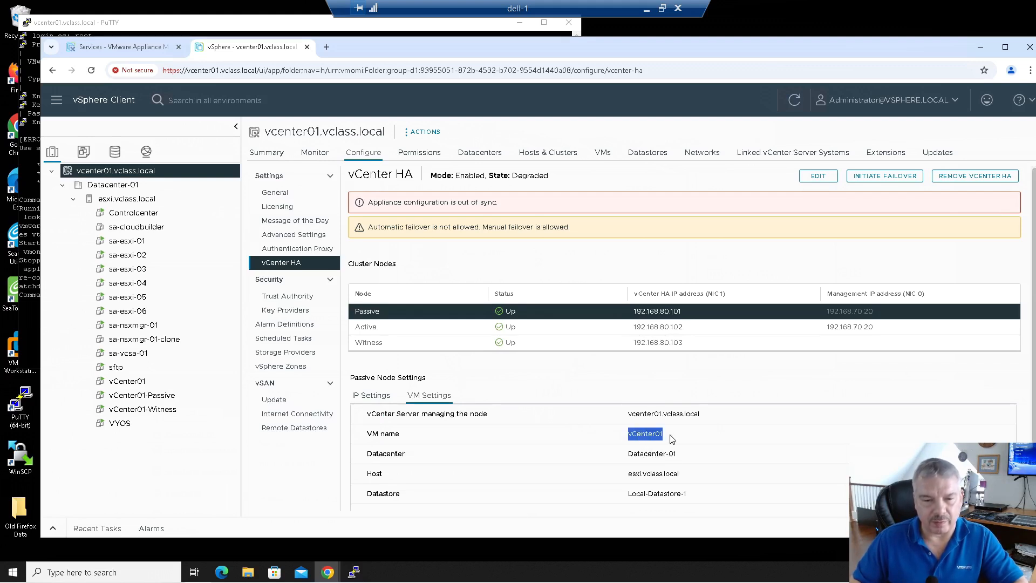
pyautogui.click(413, 328)
pyautogui.moveTo(631, 434); pyautogui.dragTo(714, 435)
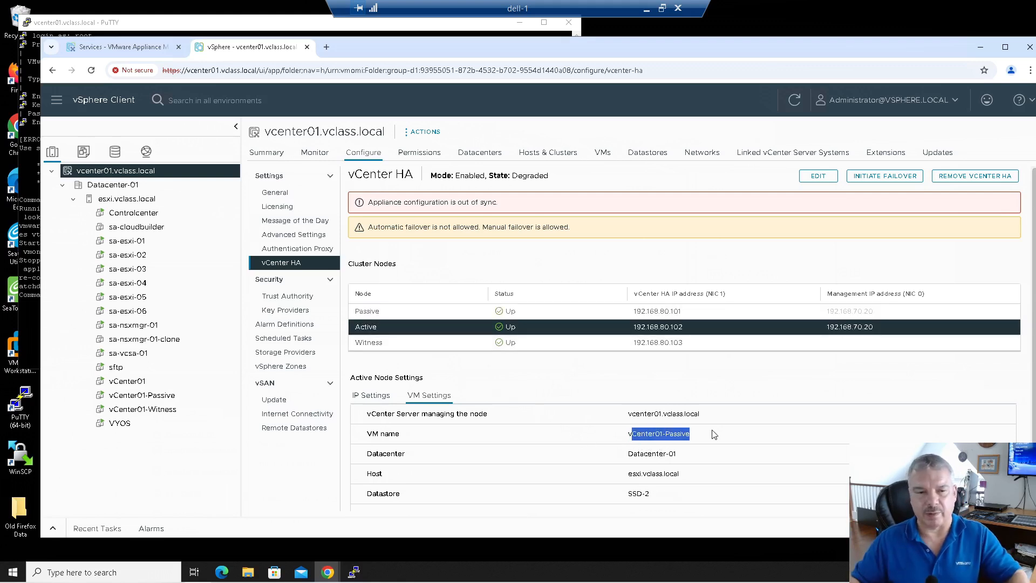
pyautogui.click(451, 344)
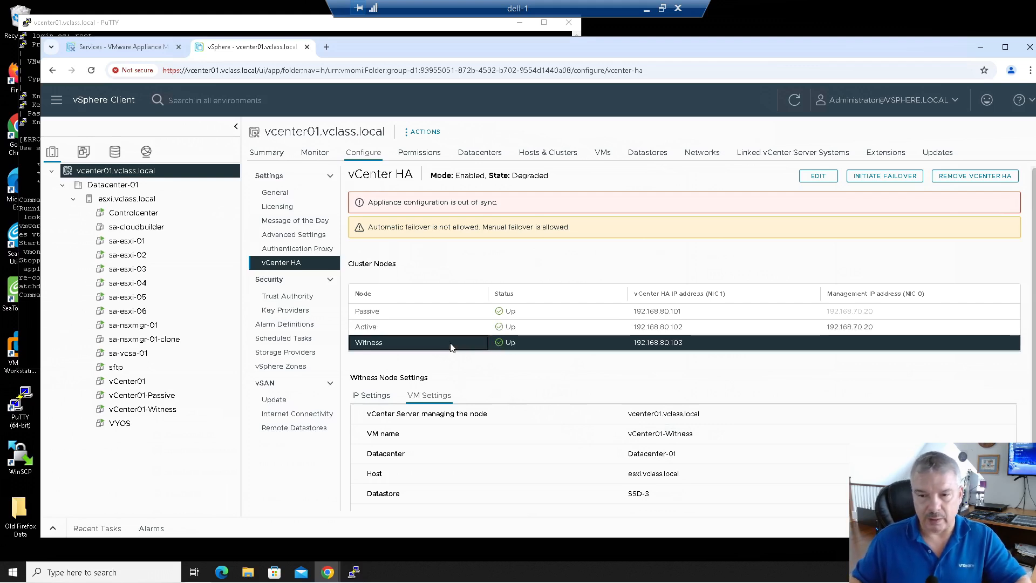
pyautogui.click(834, 312)
pyautogui.click(828, 326)
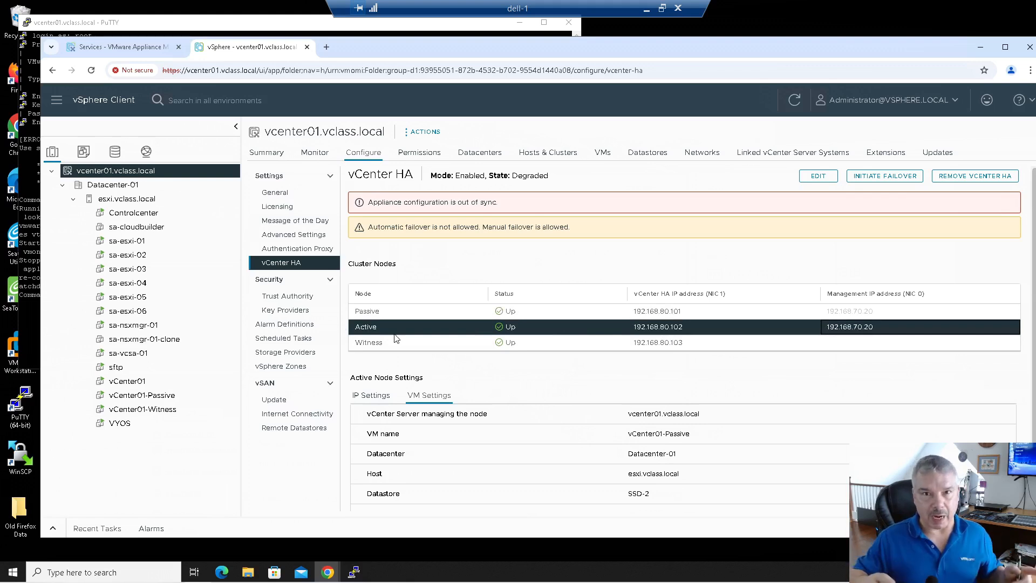
# Step: Initiate and confirm a vCenter HA failover, then monitor its progress in Recent Tasks
pyautogui.click(878, 177)
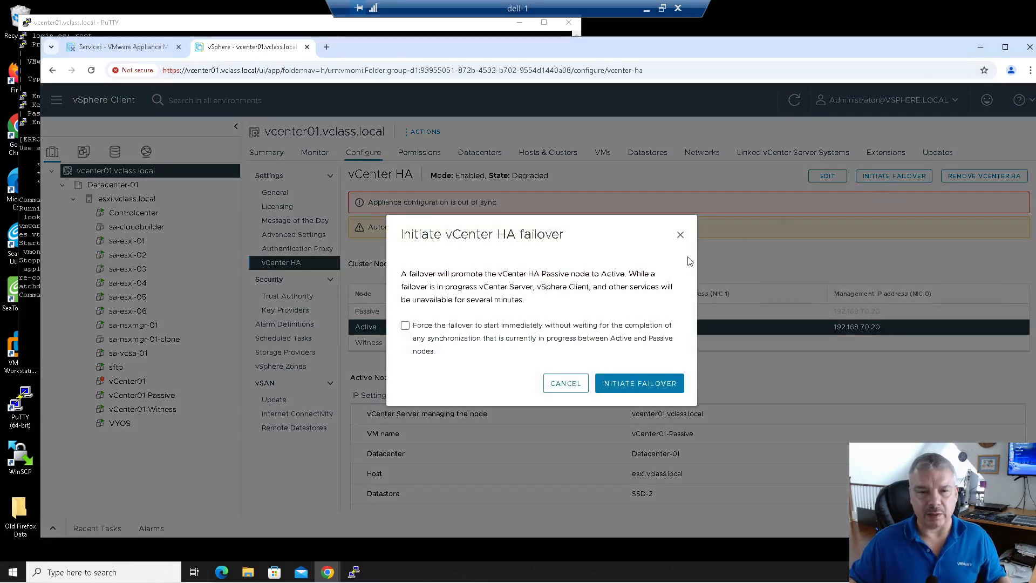
pyautogui.click(637, 384)
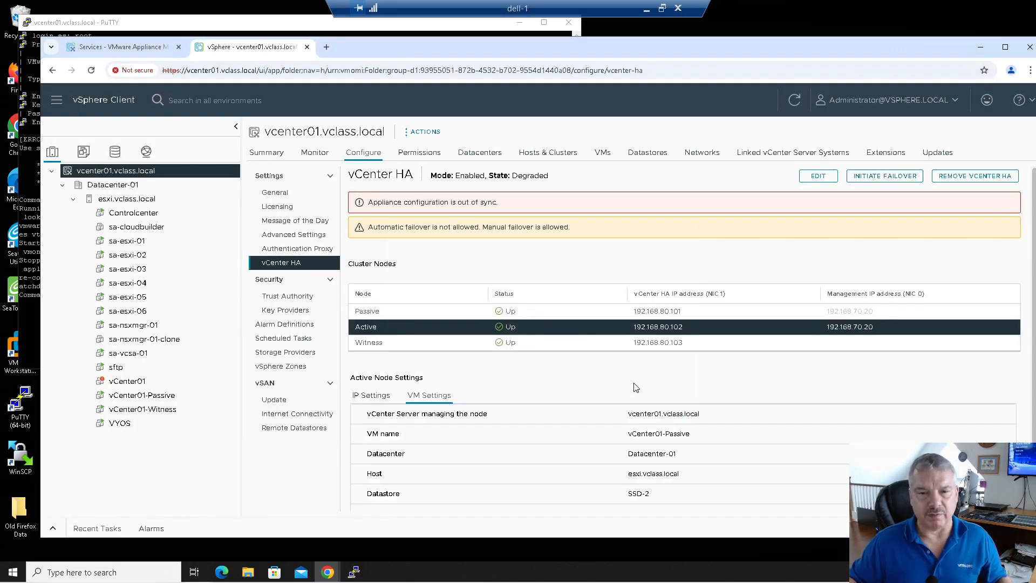
pyautogui.click(54, 531)
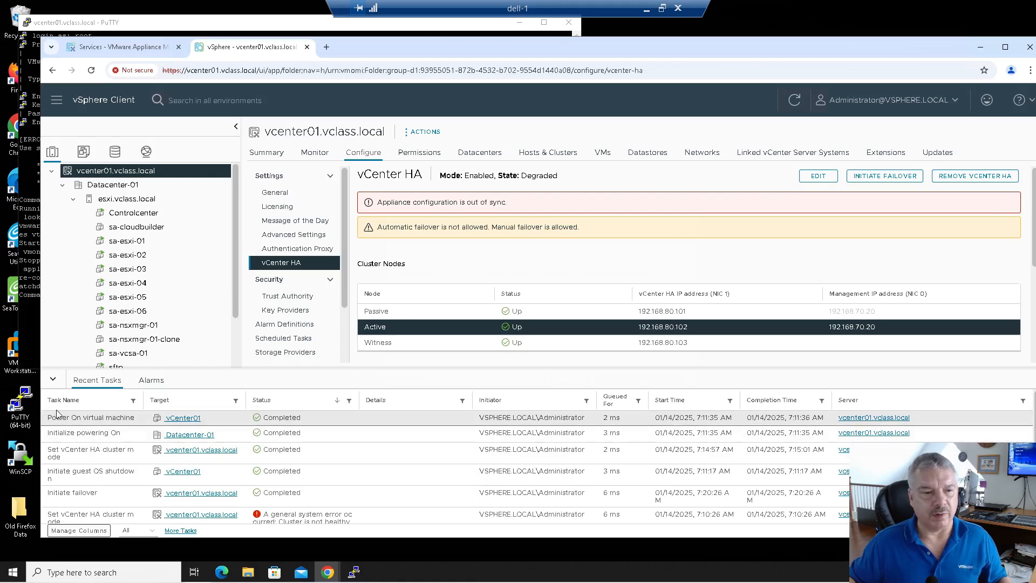
pyautogui.click(54, 381)
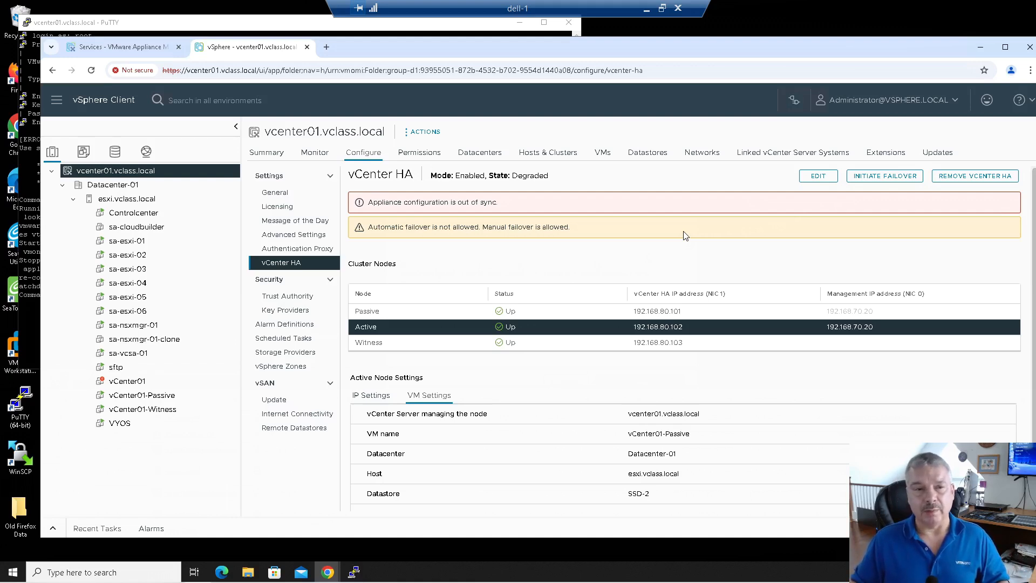
pyautogui.click(54, 529)
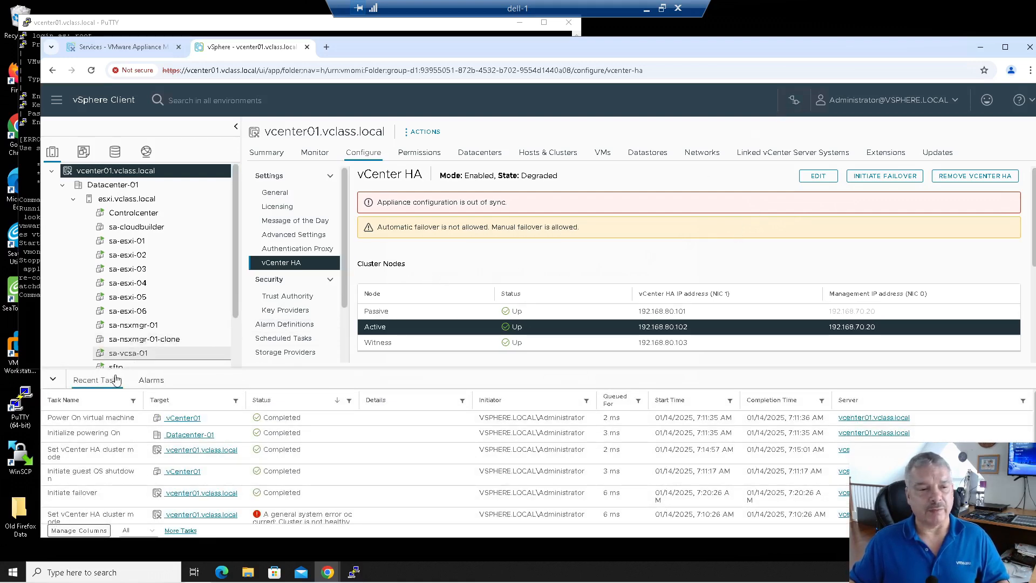
pyautogui.click(53, 380)
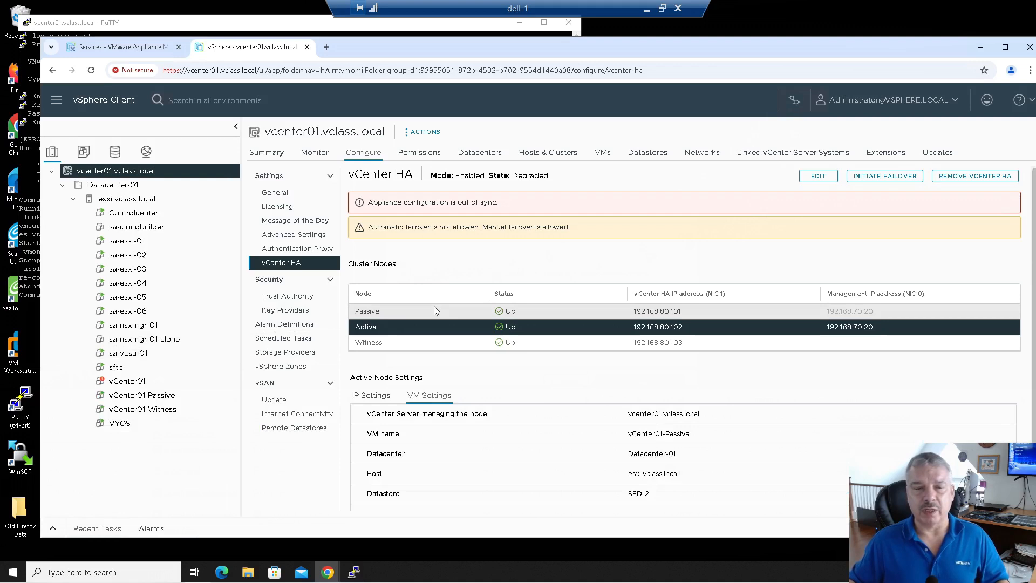